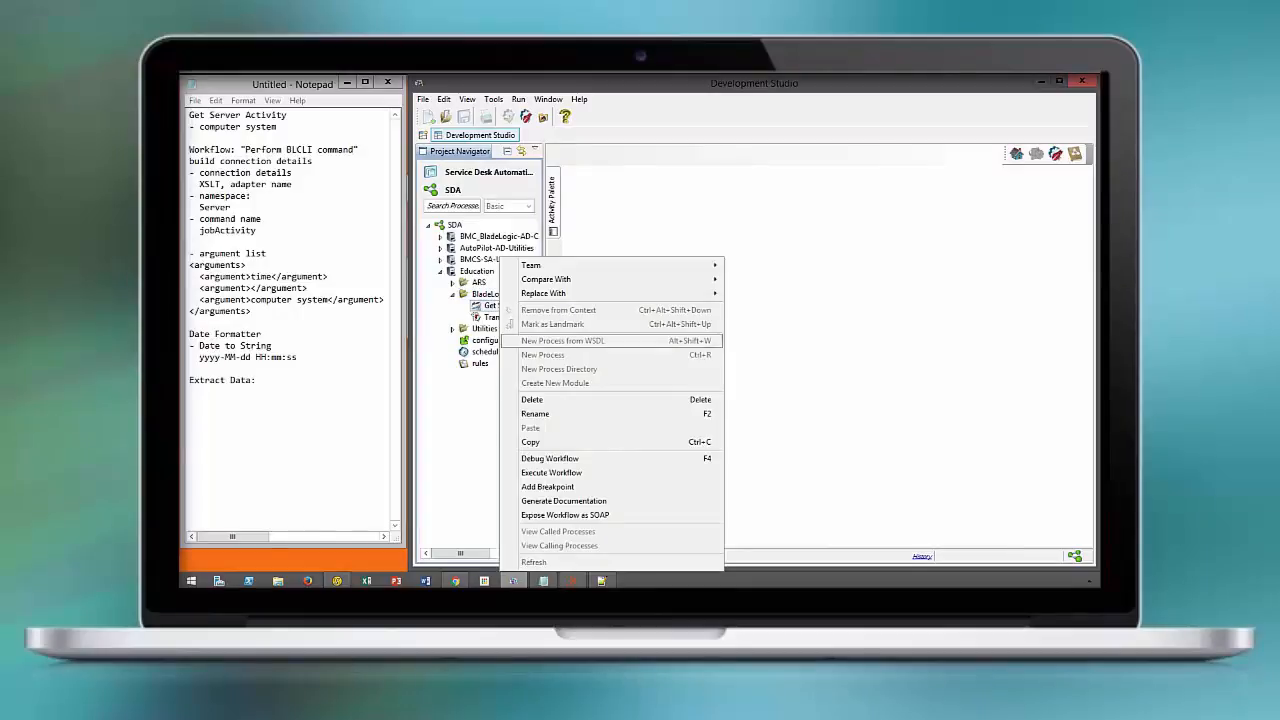
Duplicate the Get Server List process within the BladeLogic folder and name the copy Get Server Activity
click(545, 442)
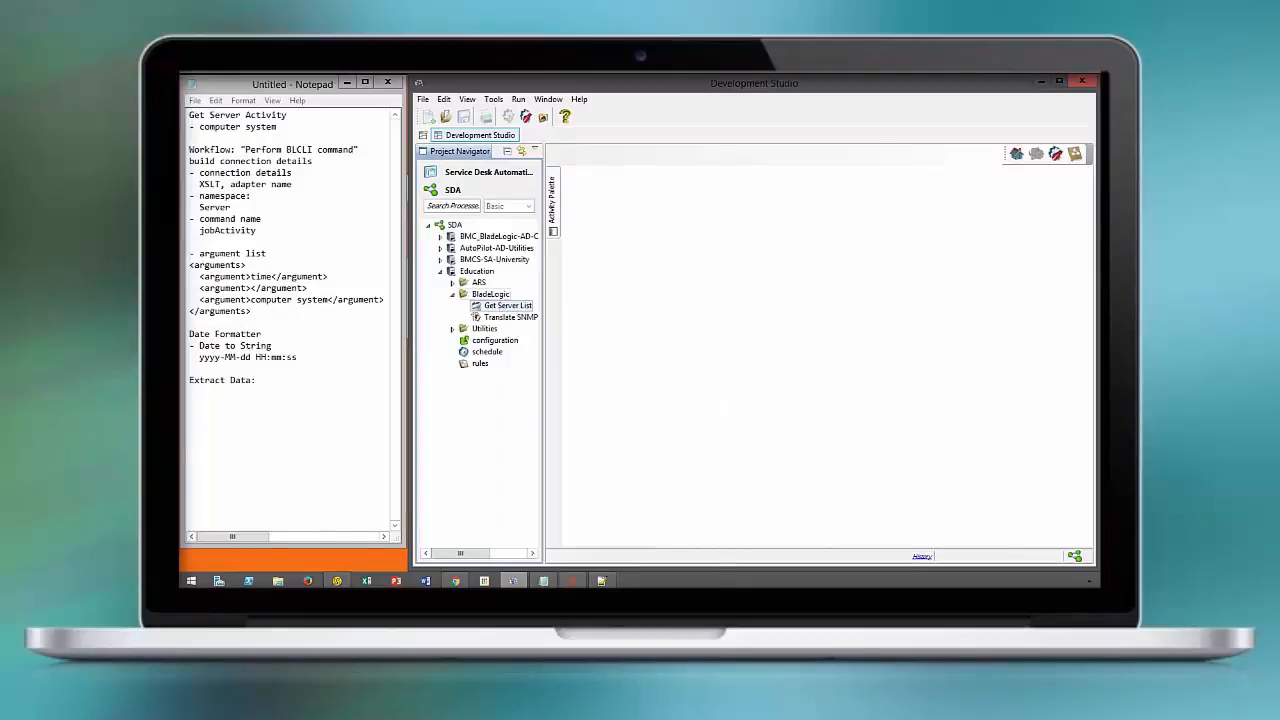
right_click(484, 294)
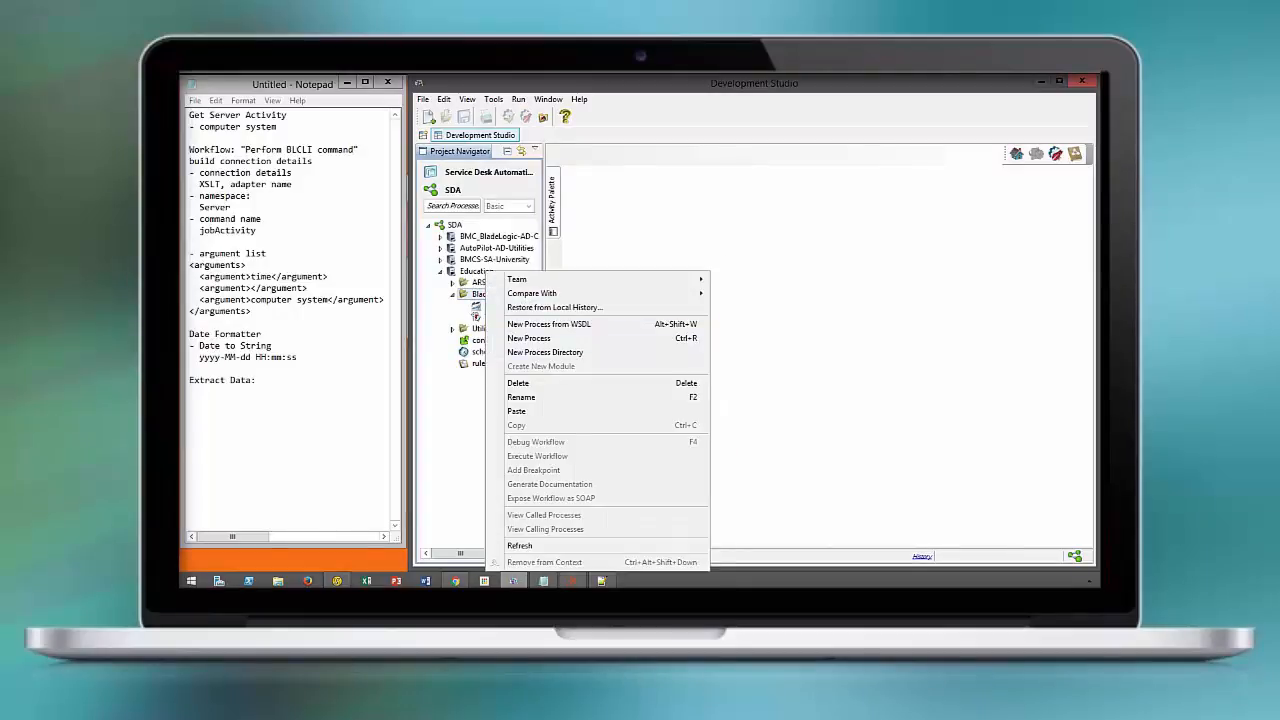
click(530, 411)
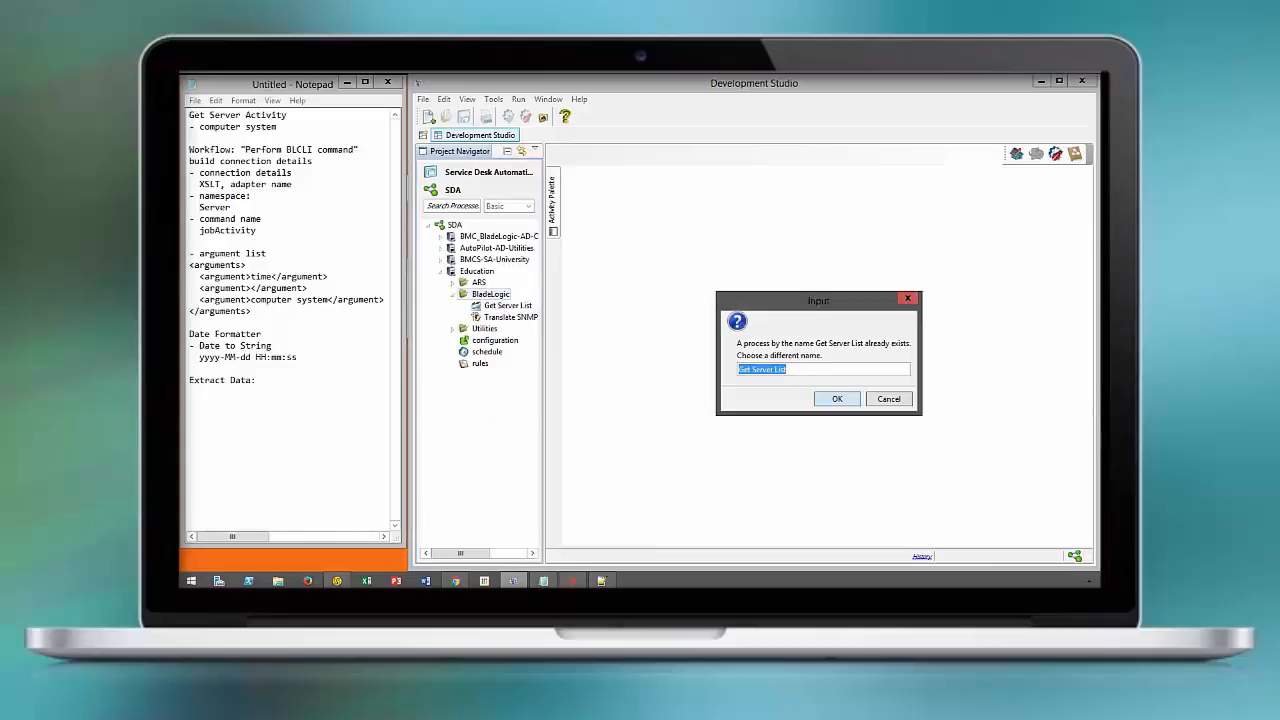
drag(775, 372, 811, 369)
text(Activity)
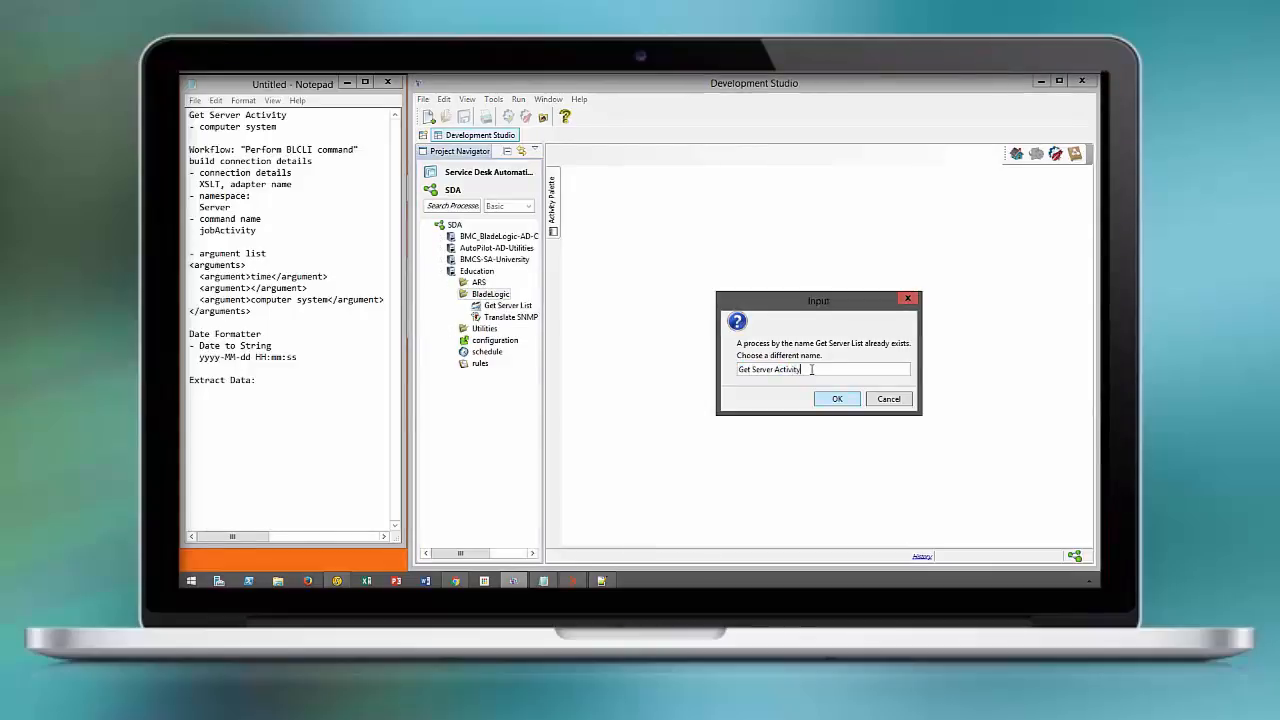
key(Return)
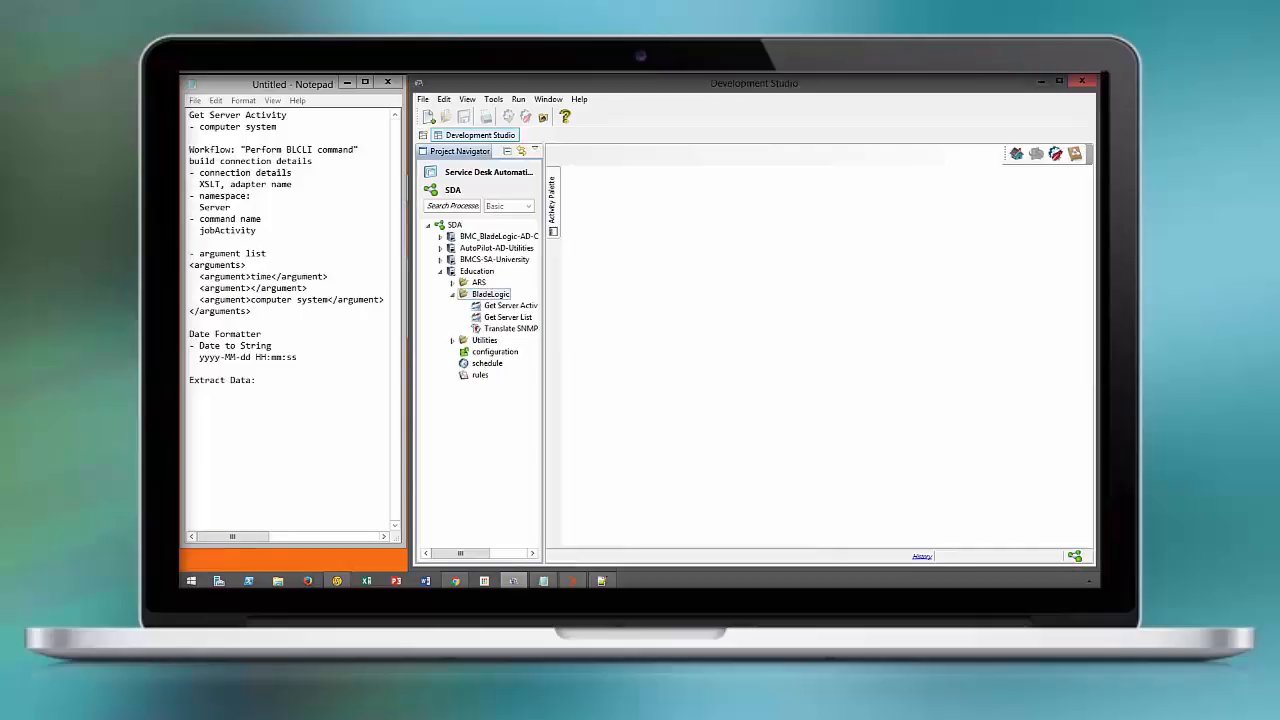
In the Get Server Activity workflow's Start activity, add the input parameter "computer system" with description "Computer System registered in BSA"
double_click(510, 306)
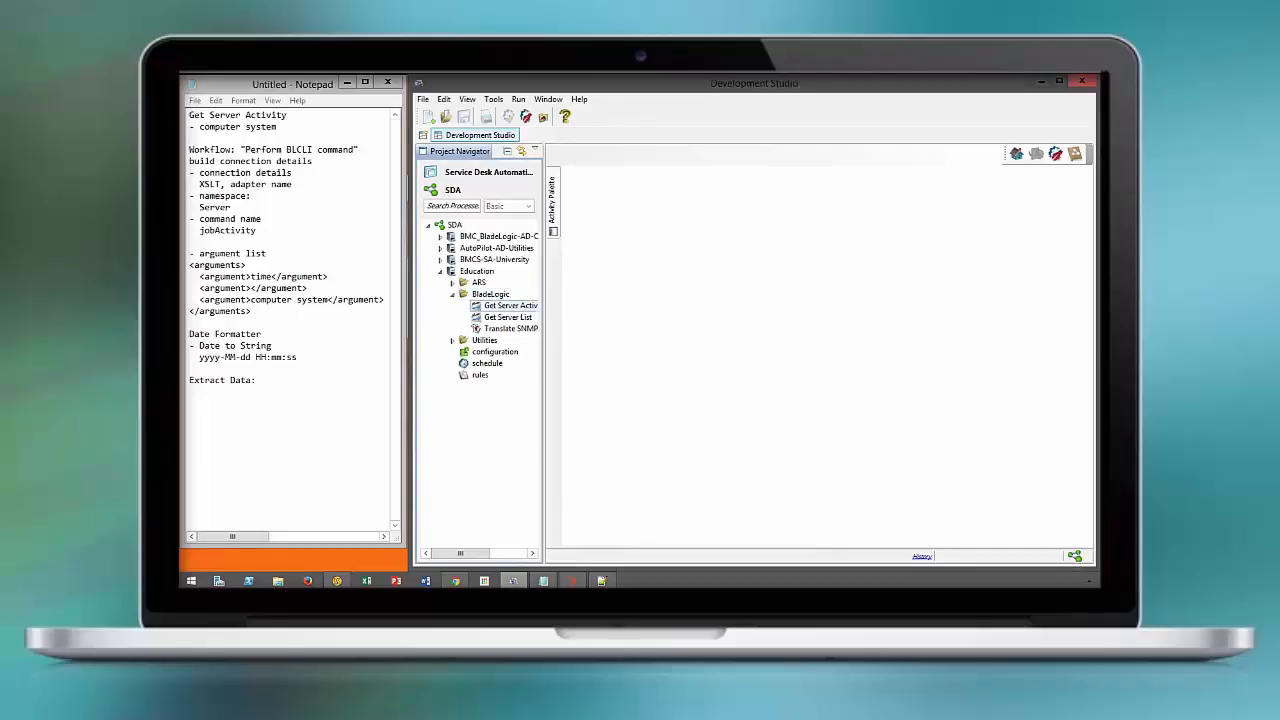
double_click(599, 270)
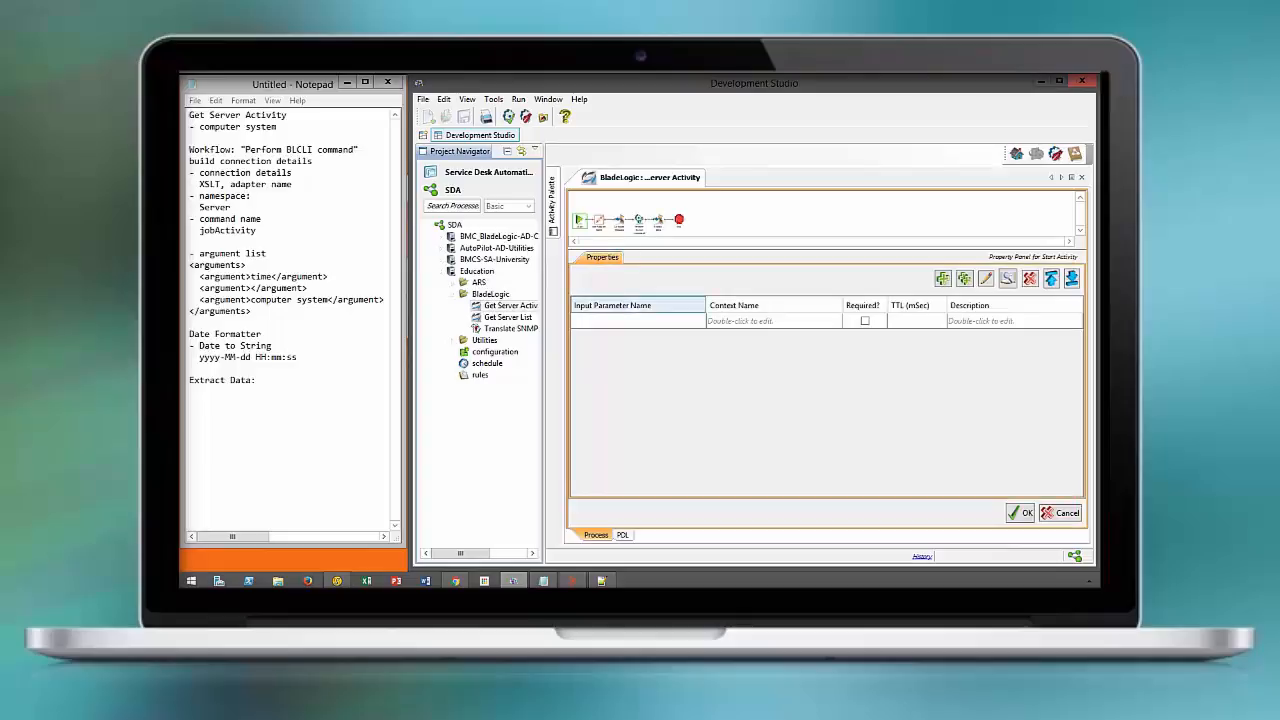
double_click(629, 322)
text(com)
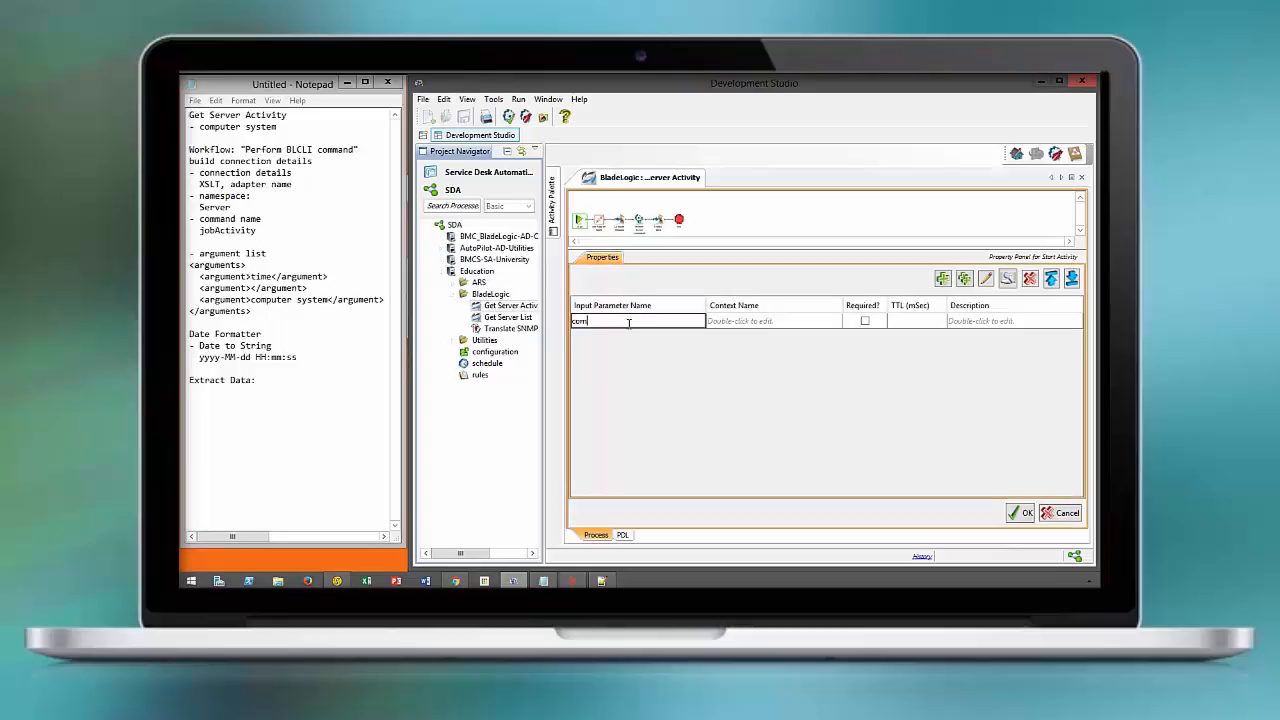
text(puter system)
key(Tab)
double_click(984, 321)
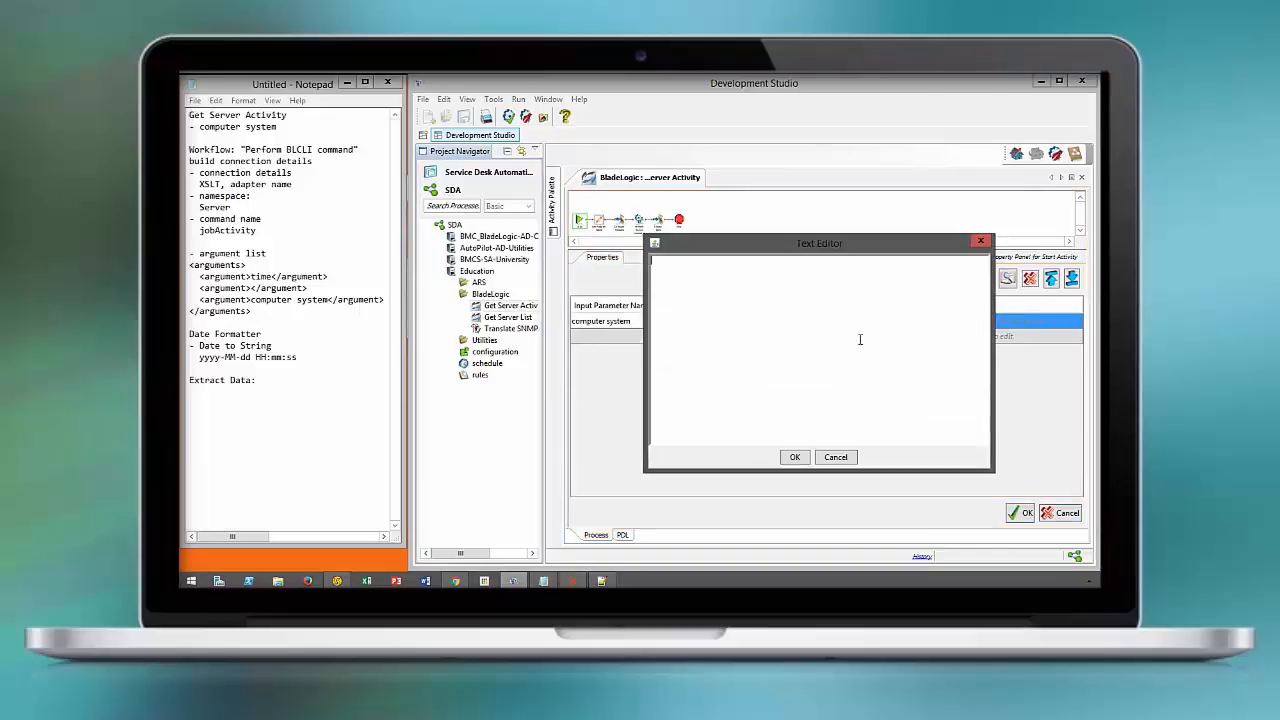
text(Computer System)
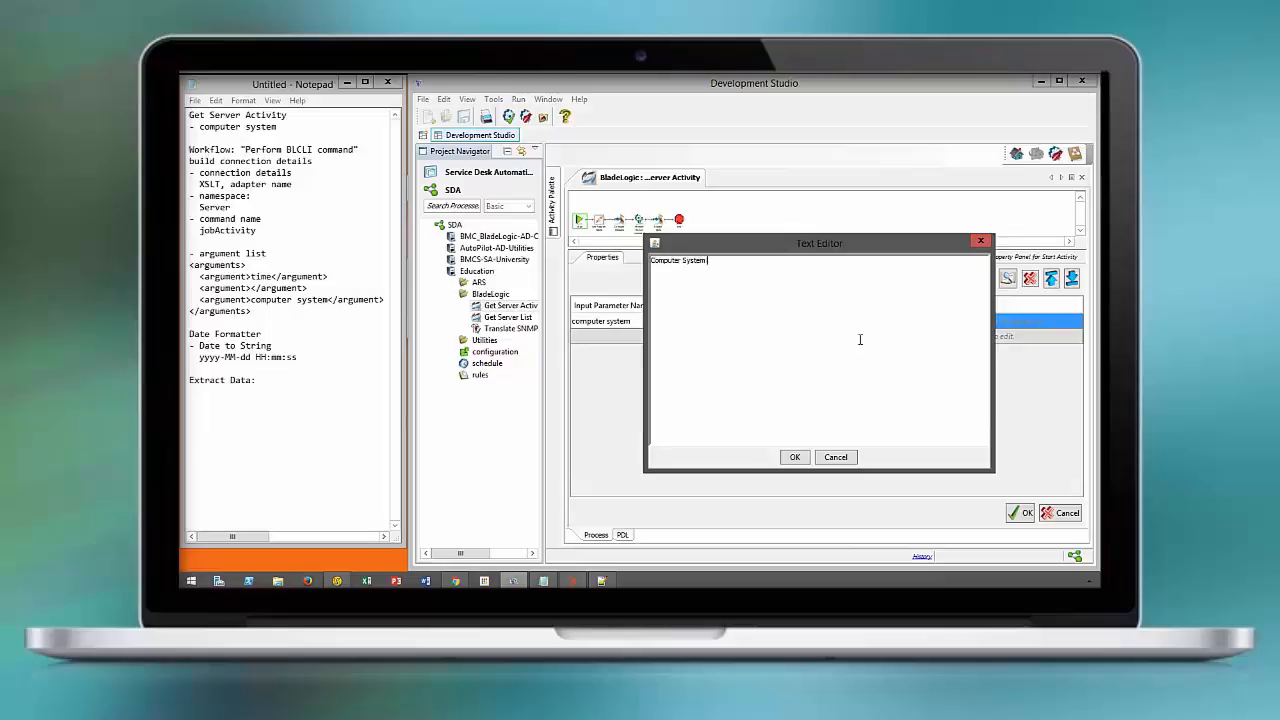
text( registered in BSA)
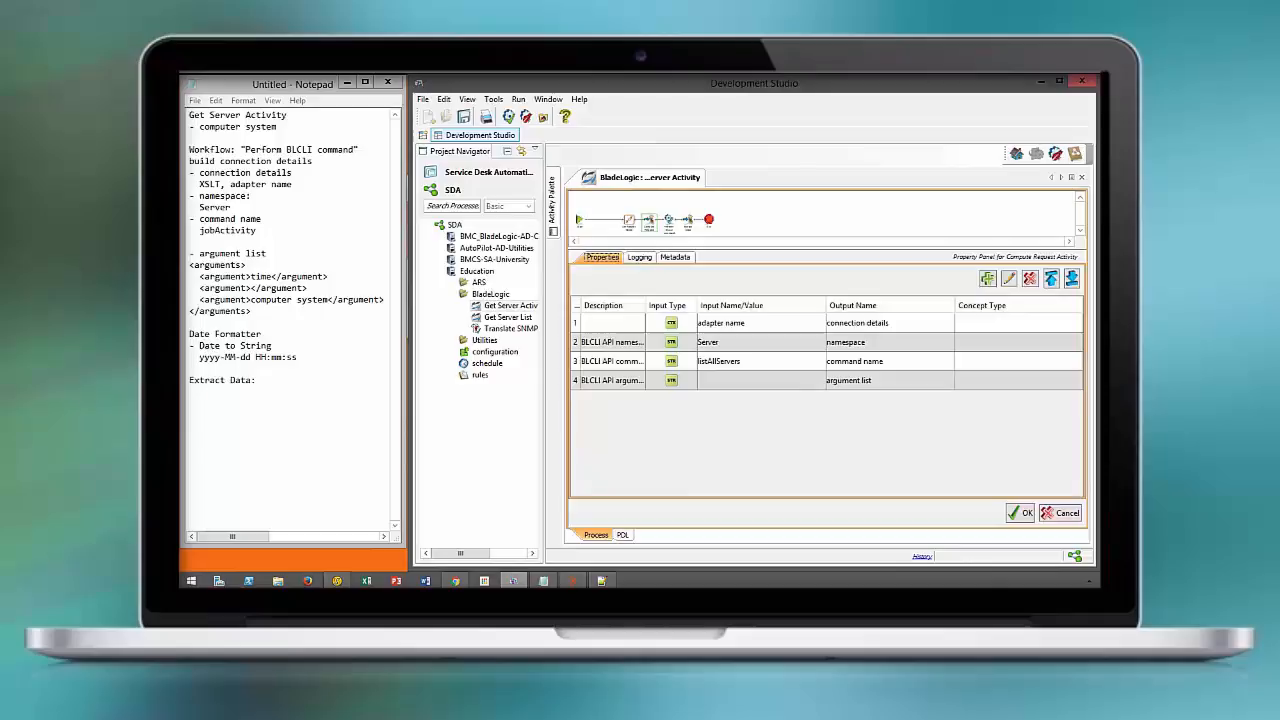
Set the command name input of the Compute Request activity to jobActivity, copied from the Notepad notes
double_click(737, 362)
drag(257, 231, 200, 232)
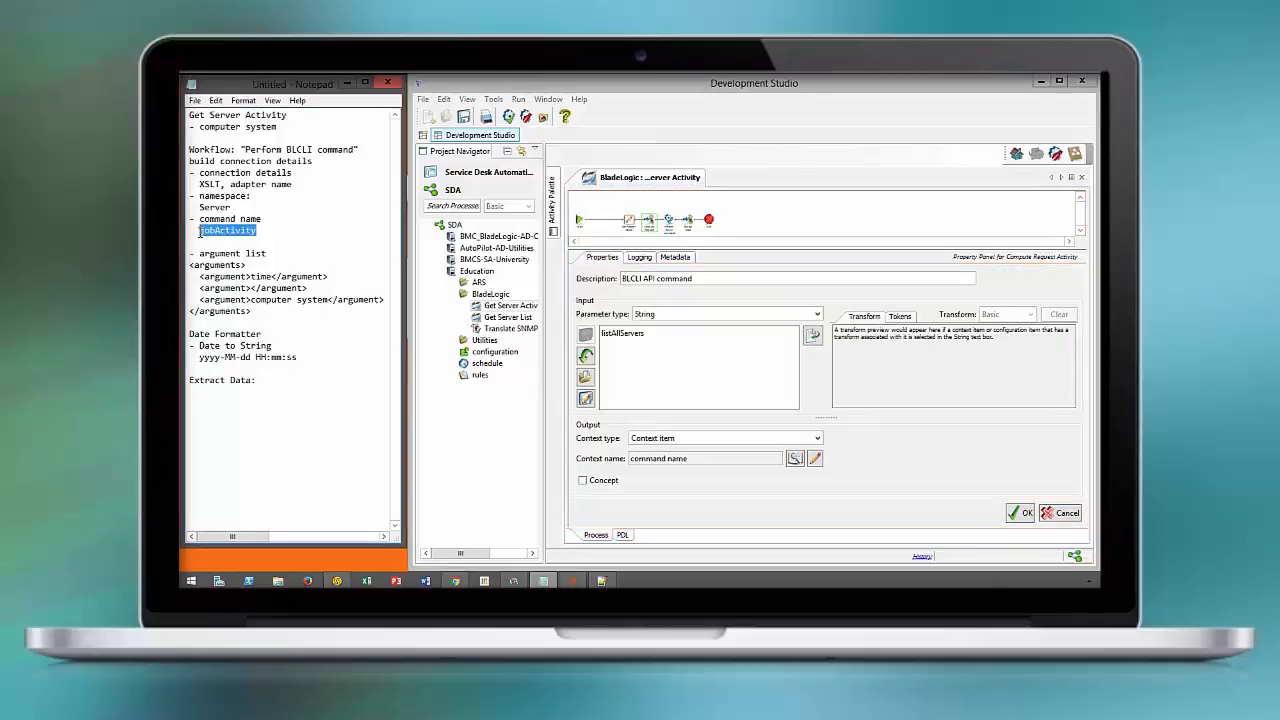
click(674, 334)
key(ctrl+a)
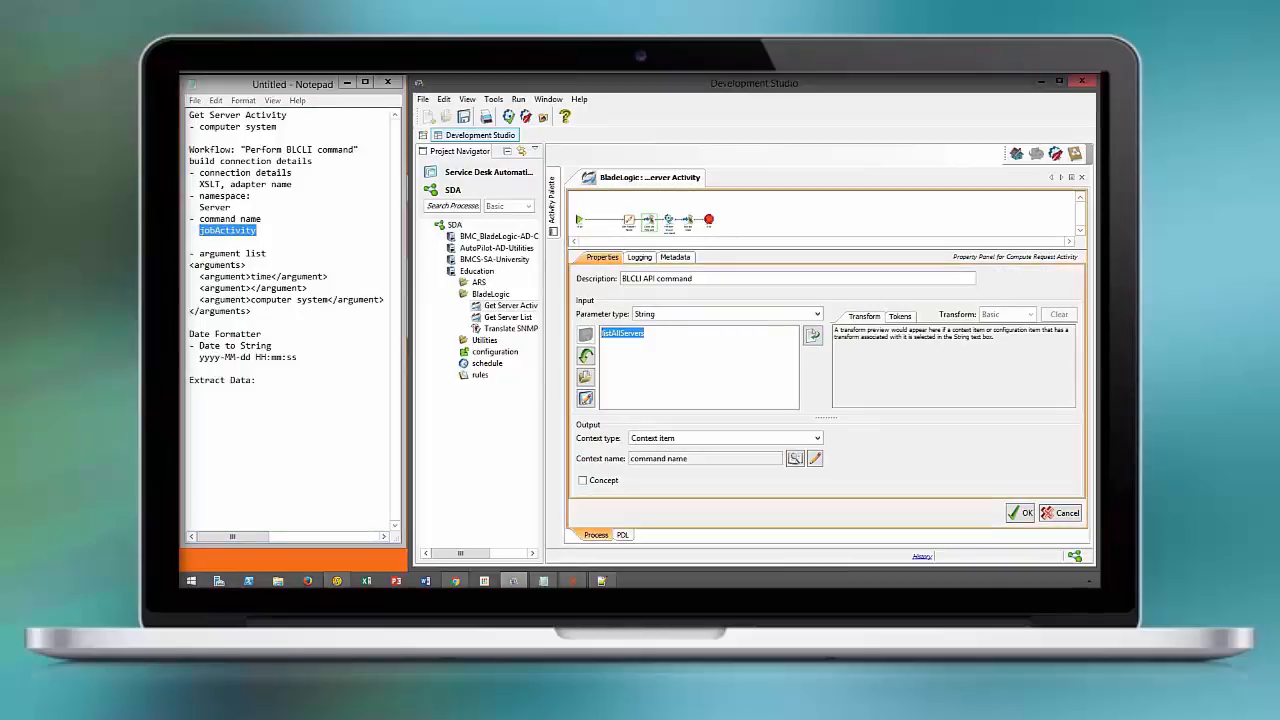
key(ctrl+v)
click(1020, 513)
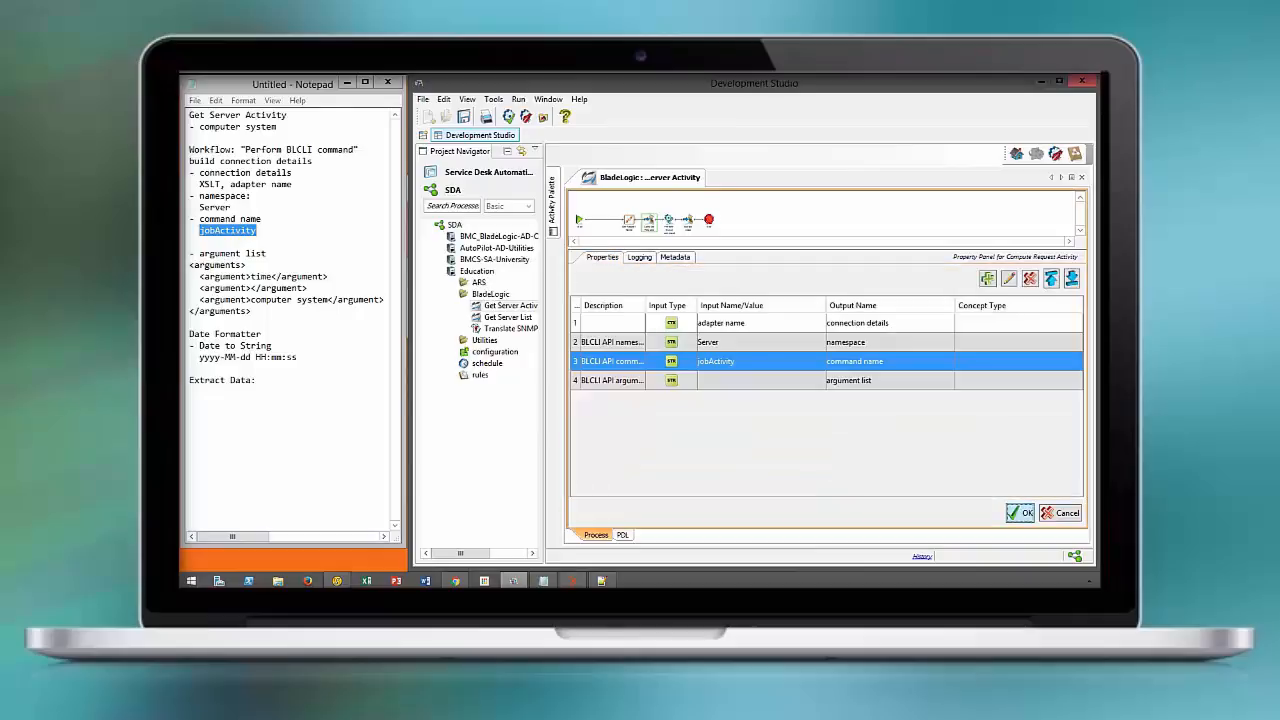
Set the argument list input to XML type and fill it with the arguments XML block from the Notepad notes
double_click(742, 380)
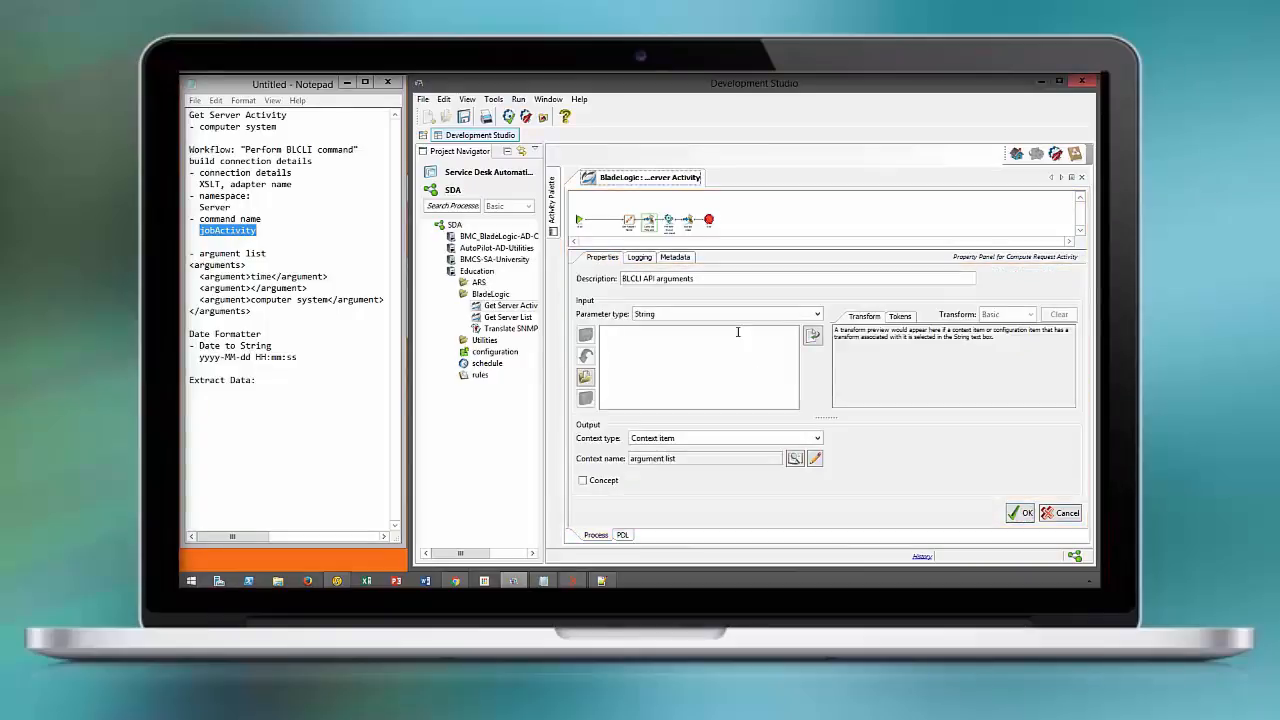
click(740, 314)
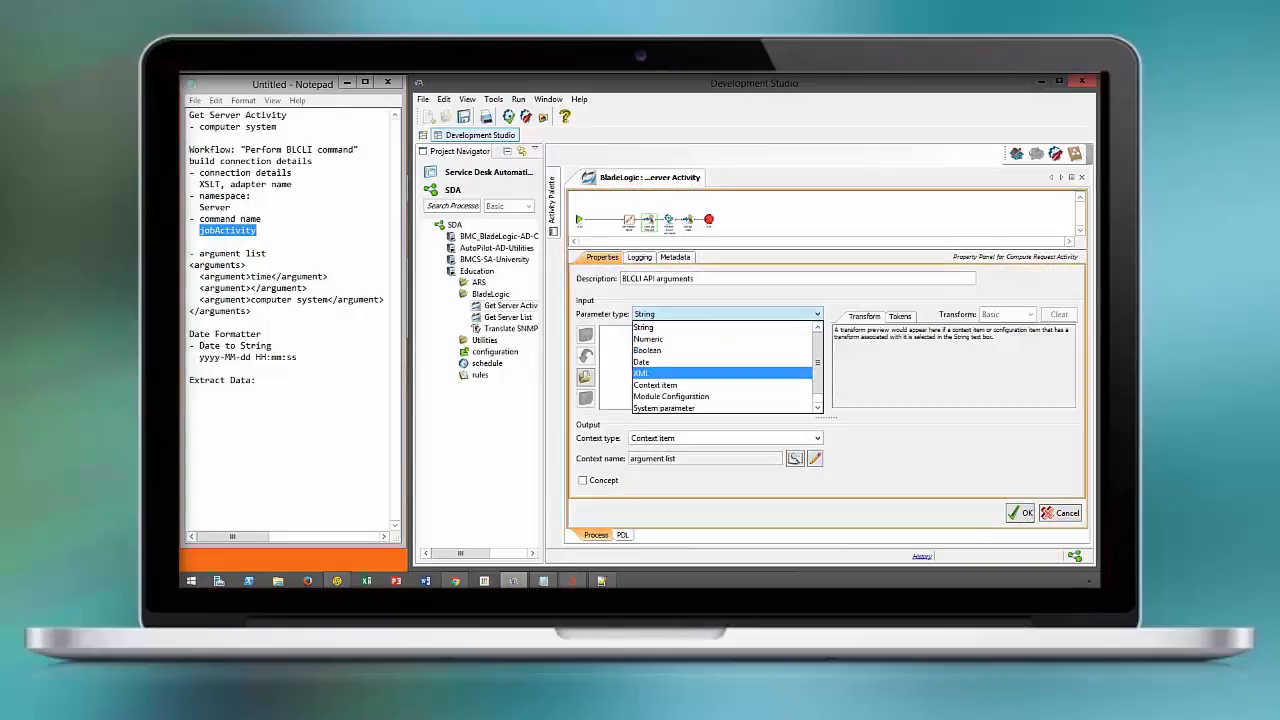
click(660, 373)
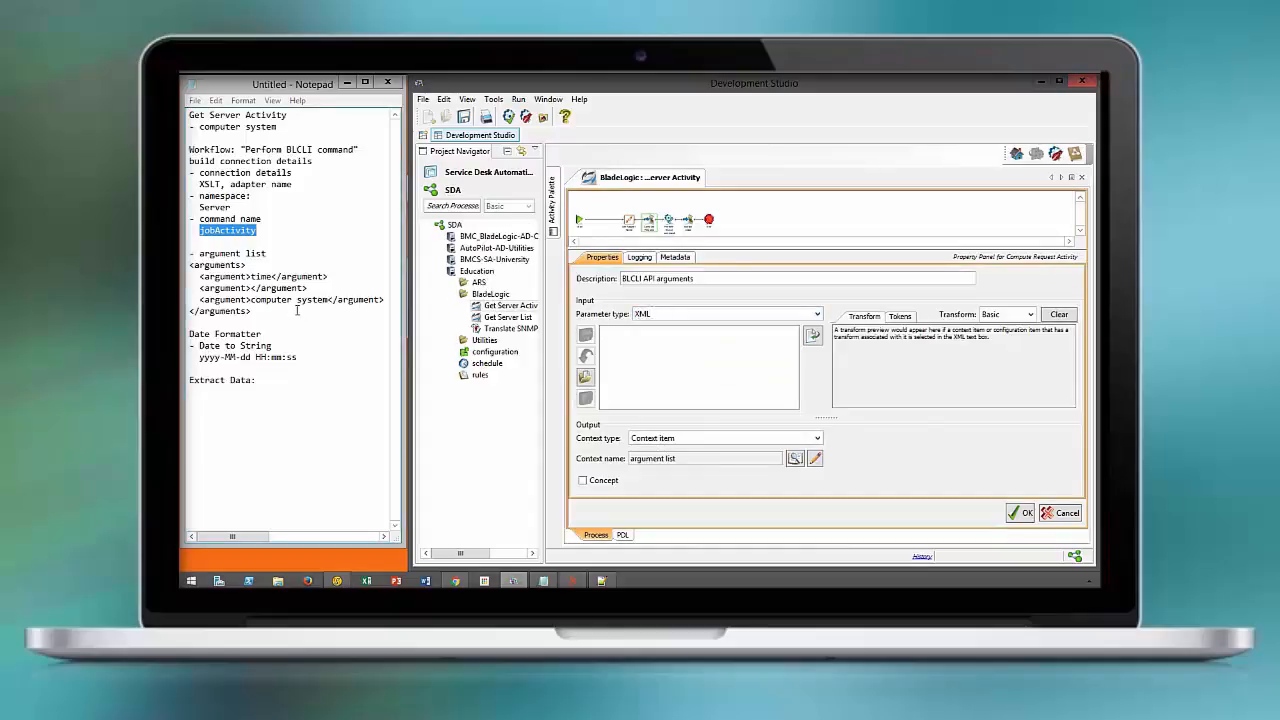
drag(296, 311, 189, 265)
key(ctrl+c)
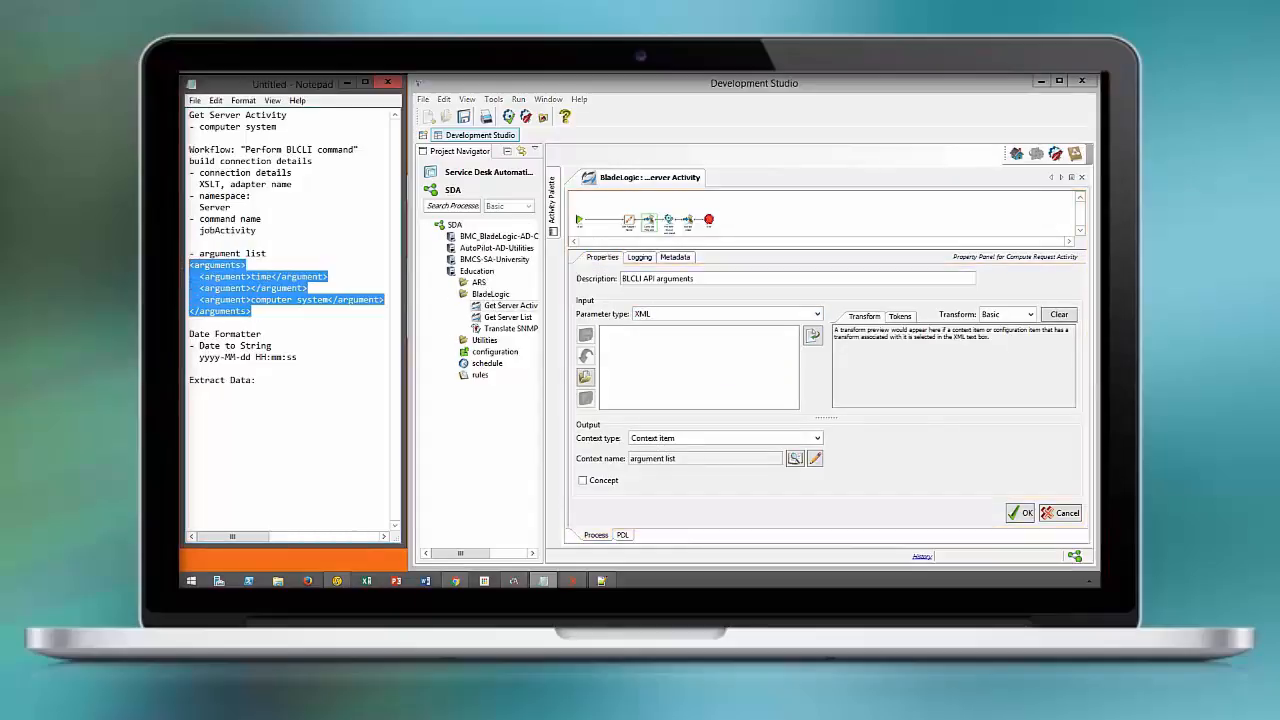
click(620, 350)
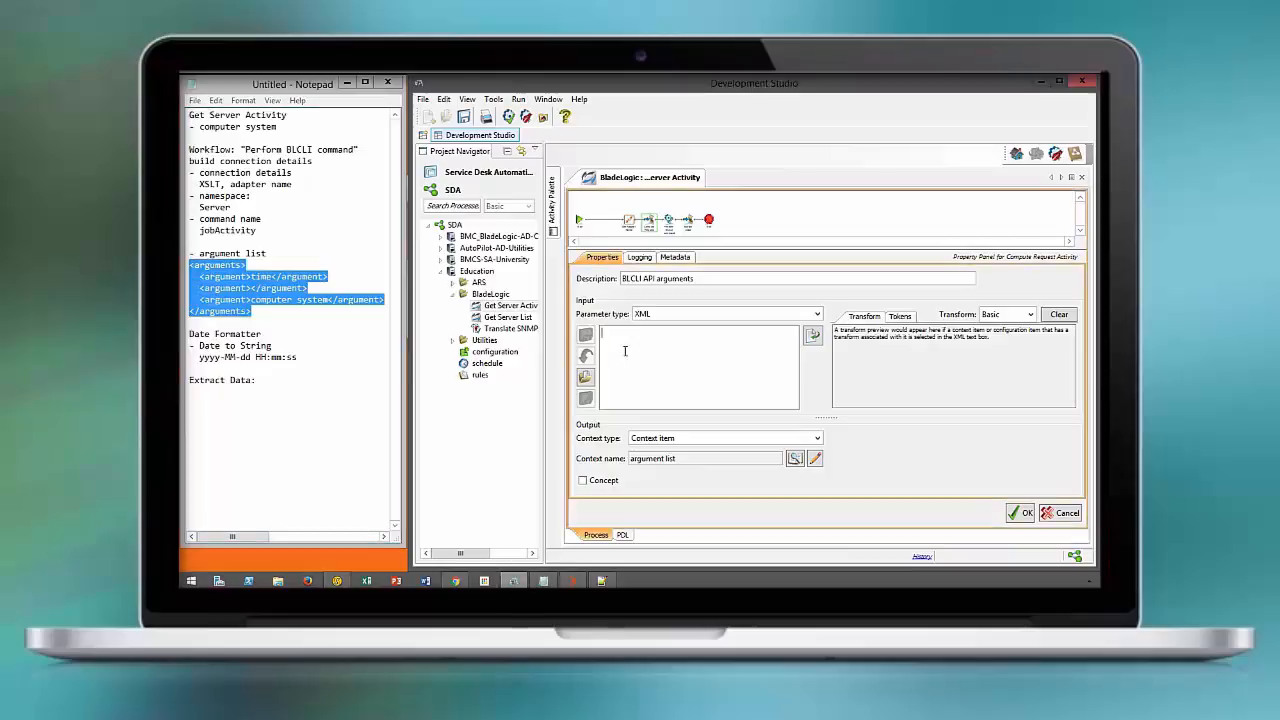
key(ctrl+v)
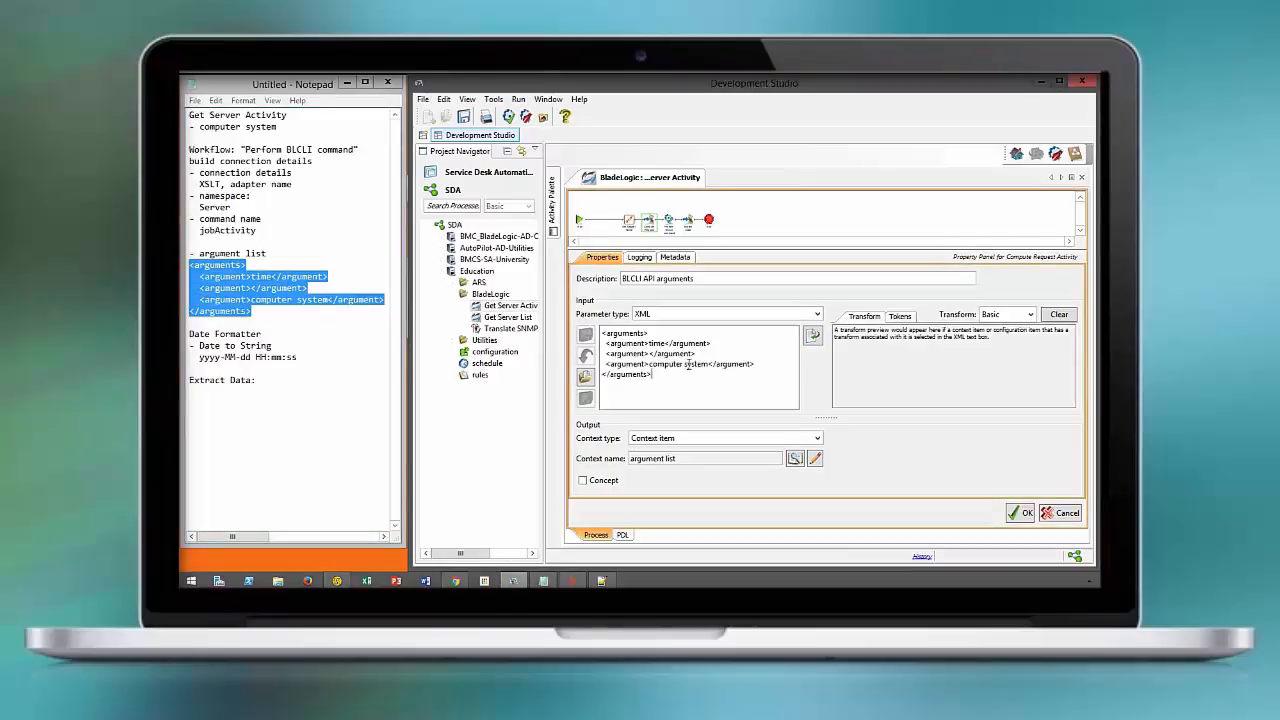
Replace the third argument's "computer system" text with the local context item computer system, apply the changes and save the workflow
double_click(686, 366)
drag(686, 366, 651, 367)
key(Delete)
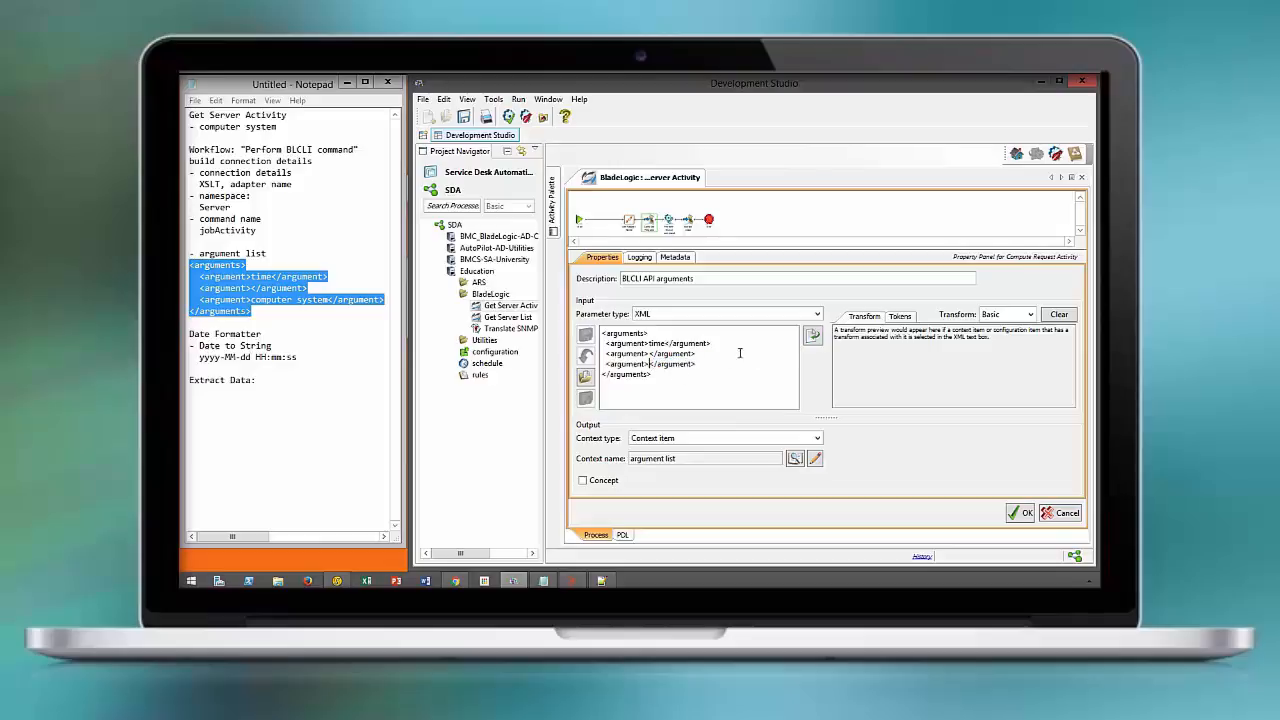
right_click(648, 364)
mouse_move(705, 384)
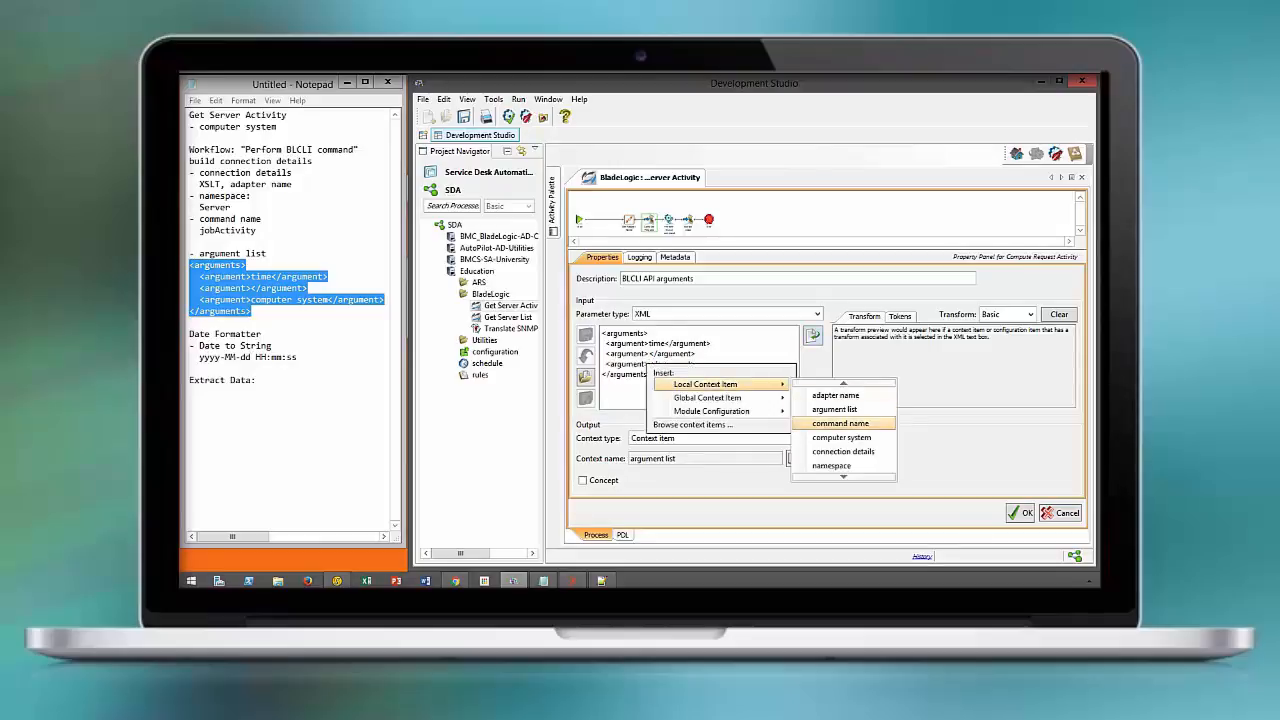
click(841, 437)
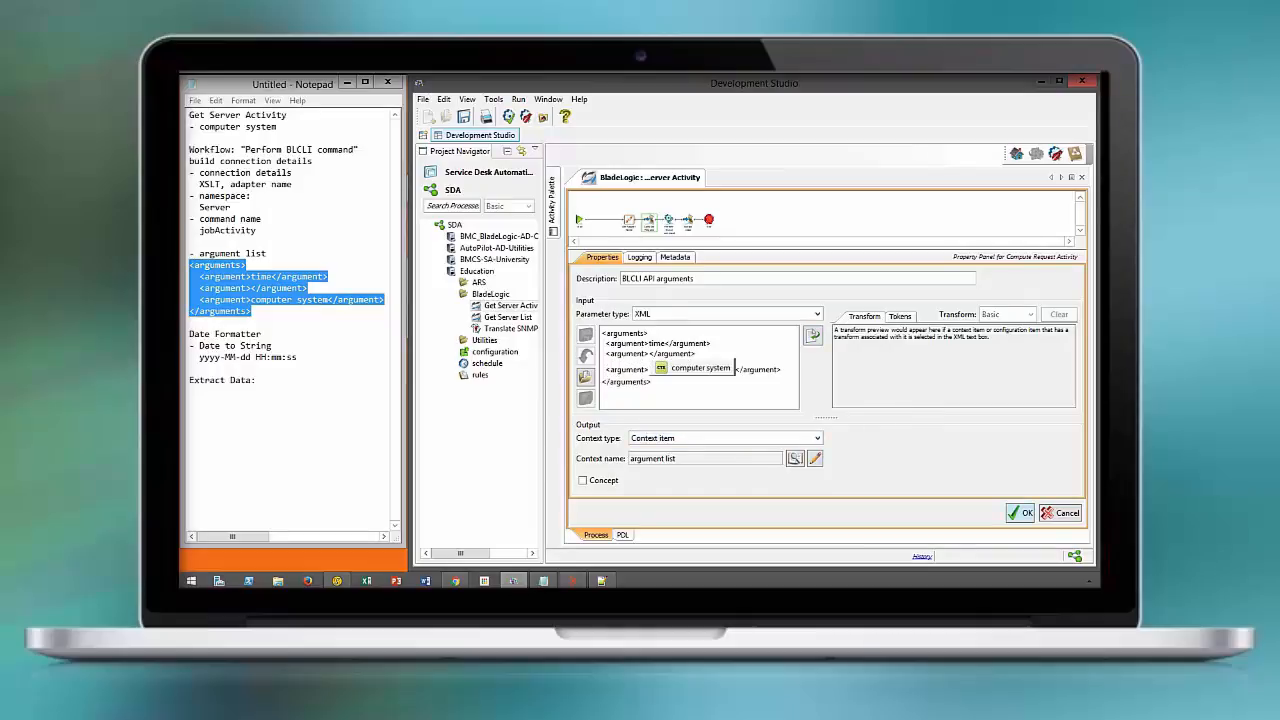
click(1020, 513)
click(1020, 513)
click(463, 117)
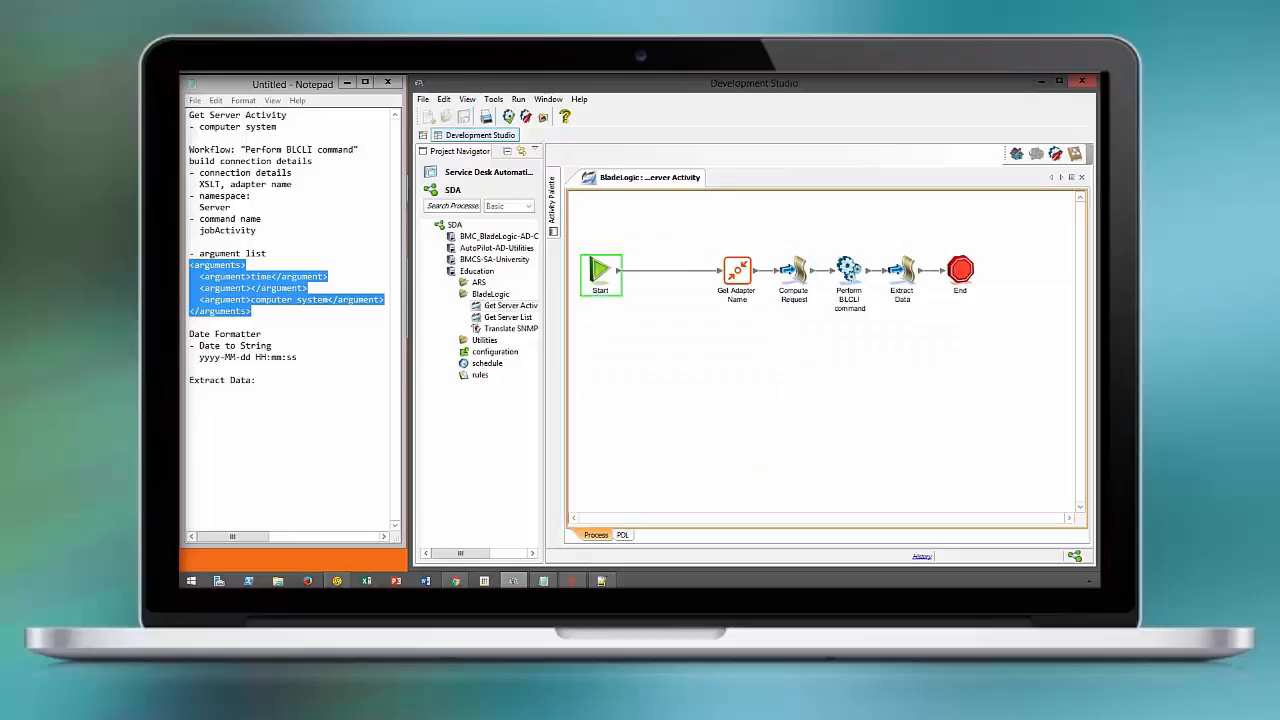
Insert a Utility activity between Start and Get Adapter Name, place it closer to Start and name it Current Time
click(552, 201)
scroll(588, 360, down, 5)
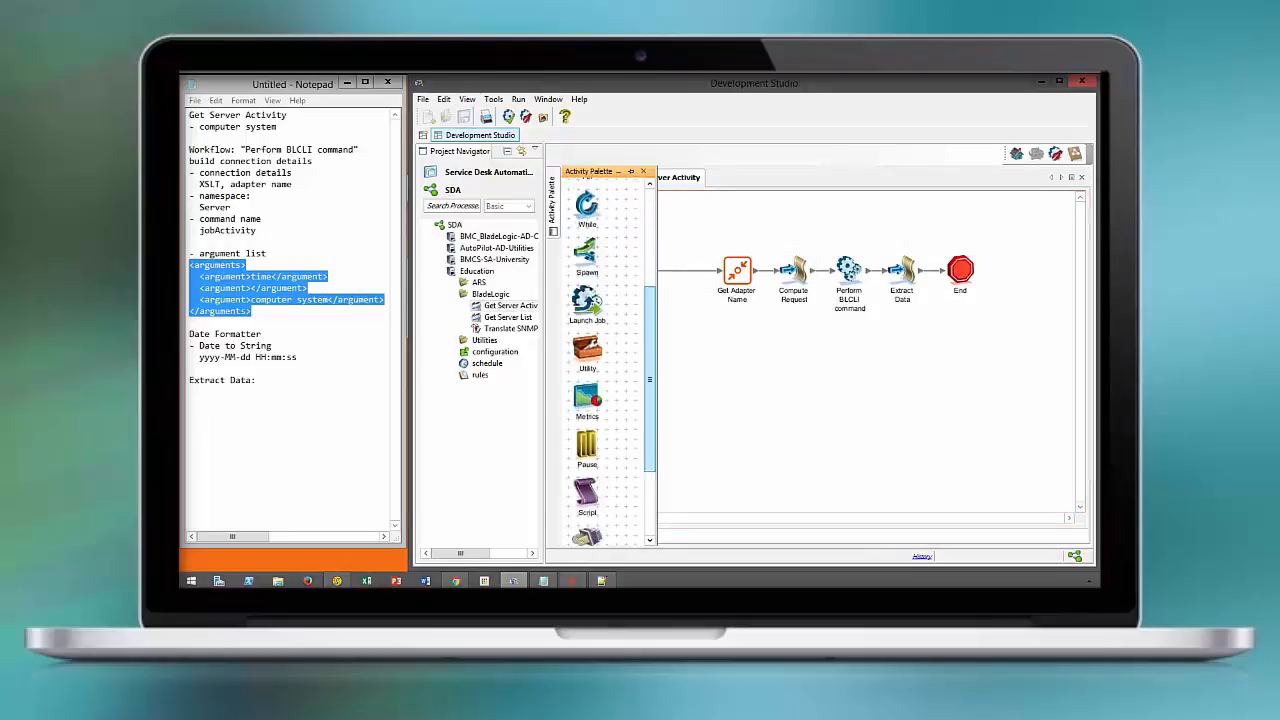
drag(587, 282, 727, 270)
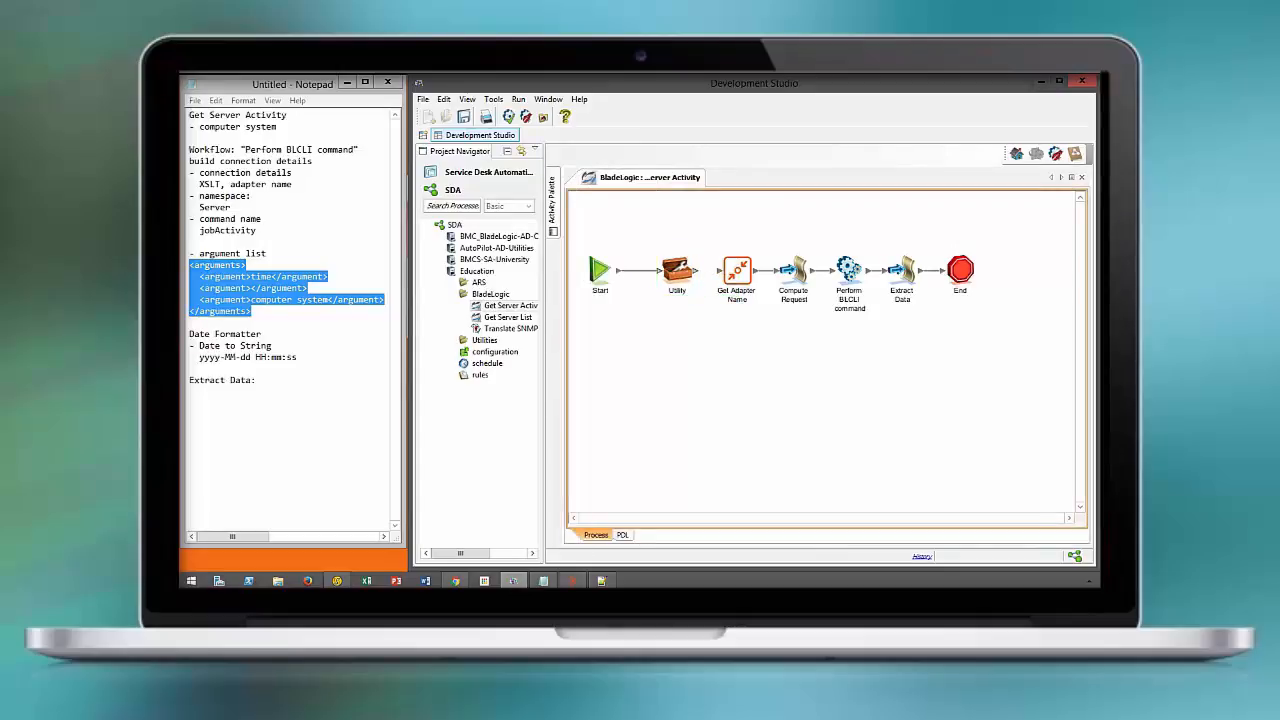
drag(677, 271, 651, 271)
double_click(651, 291)
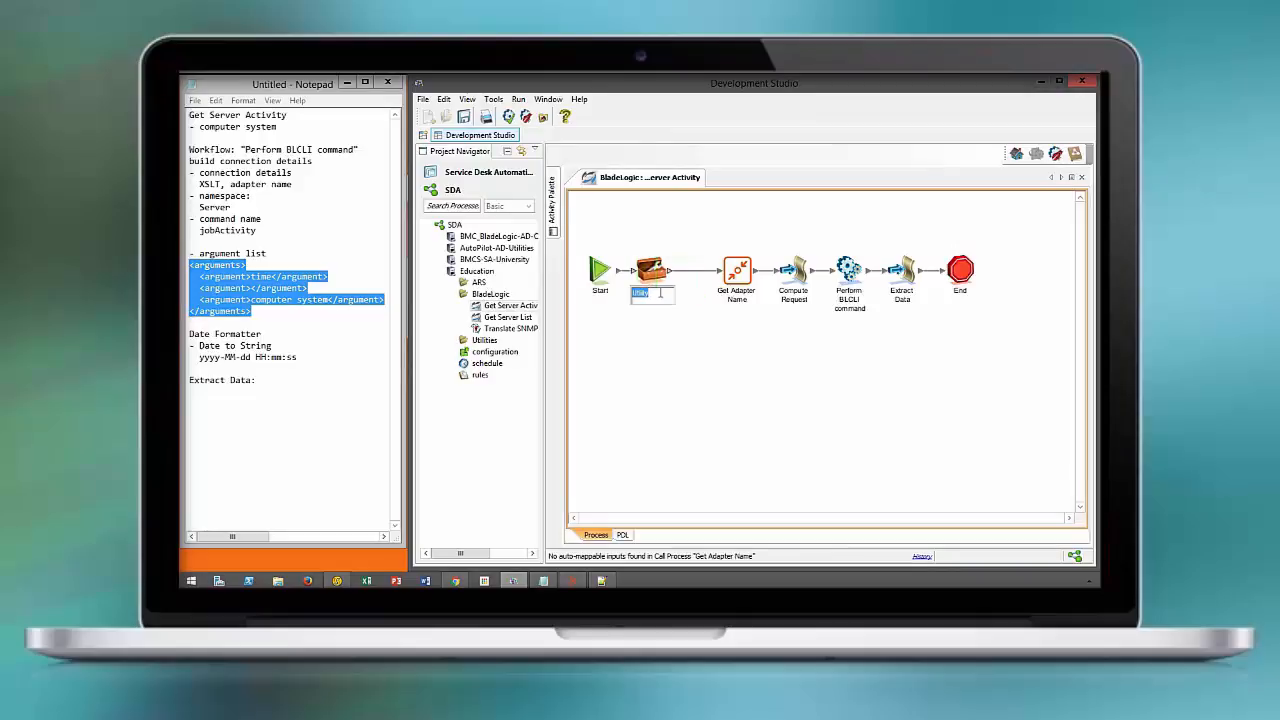
text(Current Time)
key(Return)
Configure the Current Time activity with utility type date, operation now and output context item epoch
double_click(651, 270)
click(676, 304)
click(630, 316)
click(781, 304)
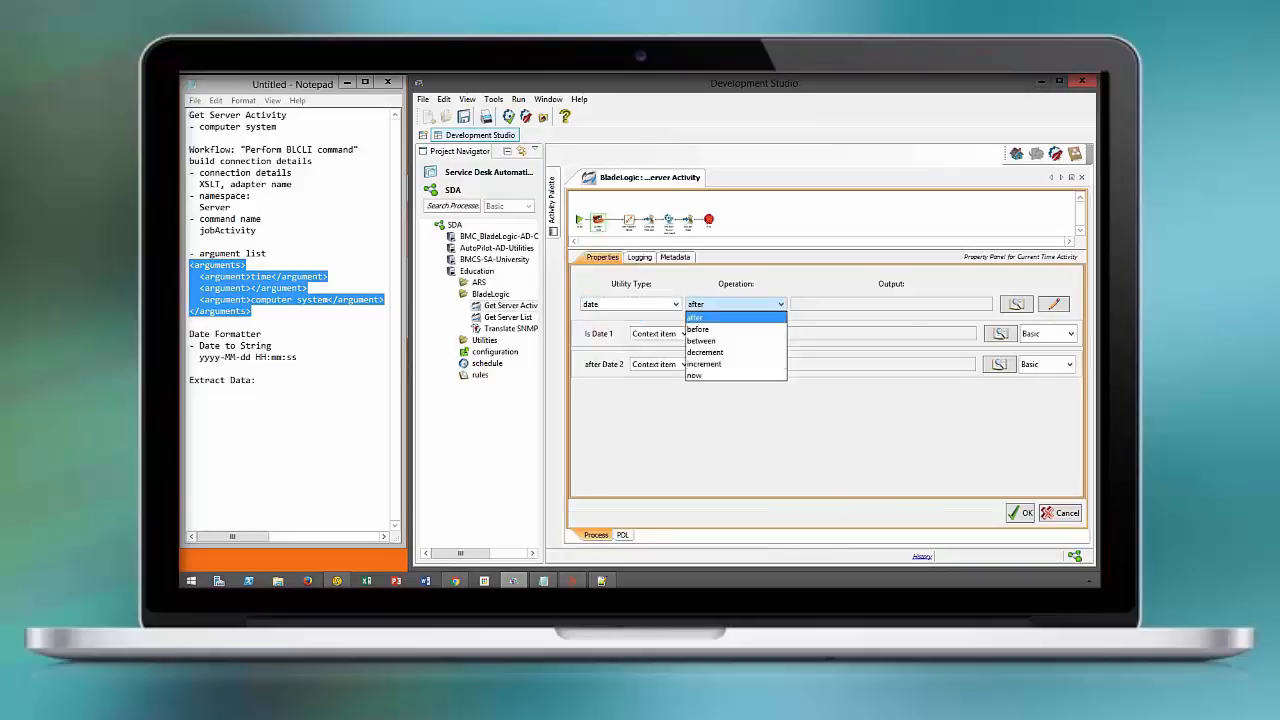
click(735, 375)
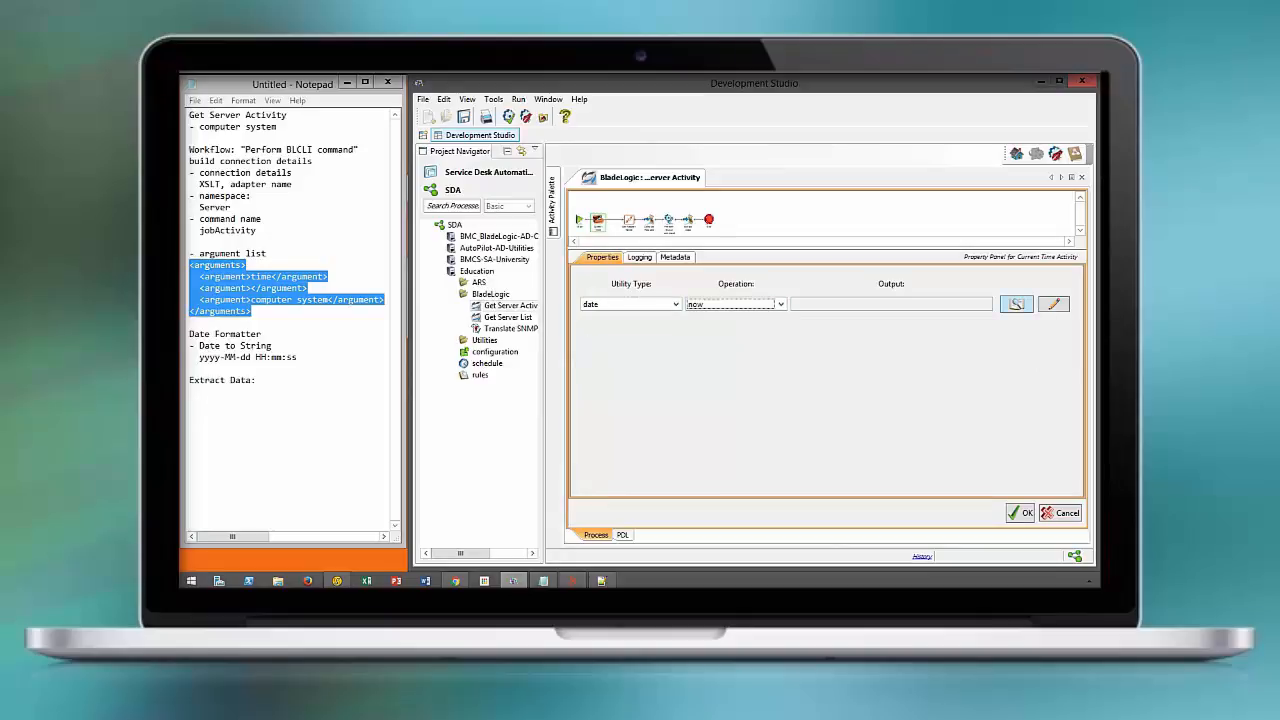
click(1053, 304)
text(e)
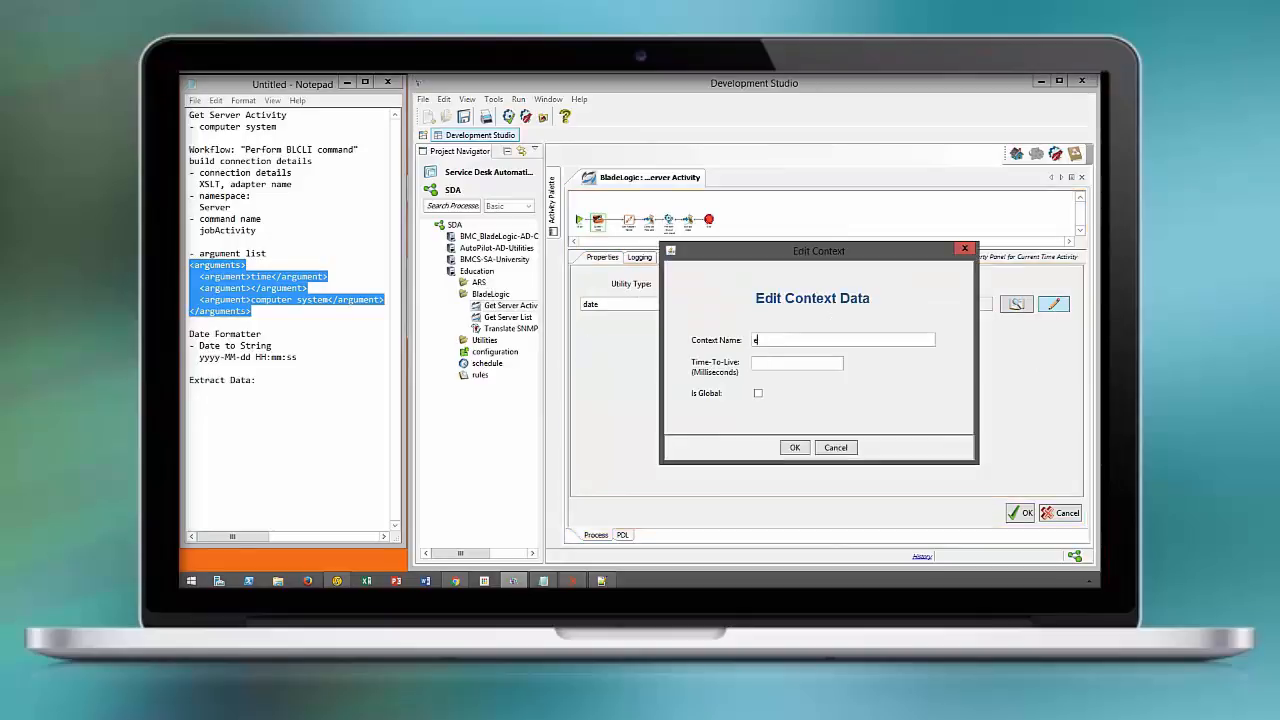
text(poch)
click(794, 447)
click(1020, 512)
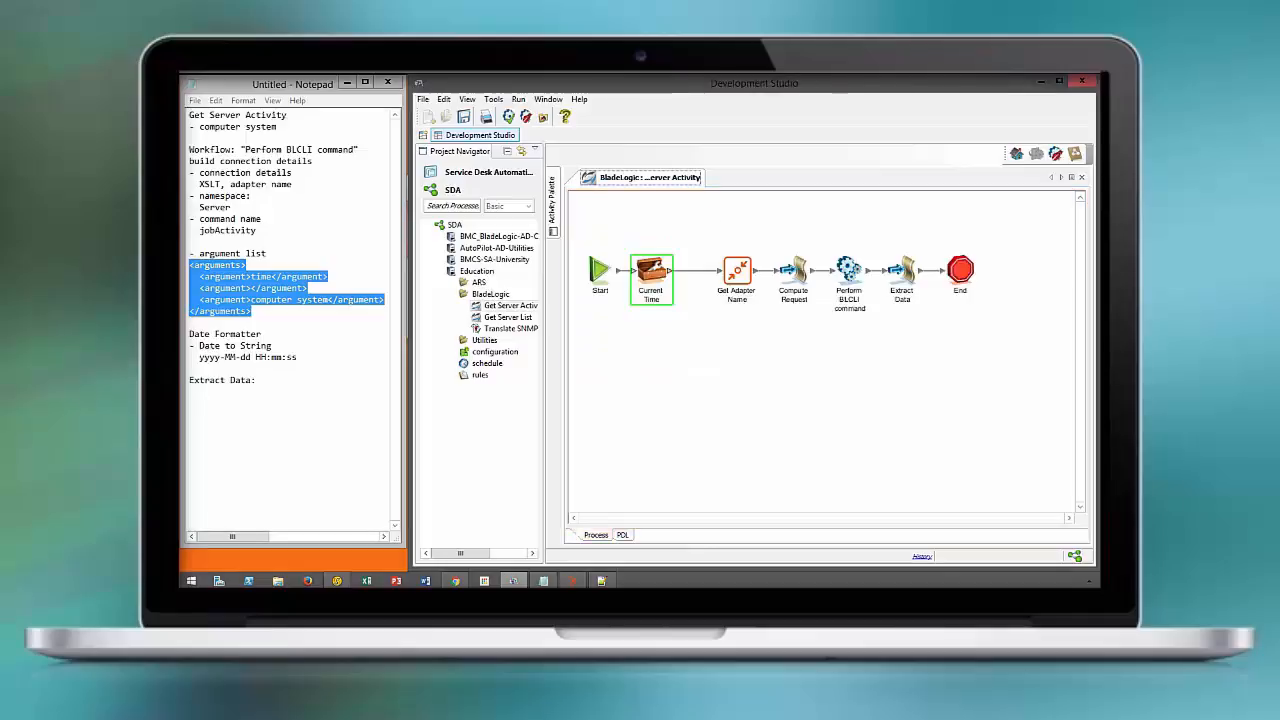
Insert another Utility activity between Current Time and Get Adapter Name, and shift Get Adapter Name through End further along to make room
click(830, 405)
click(552, 201)
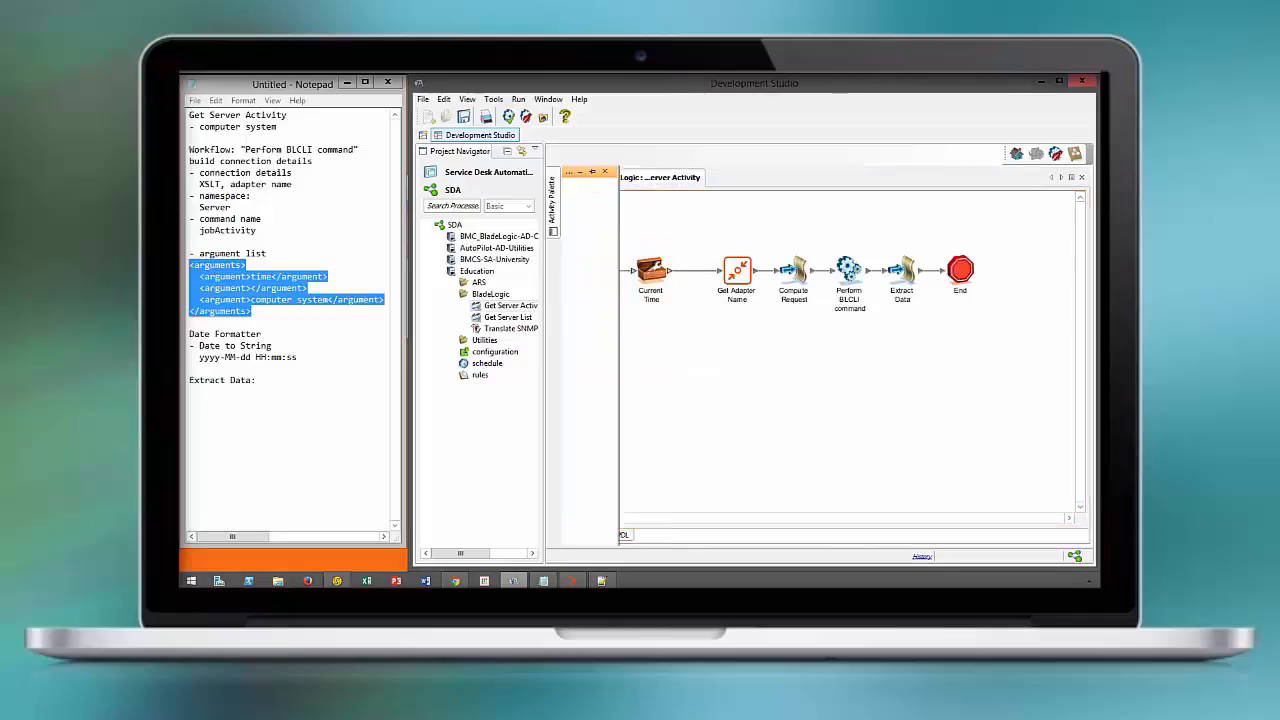
drag(587, 280, 719, 270)
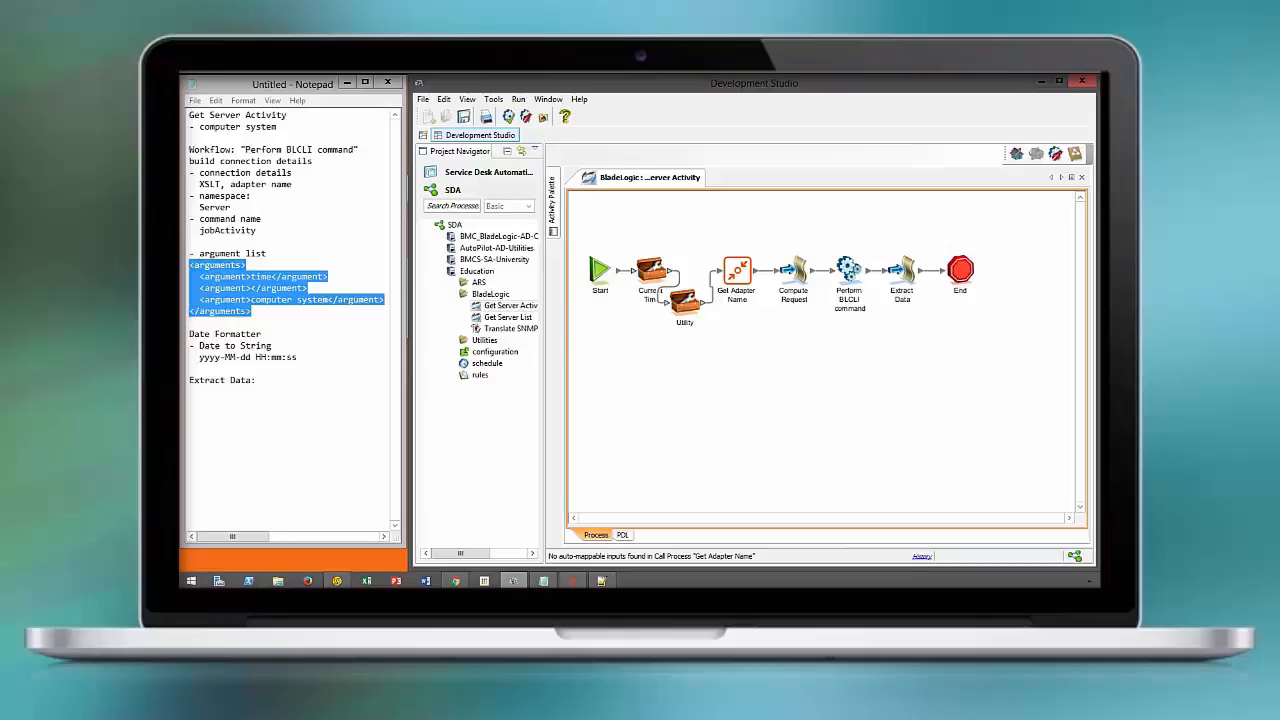
drag(1025, 342, 710, 252)
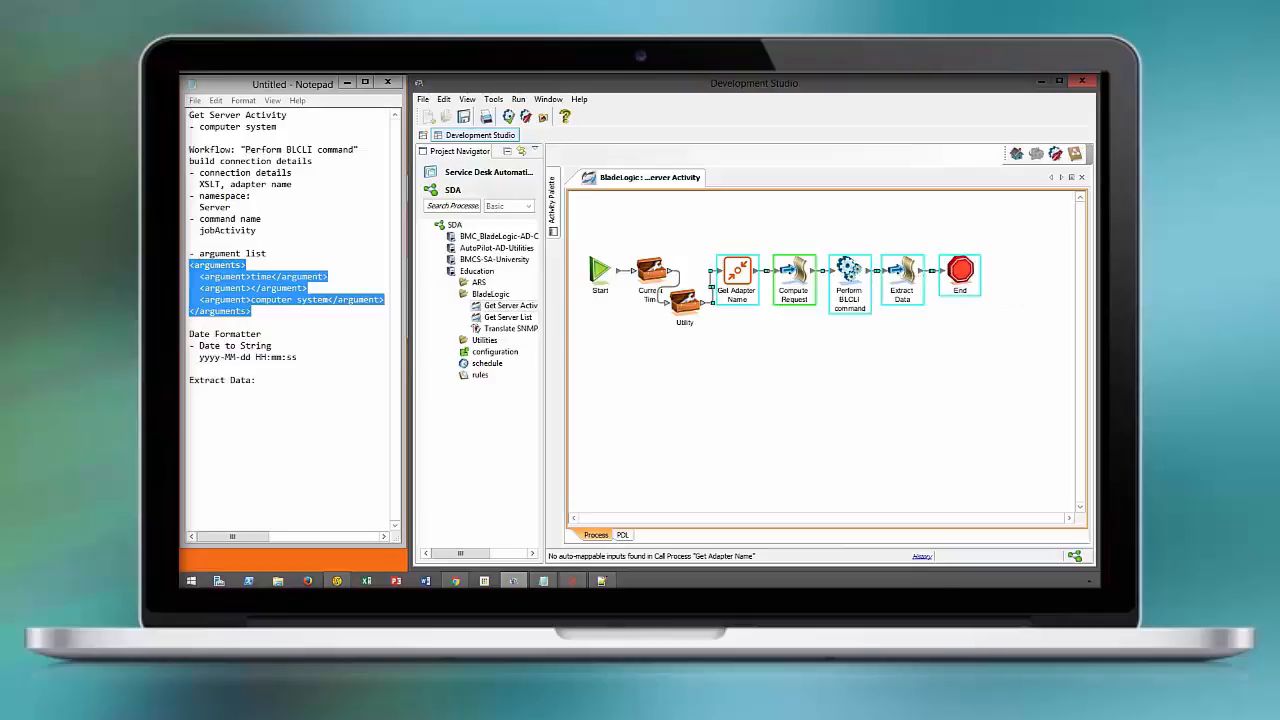
drag(849, 270, 868, 270)
click(800, 350)
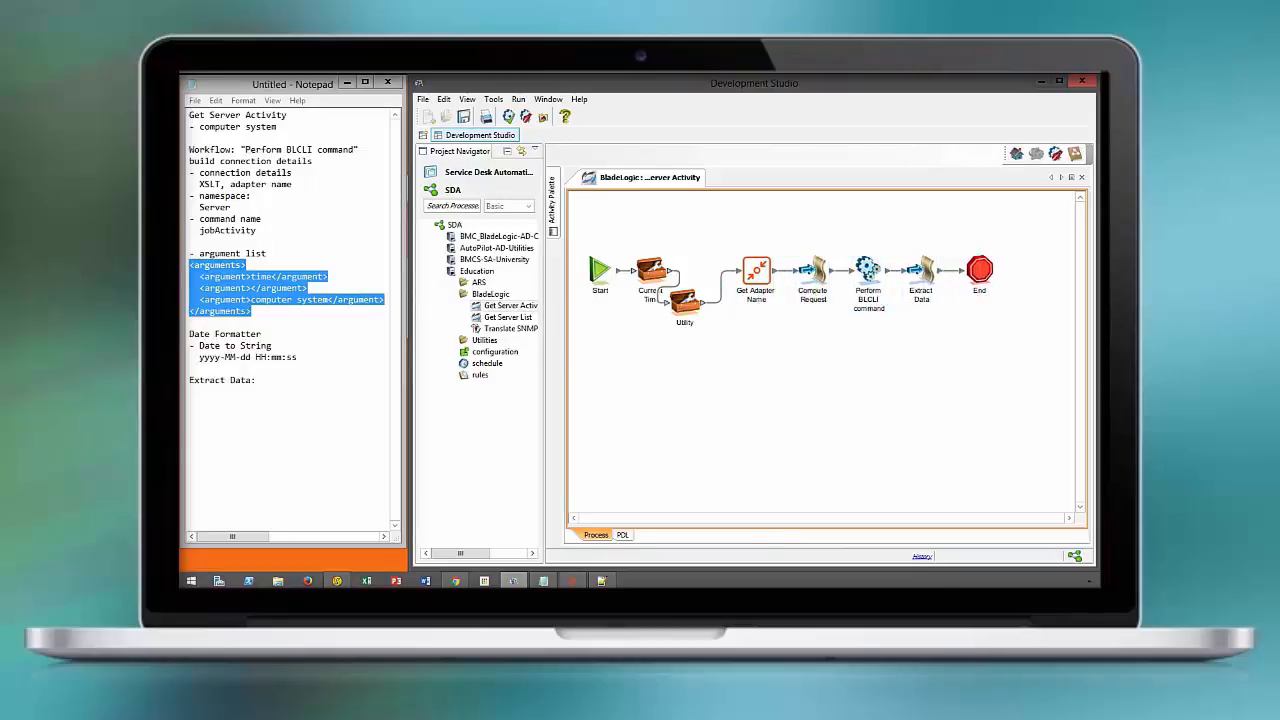
Align the new Utility activity in line between Current Time and Get Adapter Name, and save the workflow as a draft
drag(685, 301, 705, 270)
click(705, 271)
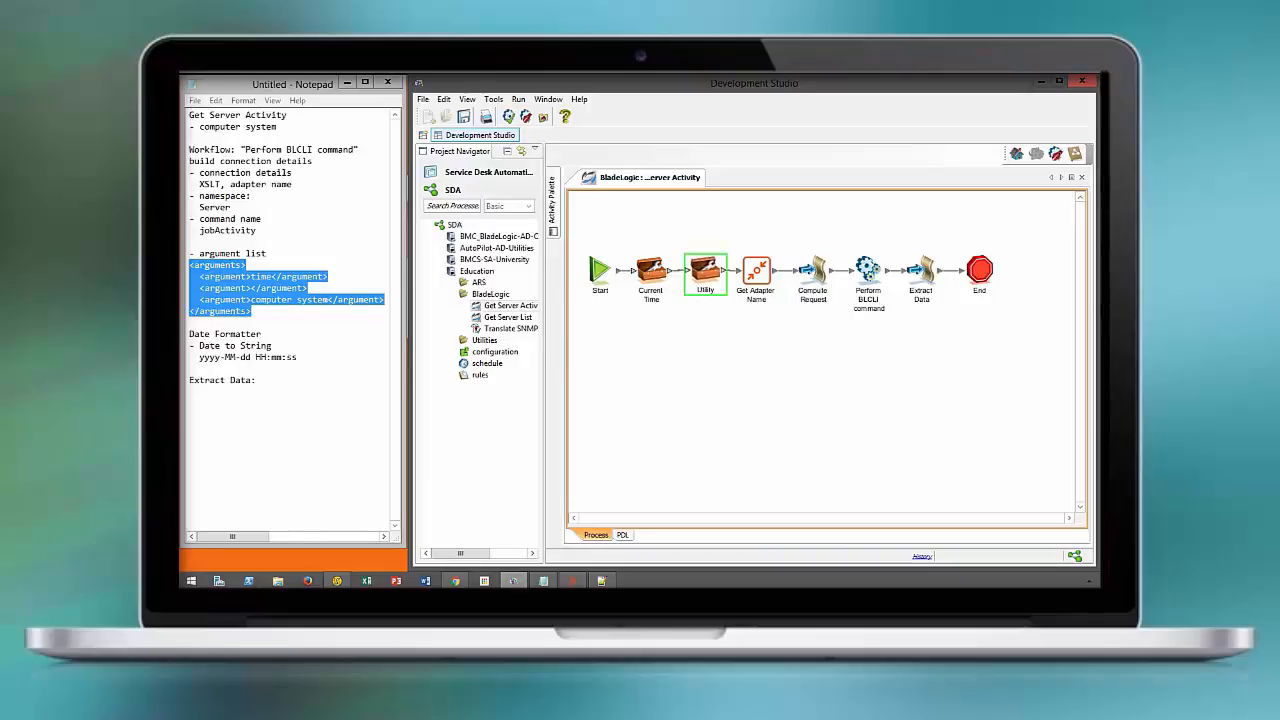
click(464, 117)
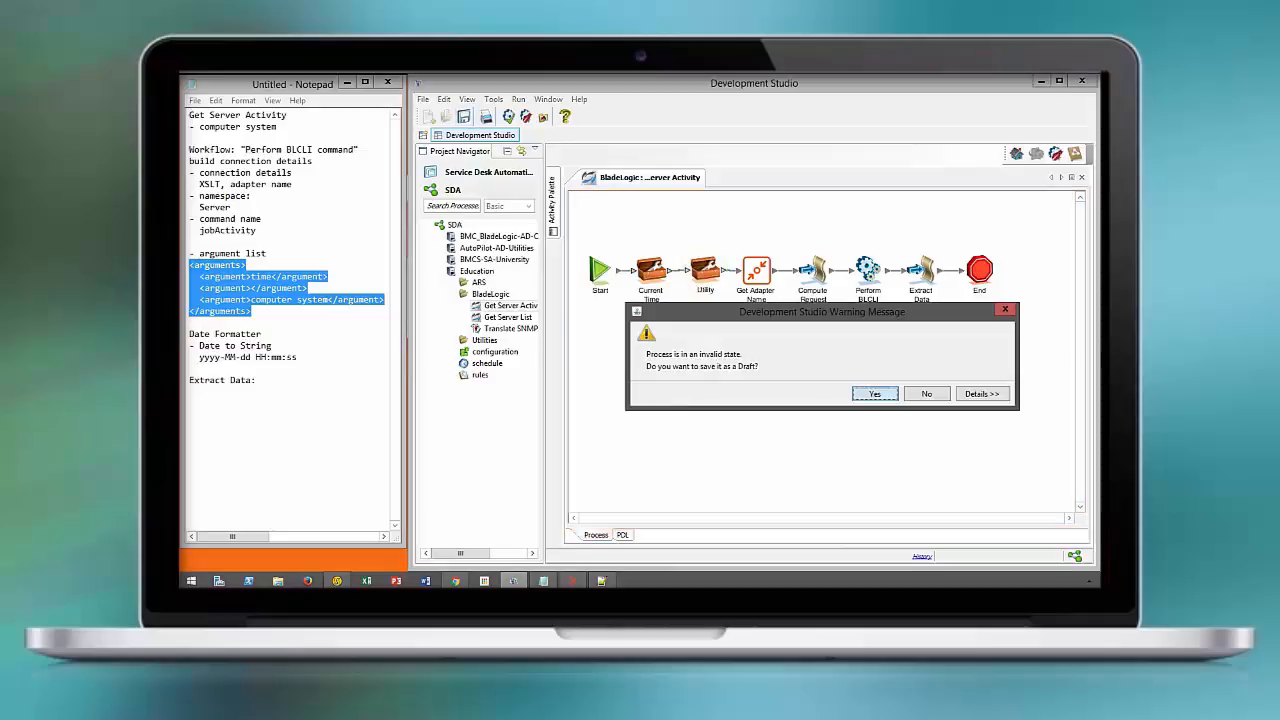
click(877, 394)
Configure the new Utility activity with utility type date, operation decrement and a newly created output context item named date start
double_click(705, 271)
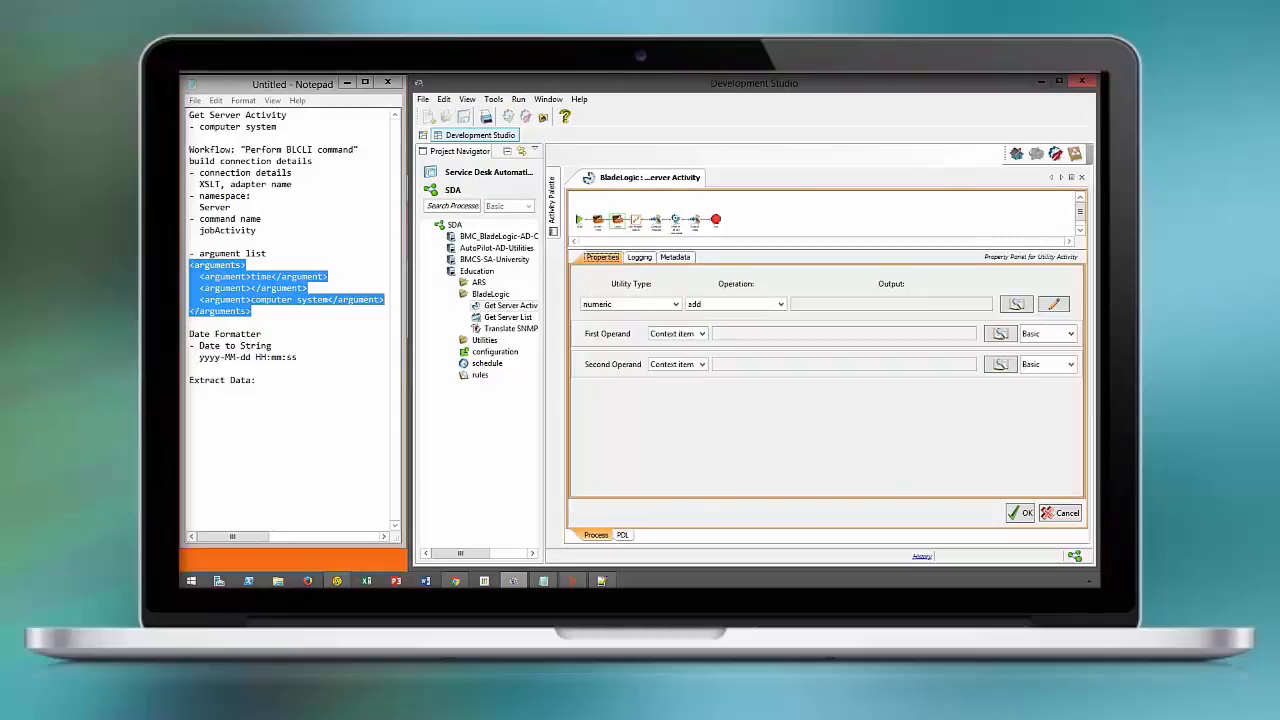
click(652, 304)
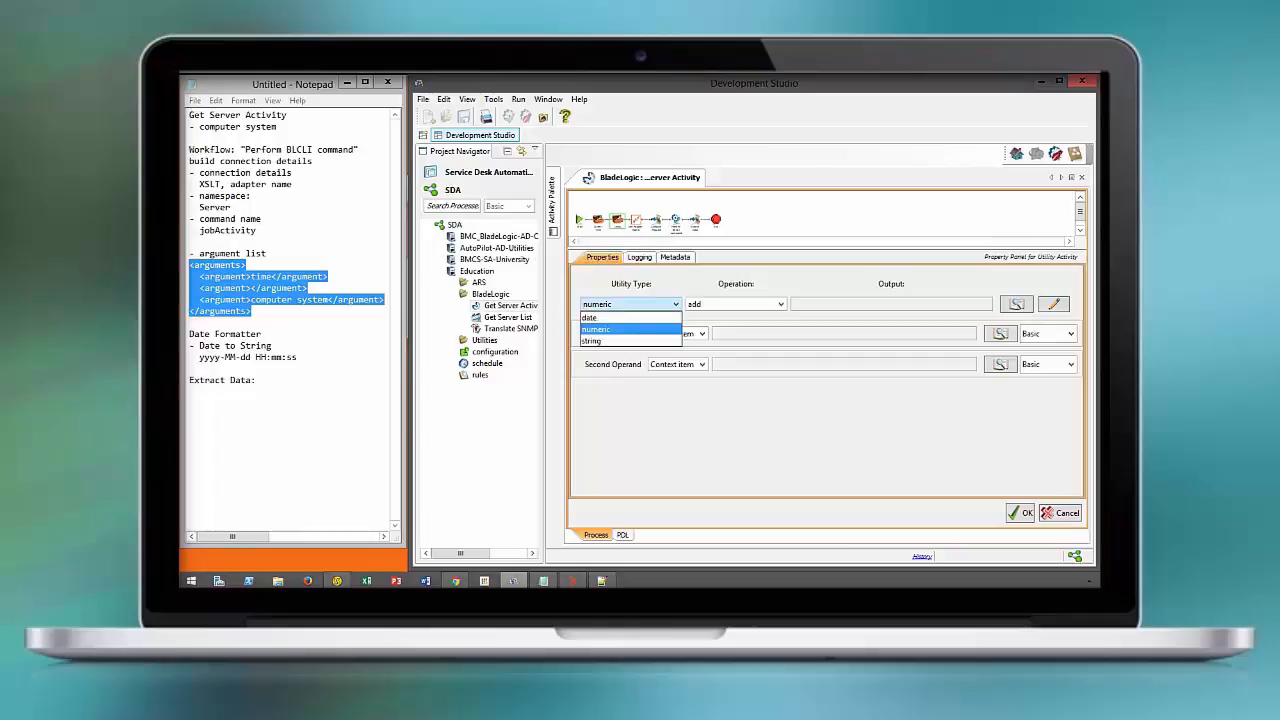
click(631, 317)
click(745, 304)
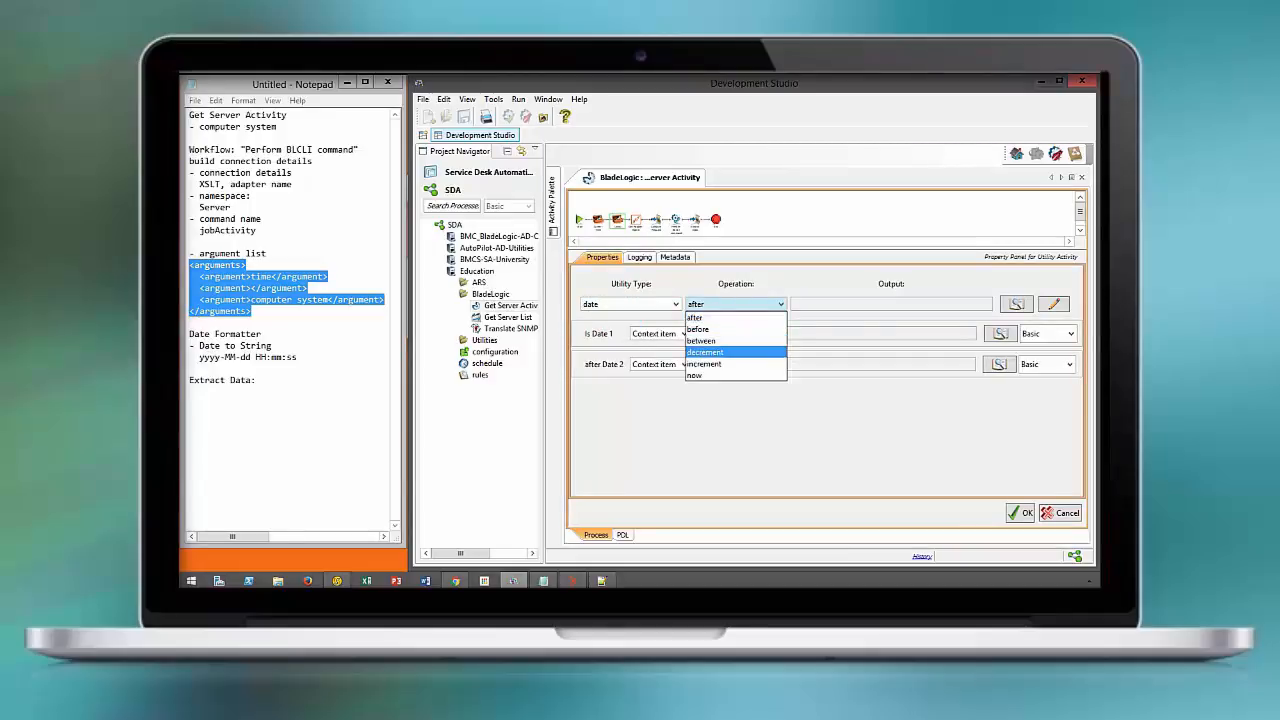
click(705, 352)
click(1017, 304)
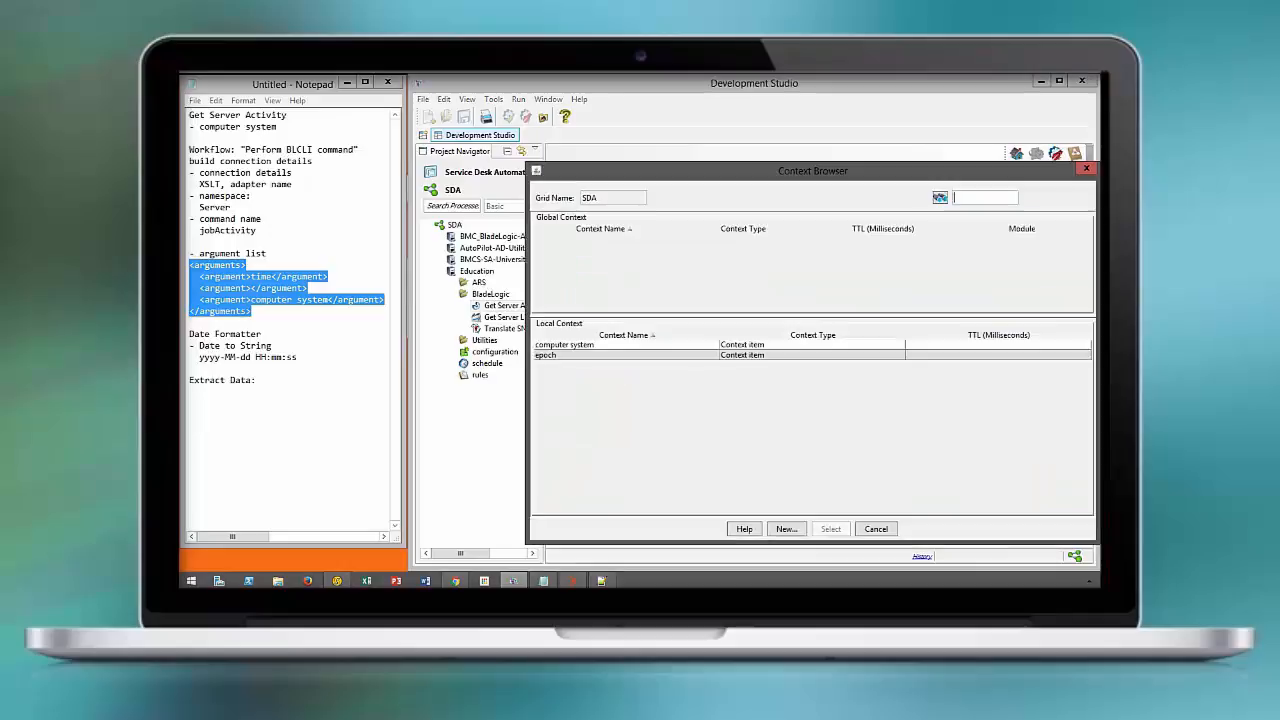
click(787, 529)
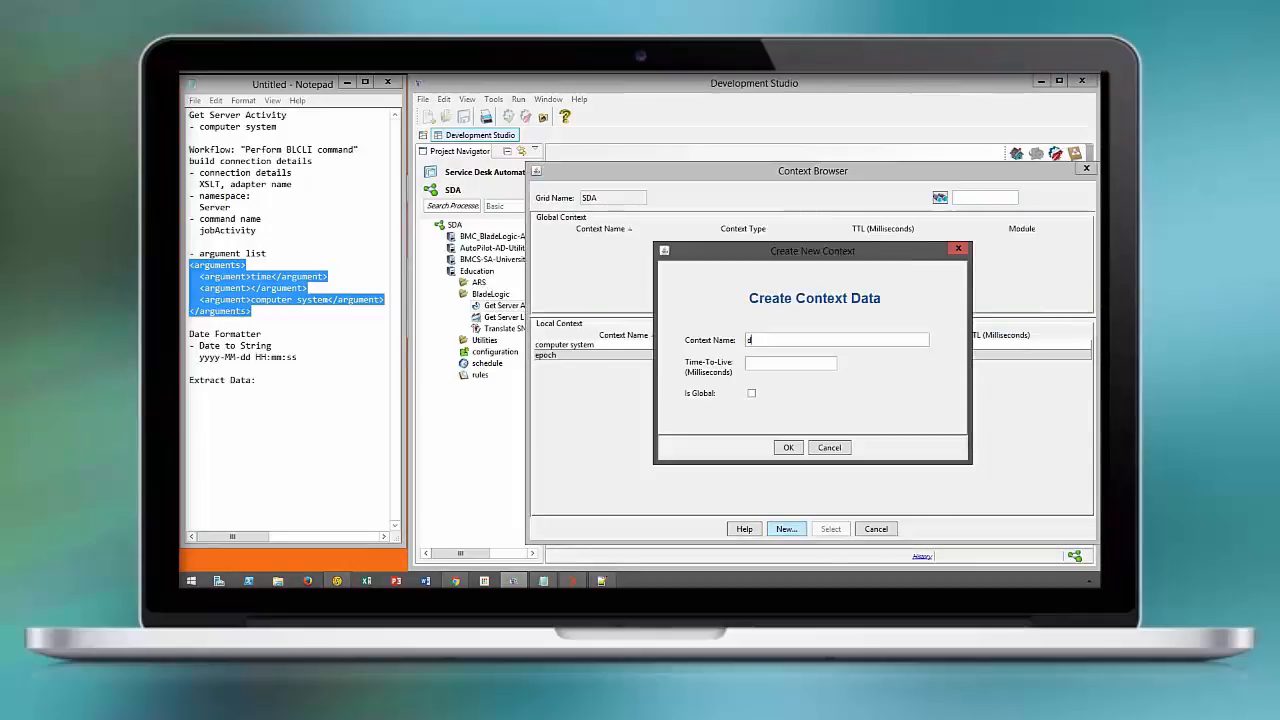
text(date start)
key(Return)
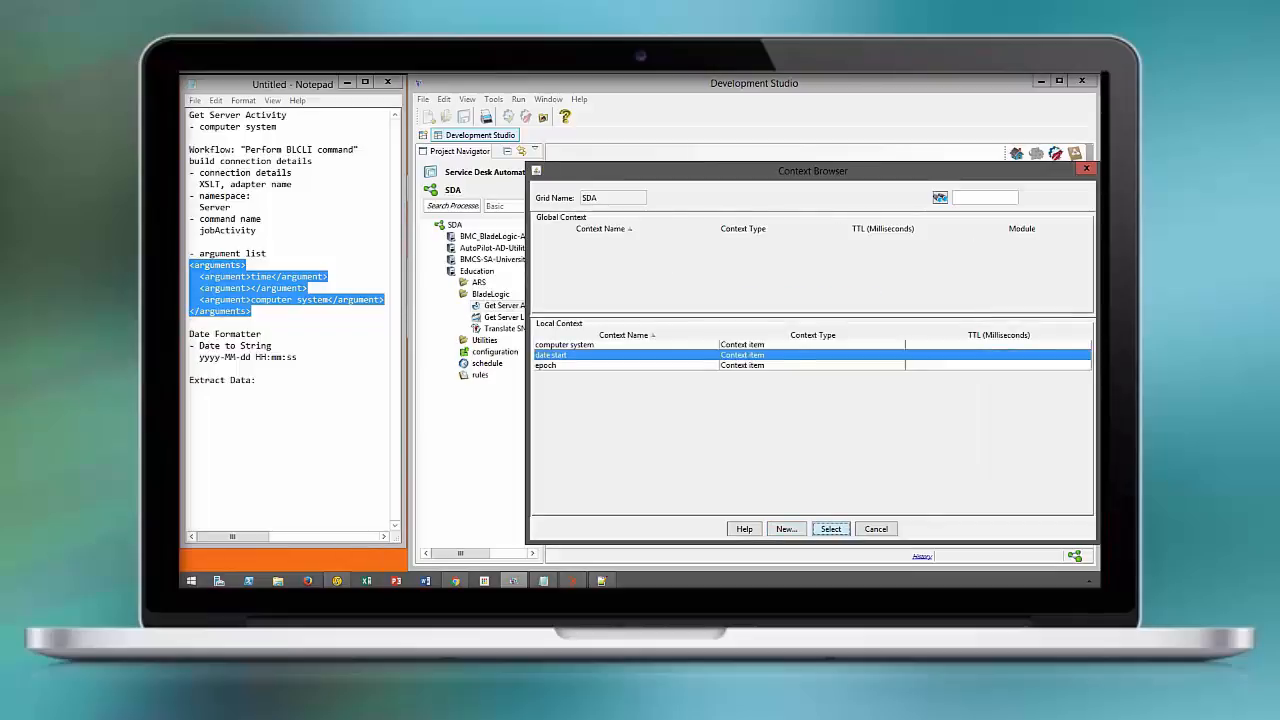
key(Return)
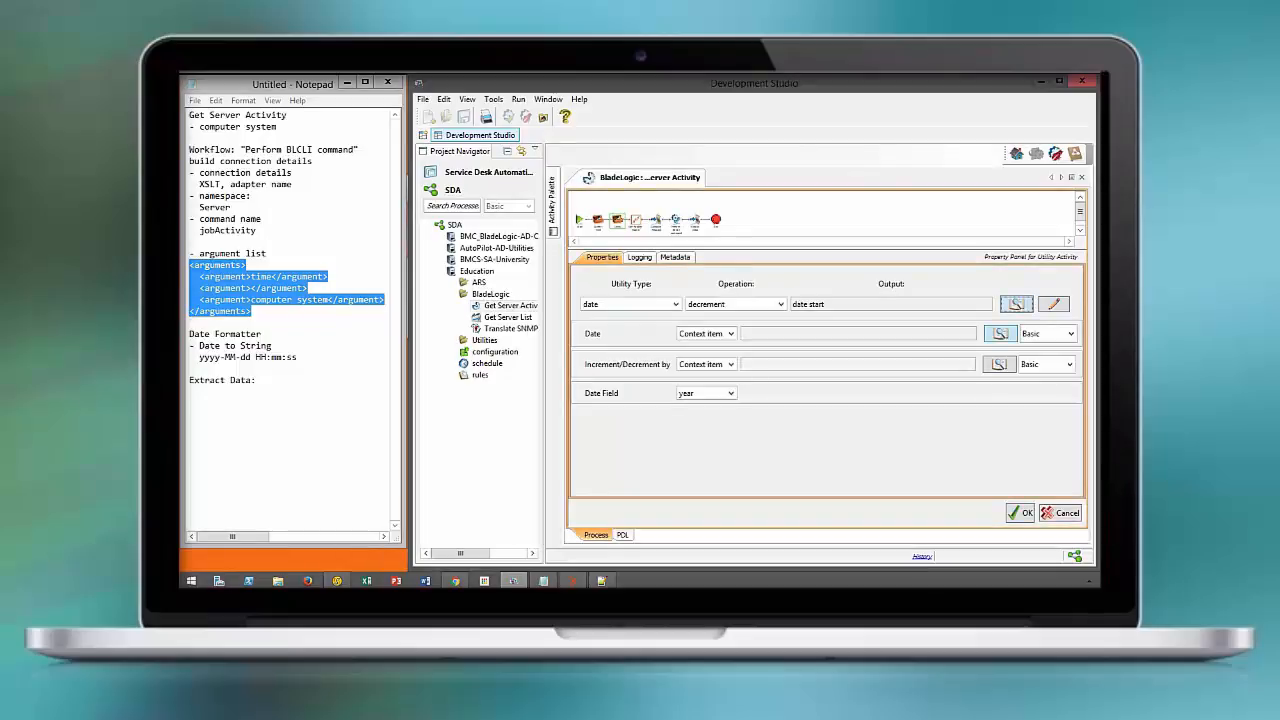
Set the activity's date to epoch, decremented by the numeric value 4 on the hour field, then apply and save the workflow
click(1000, 334)
double_click(620, 365)
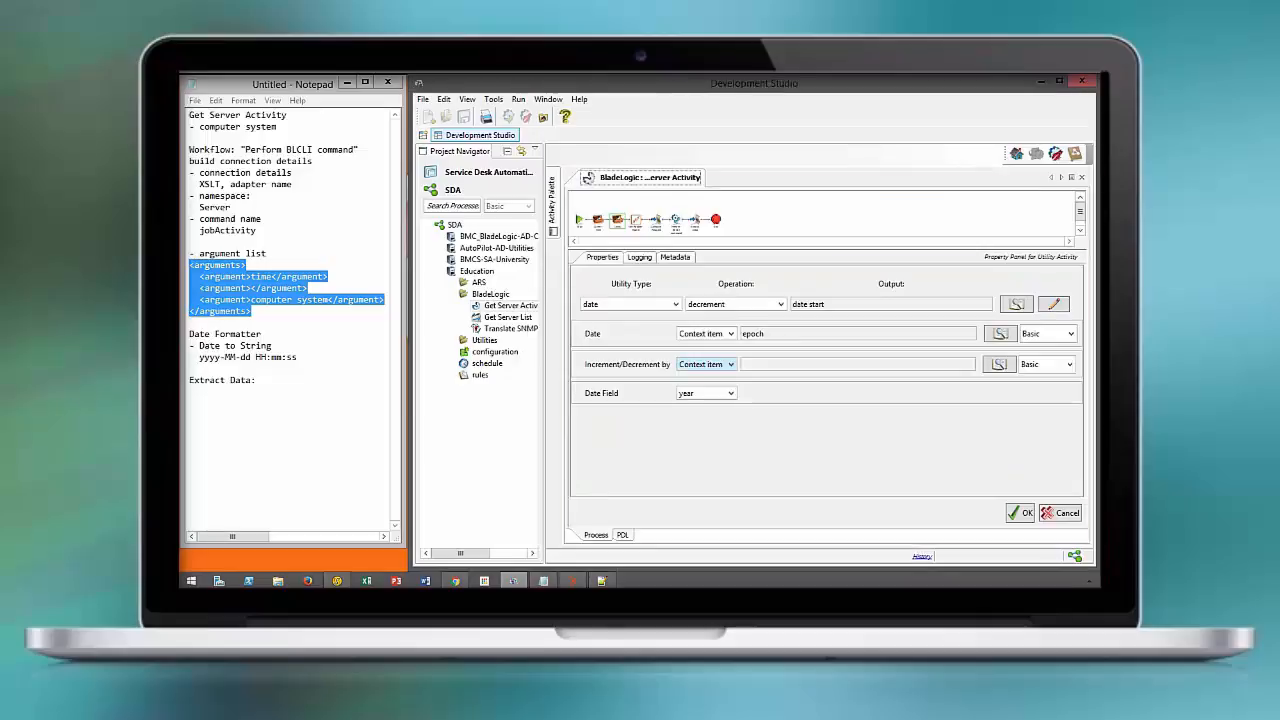
click(706, 364)
click(702, 388)
click(766, 363)
text(4)
click(706, 388)
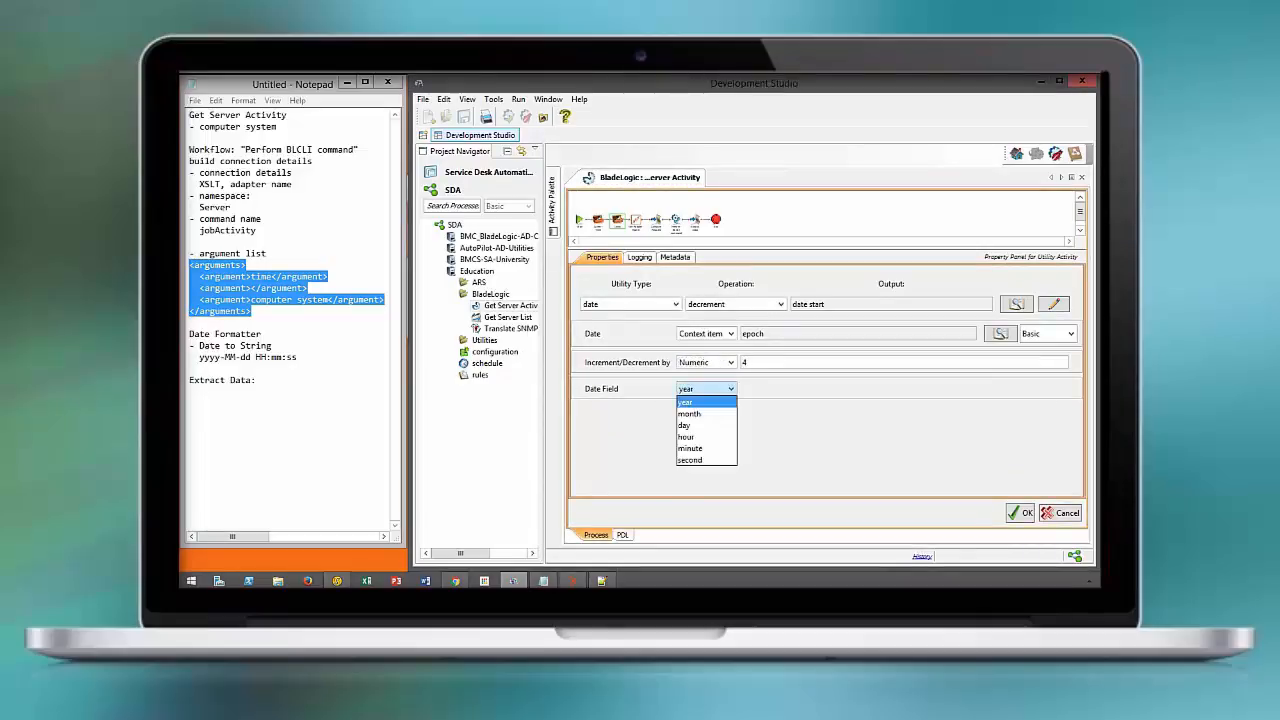
click(686, 437)
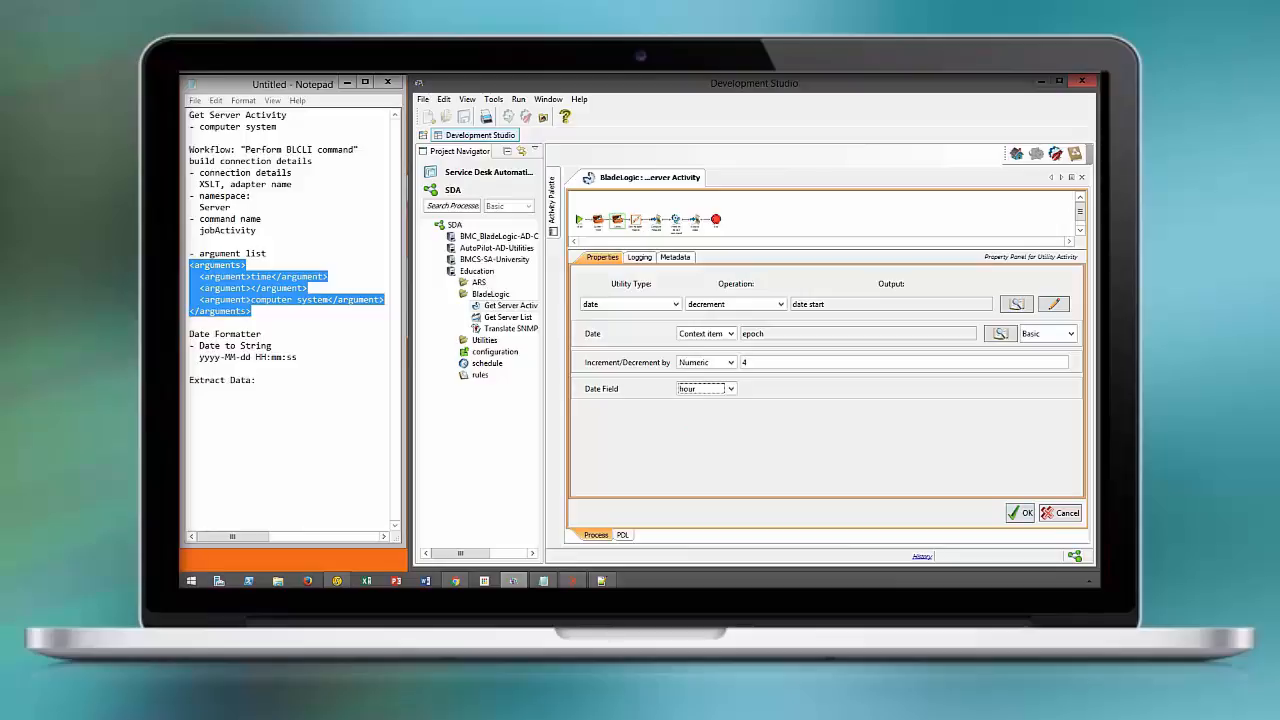
click(1020, 513)
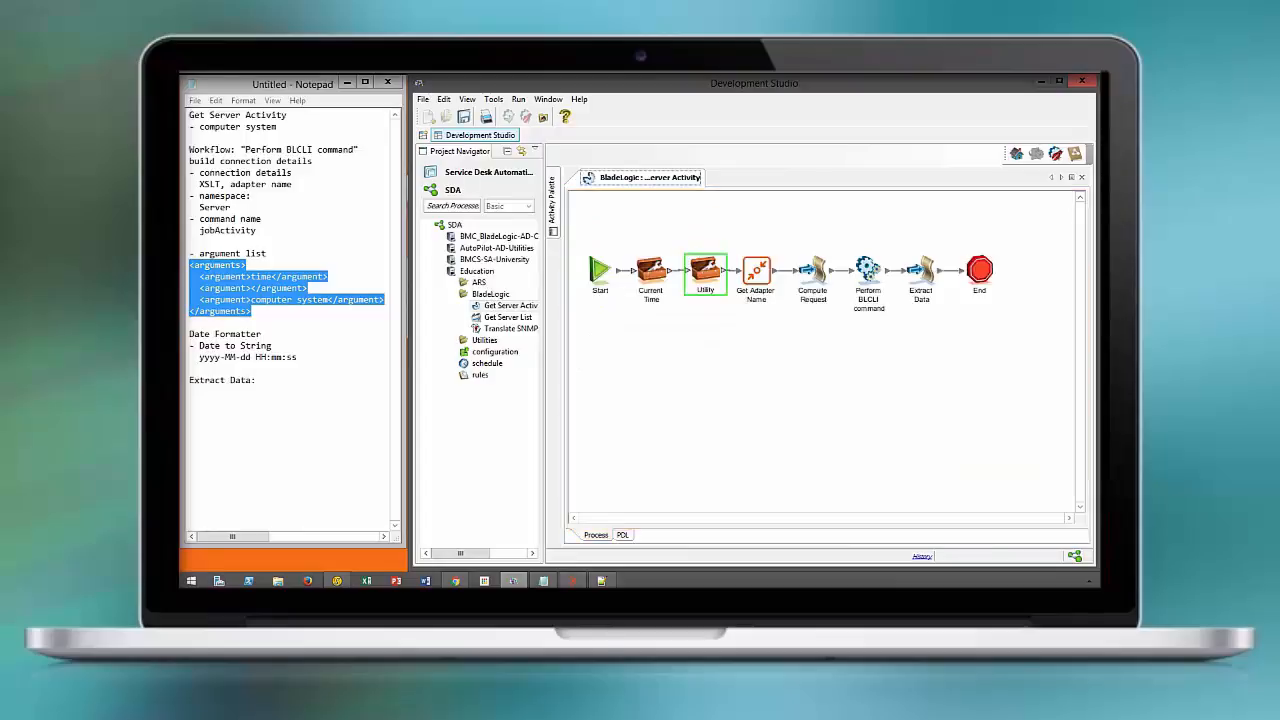
key(ctrl+s)
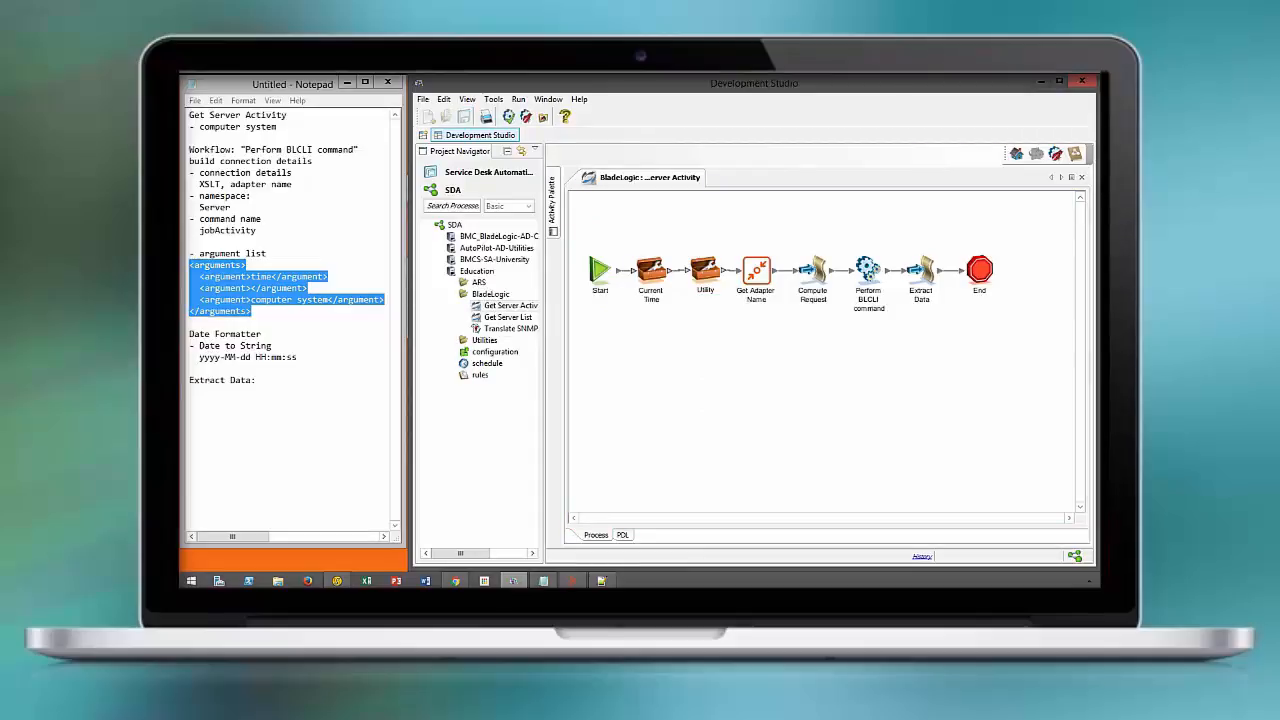
Add a parameter to Compute Request that takes the context item date start as input, and open a basic transform for it
click(813, 272)
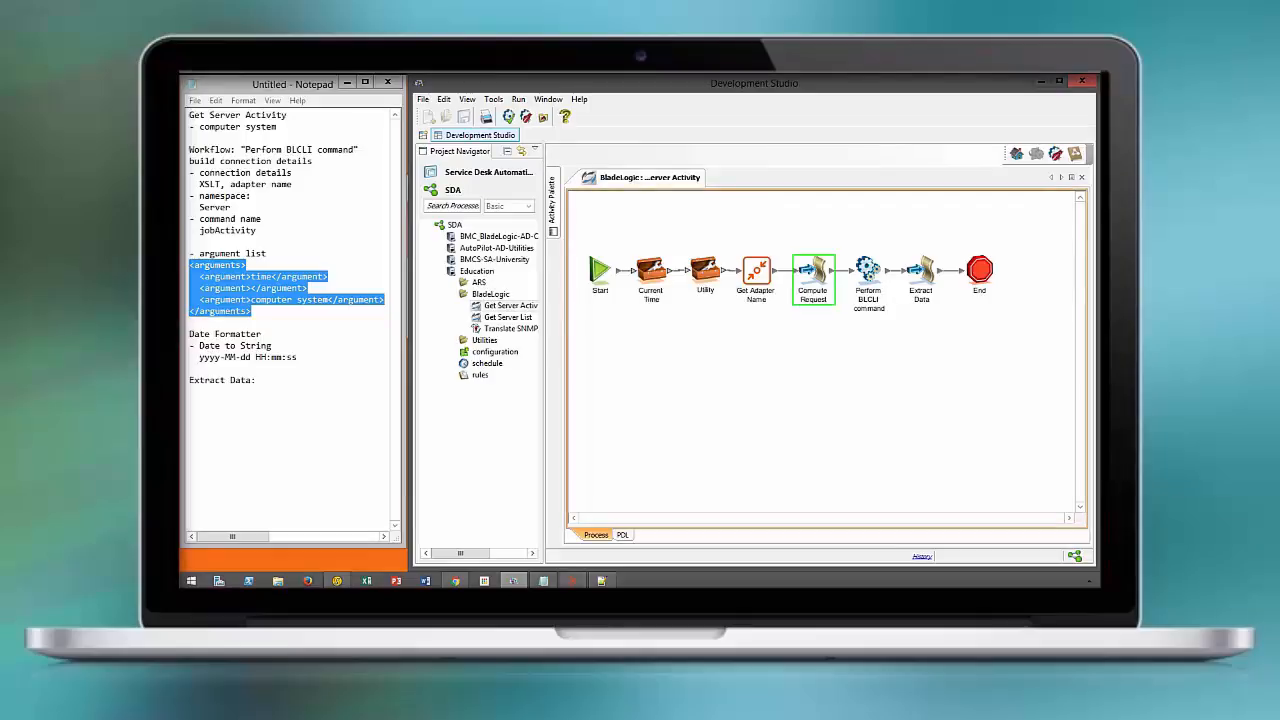
double_click(813, 272)
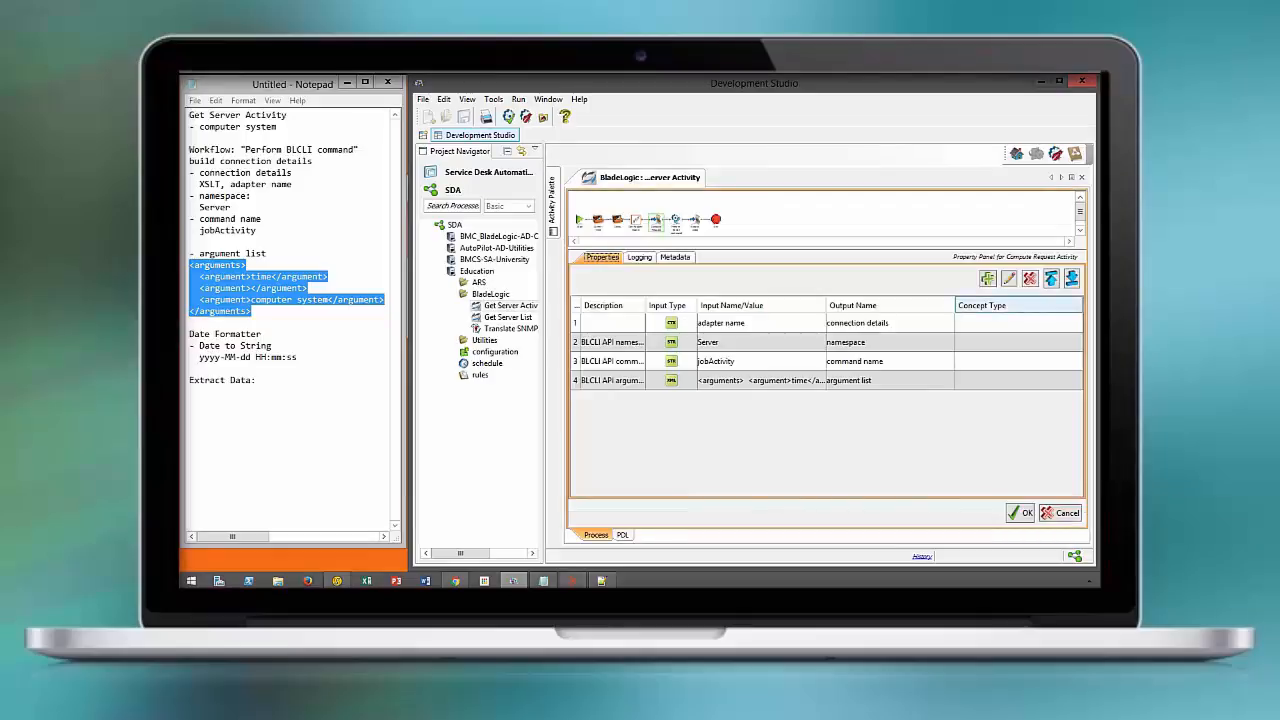
click(991, 278)
click(817, 314)
click(680, 384)
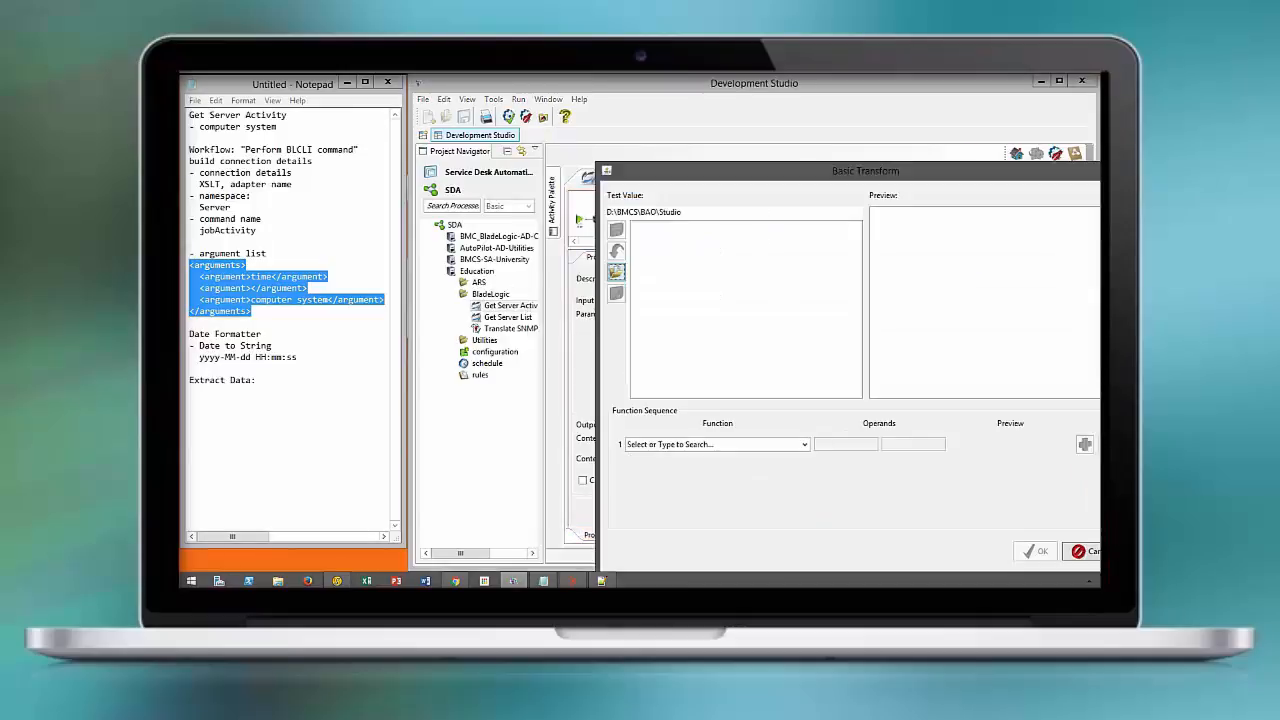
drag(749, 173, 587, 119)
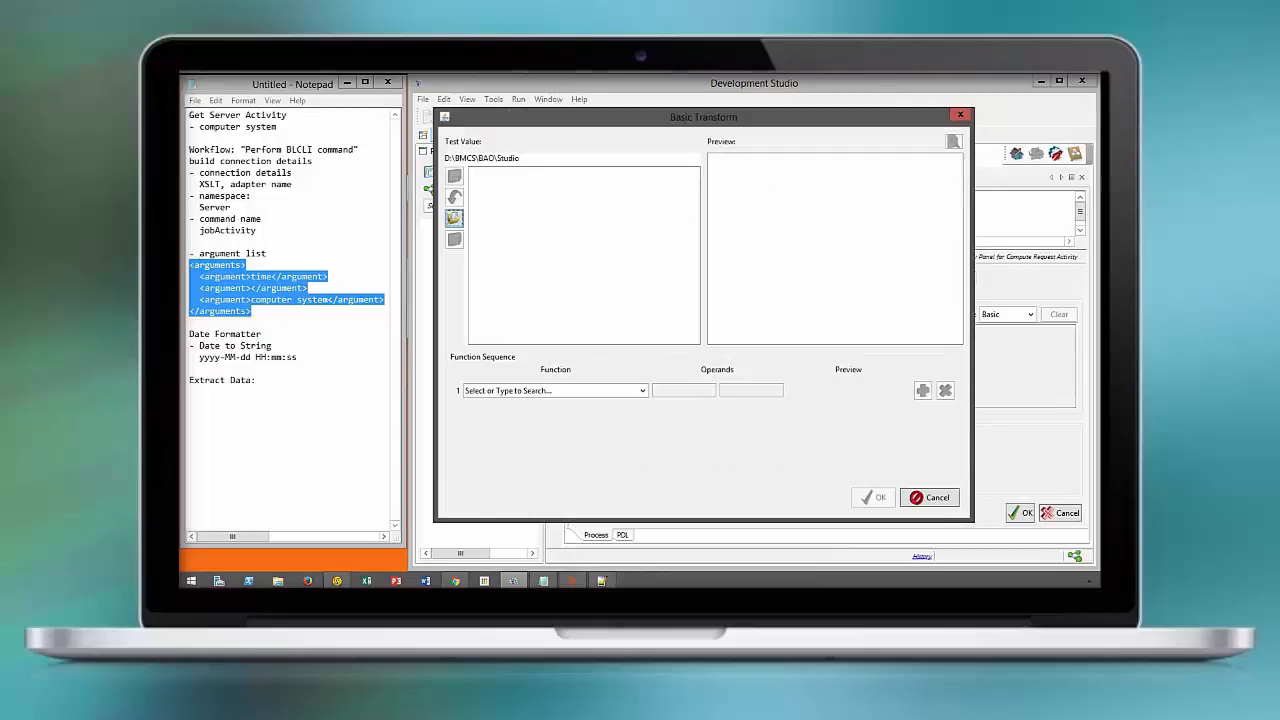
Define the transform as Date Formatter, Date to String, with the format yyyy-MM-dd HH:mm:ss copied from the Notepad notes
click(297, 357)
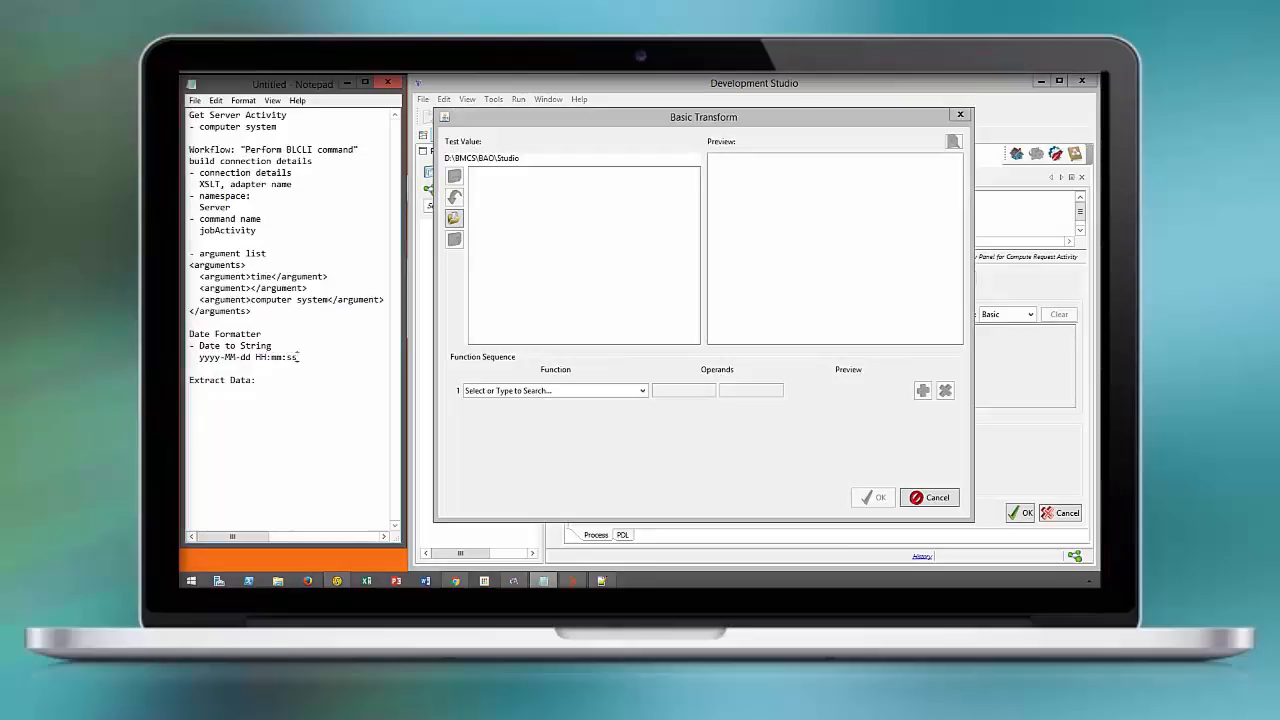
drag(297, 357, 202, 362)
key(ctrl+c)
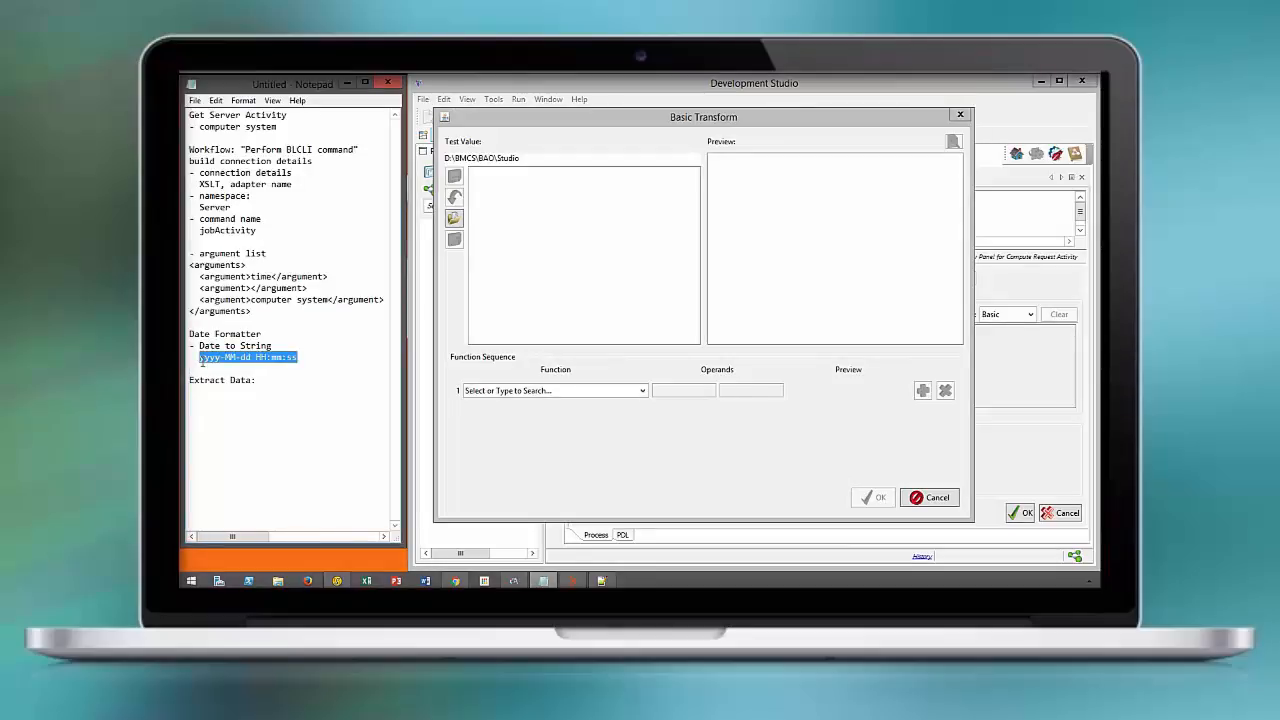
click(642, 391)
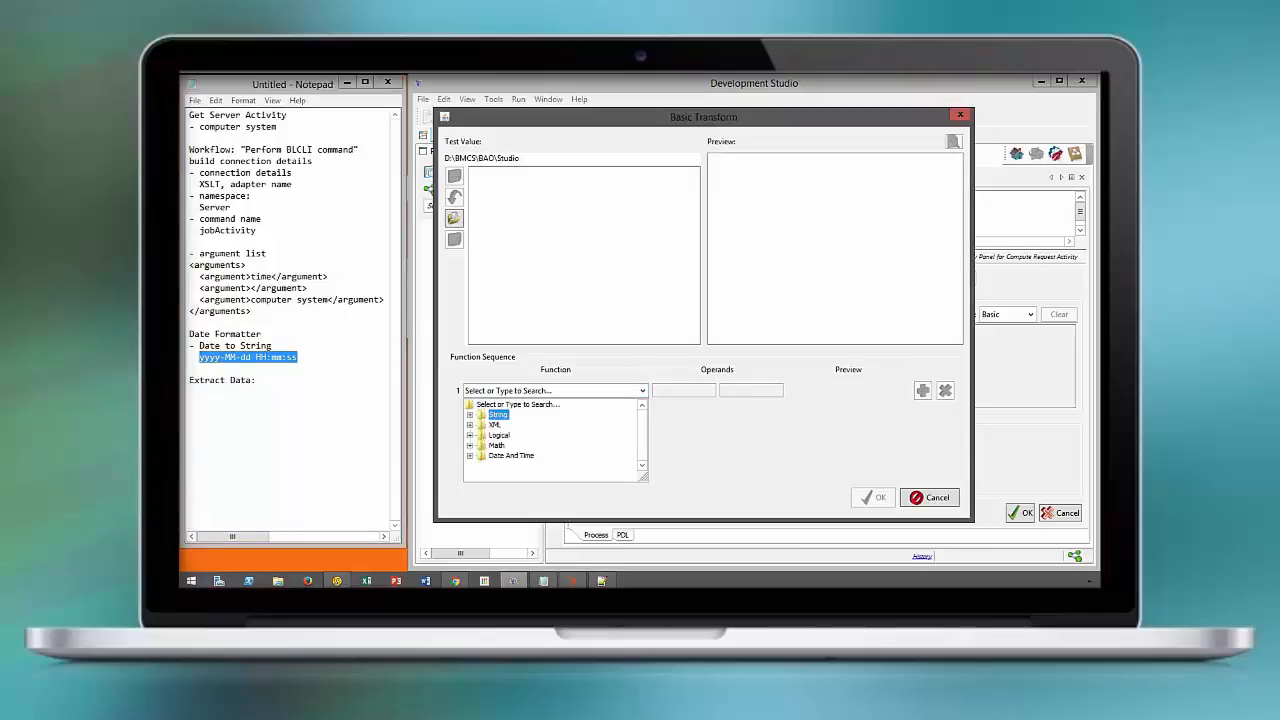
click(470, 456)
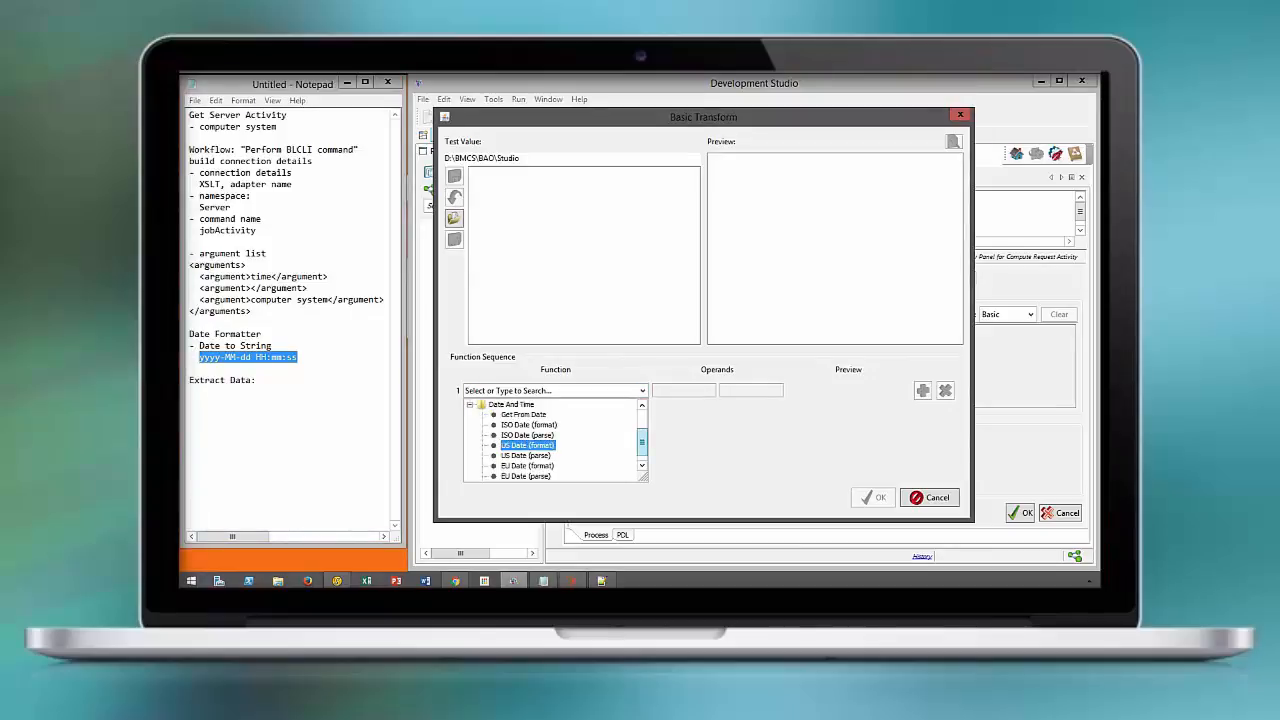
drag(642, 442, 642, 446)
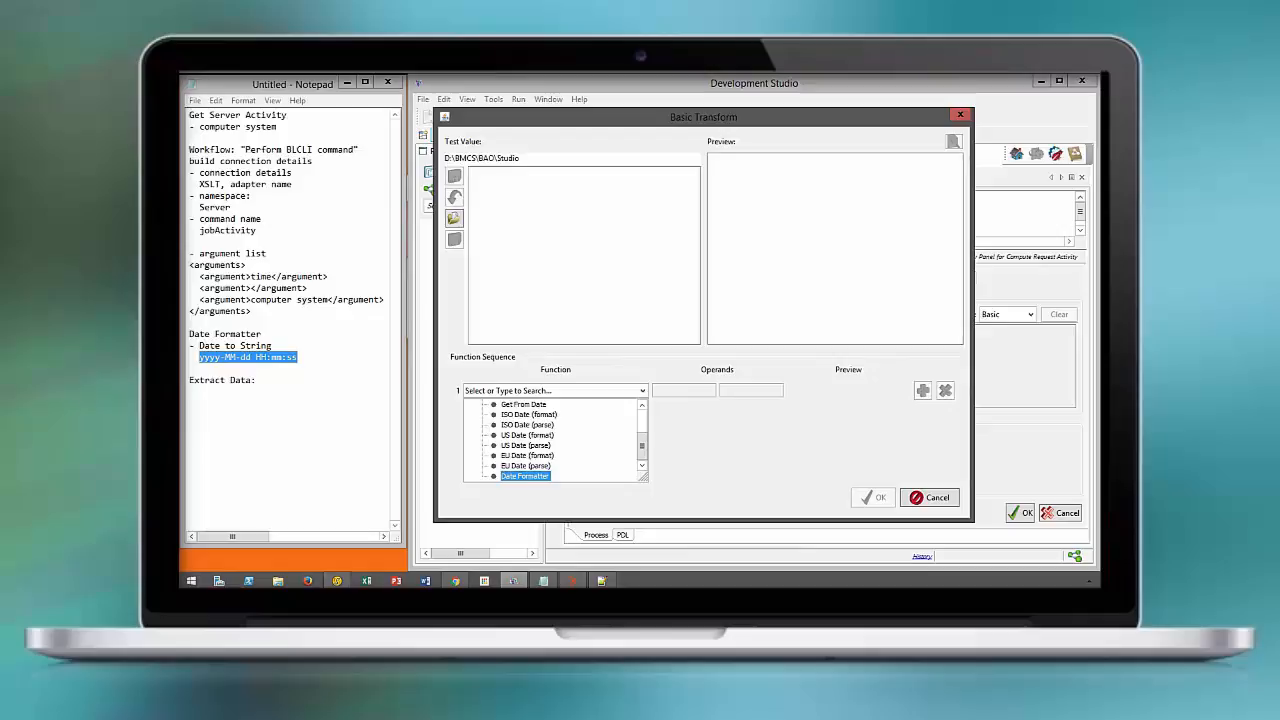
click(525, 476)
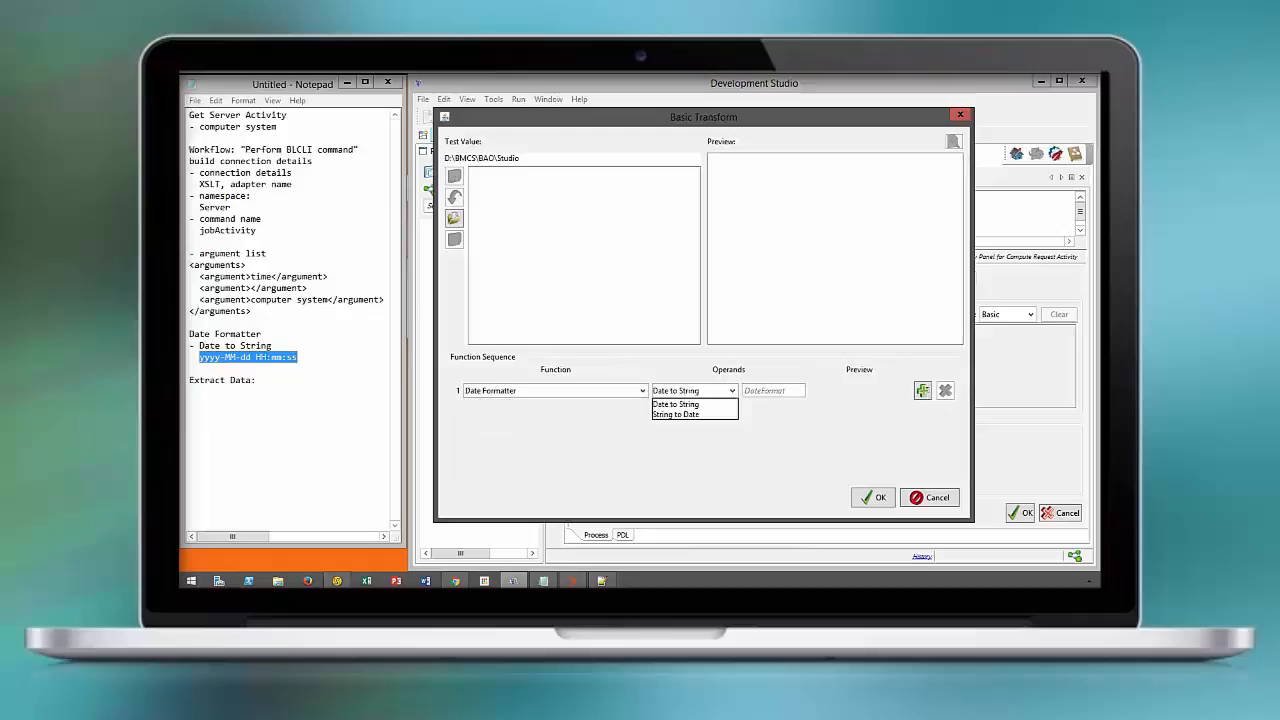
click(676, 404)
click(757, 391)
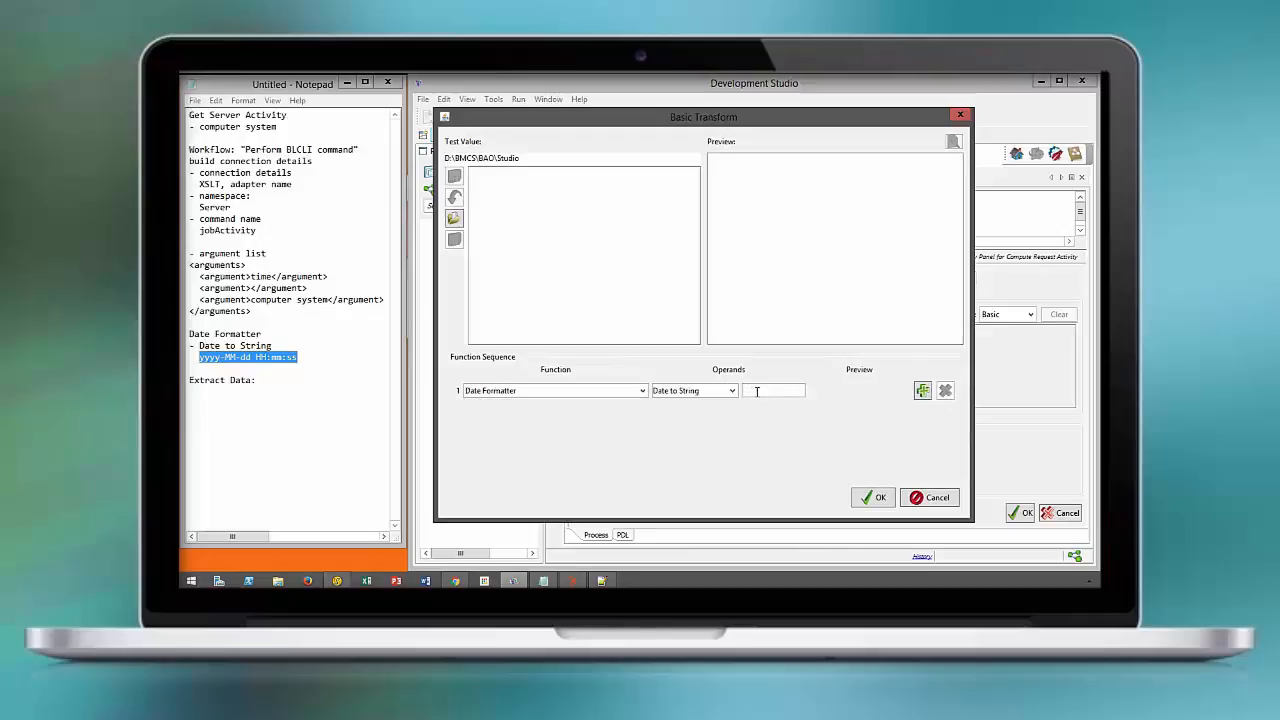
key(ctrl+v)
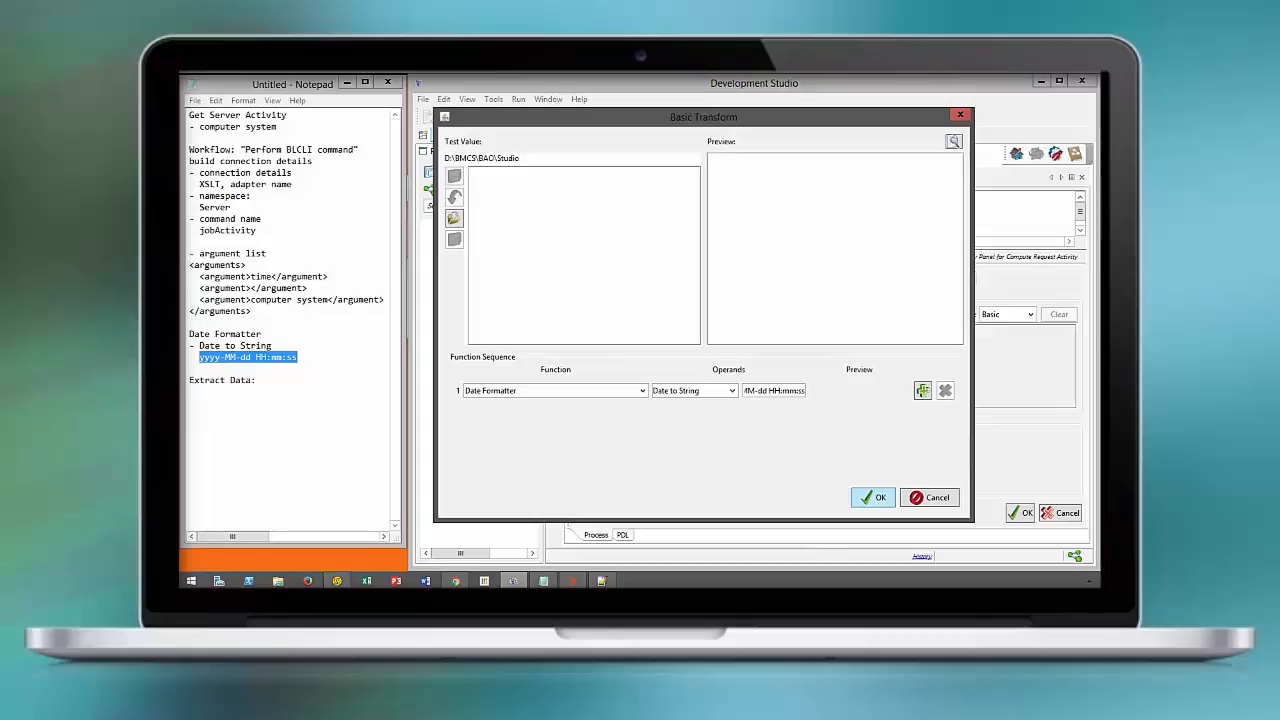
key(Return)
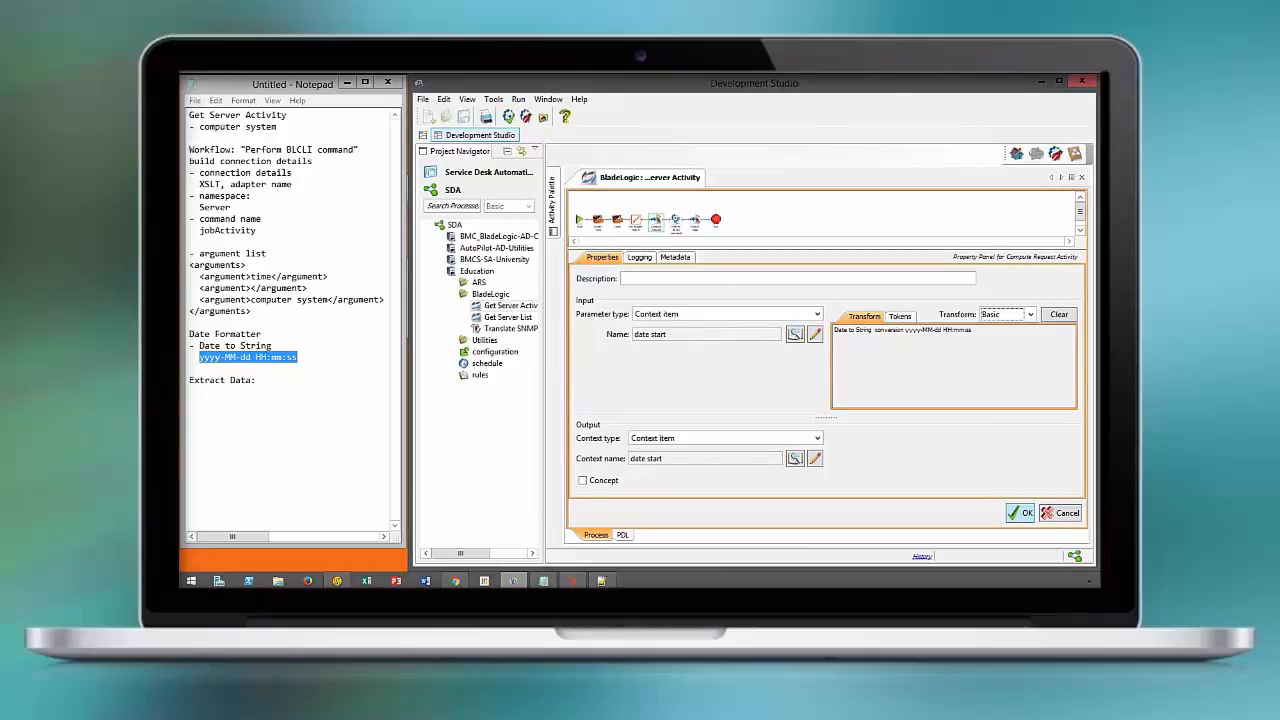
Apply the date parameter with output context item date start, and move its row above argument list
click(1020, 513)
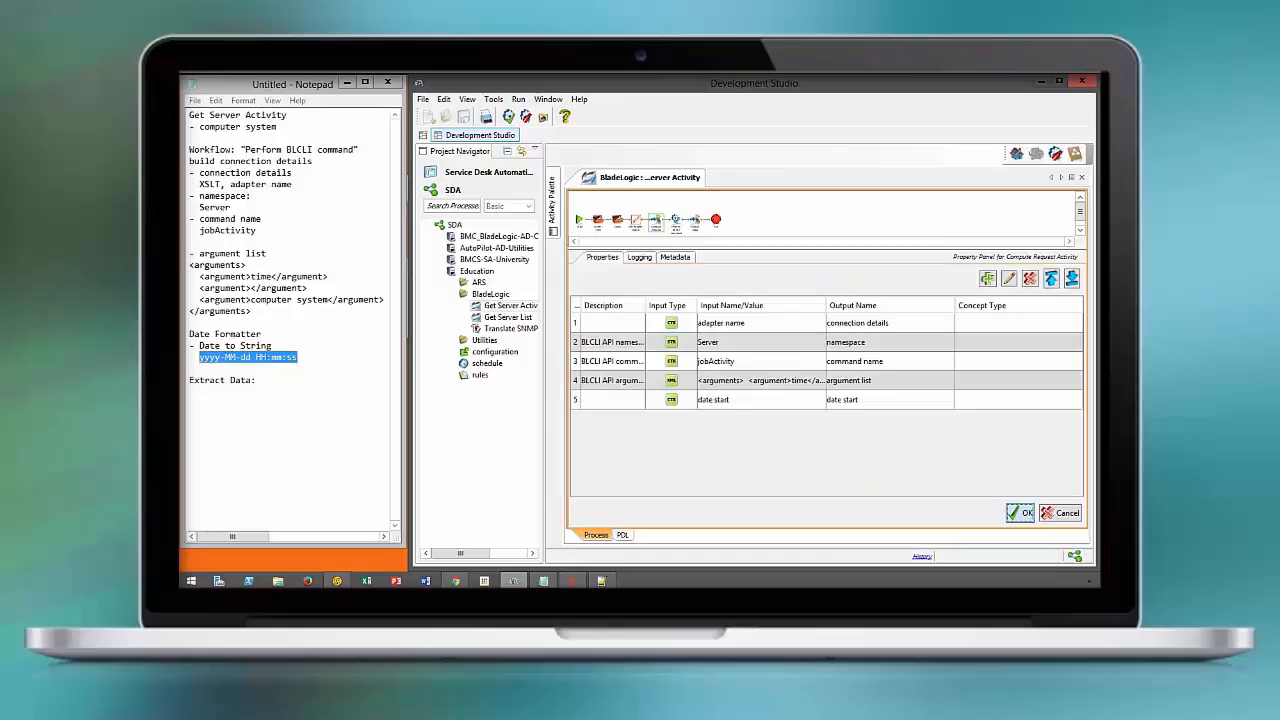
click(761, 400)
click(1051, 278)
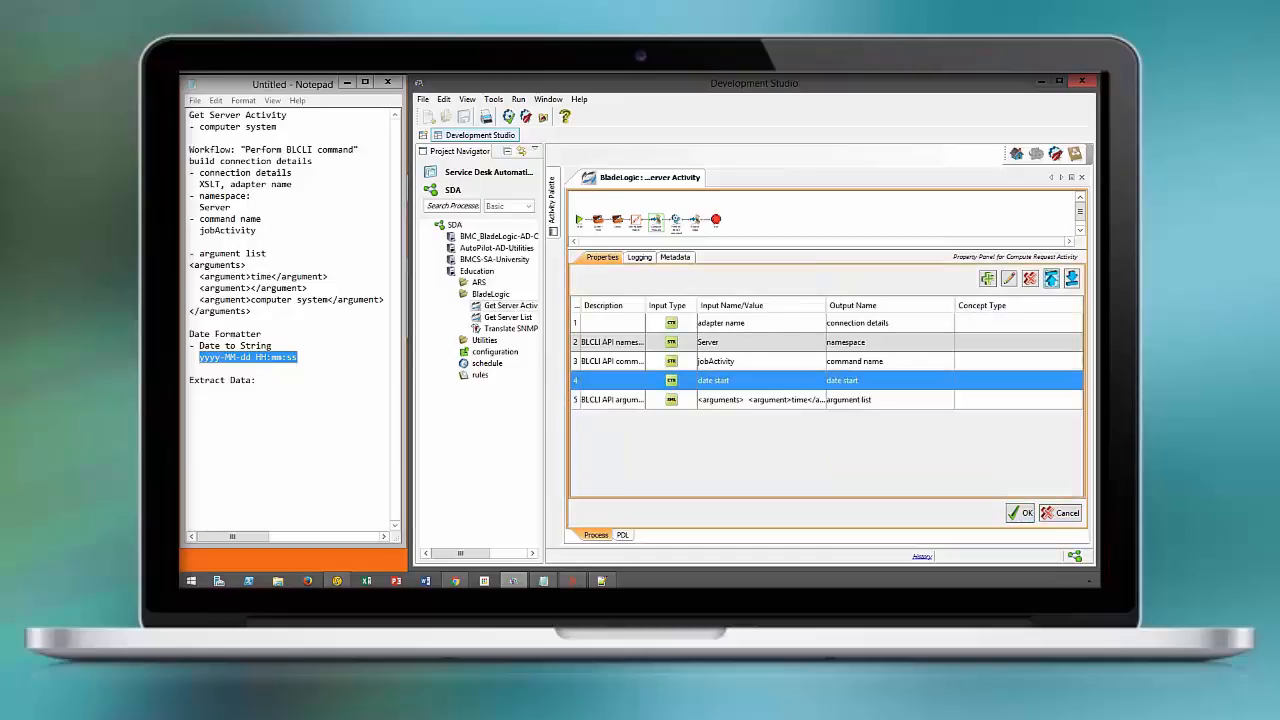
Replace the first argument's "time" text in argument list with the local context item date start, and apply the change
double_click(700, 399)
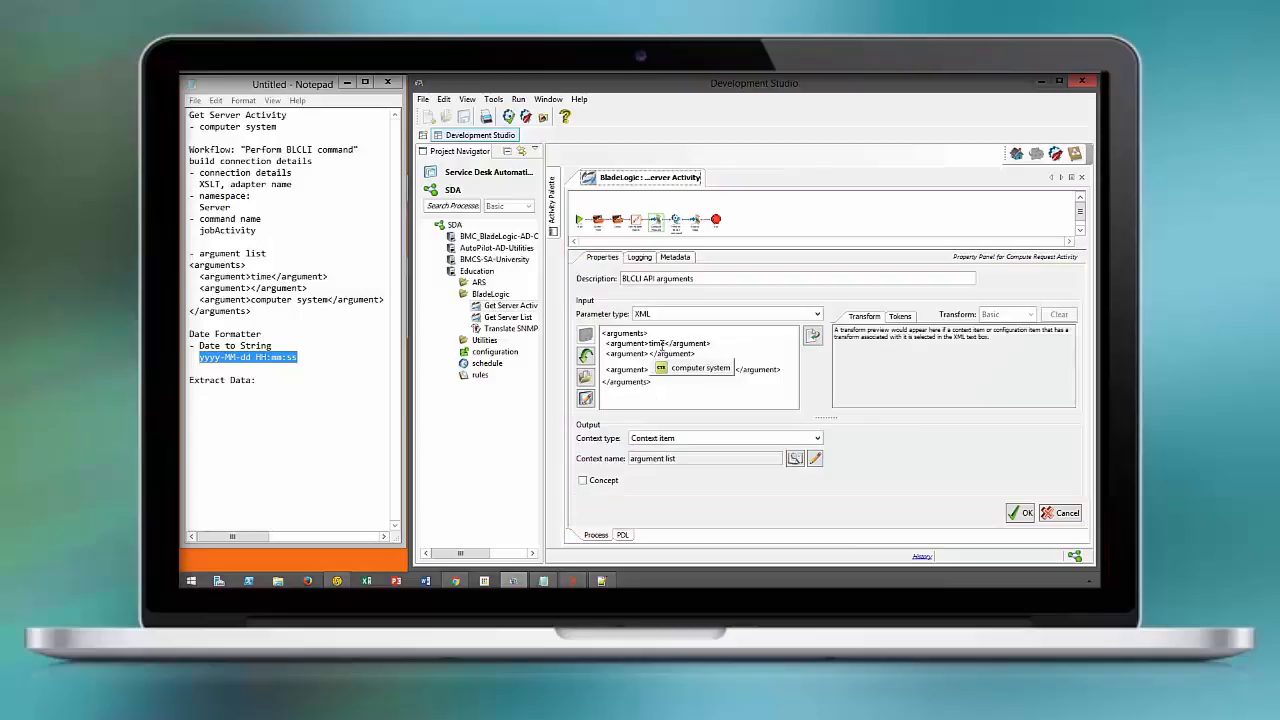
double_click(662, 344)
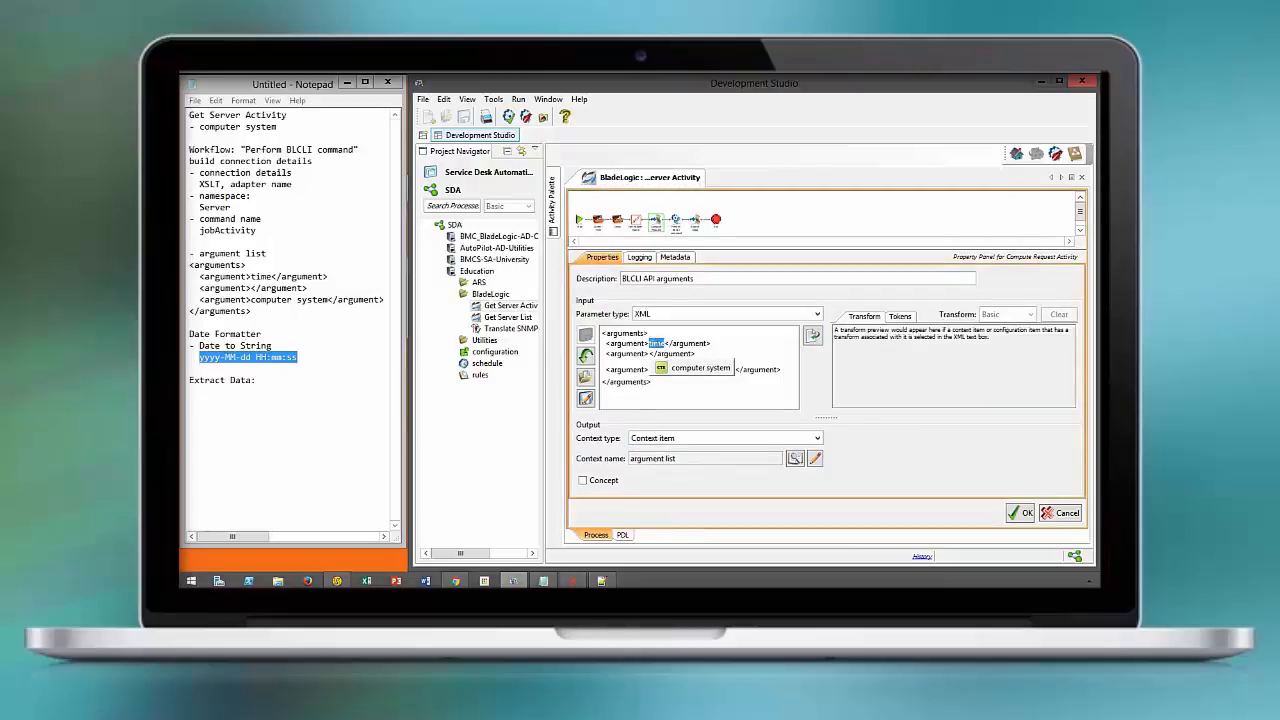
key(BackSpace)
right_click(650, 342)
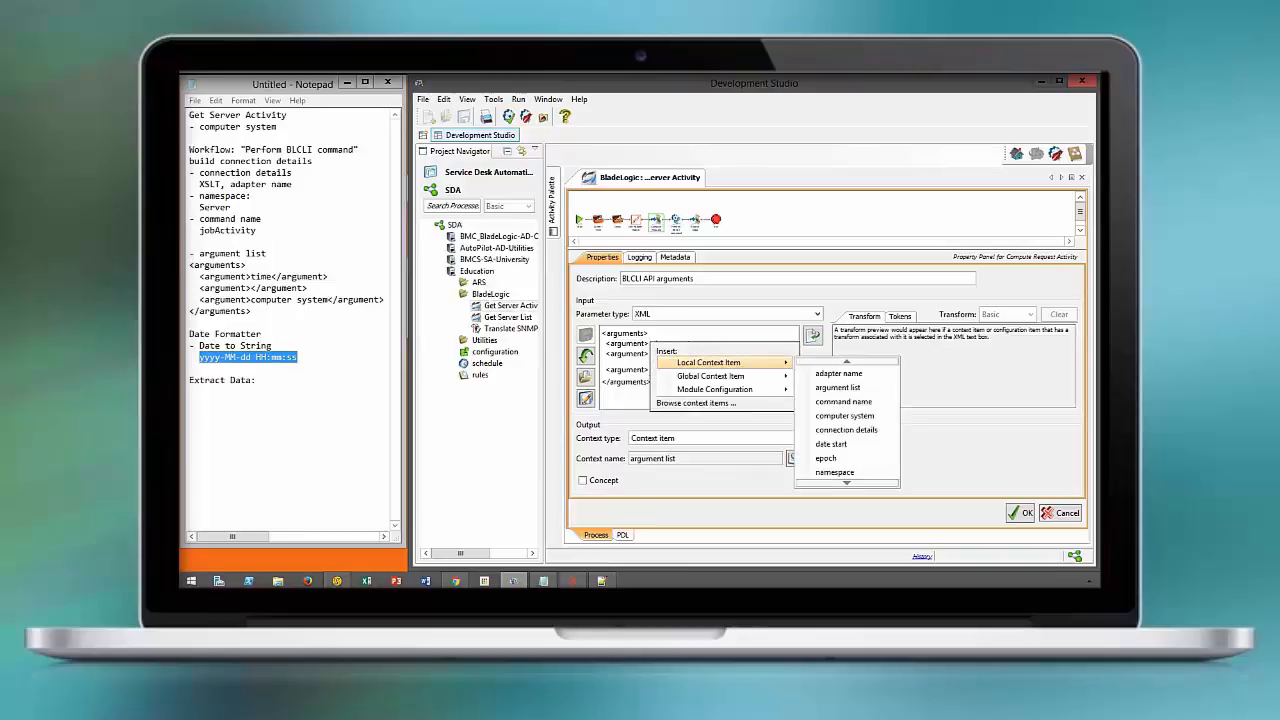
mouse_move(740, 362)
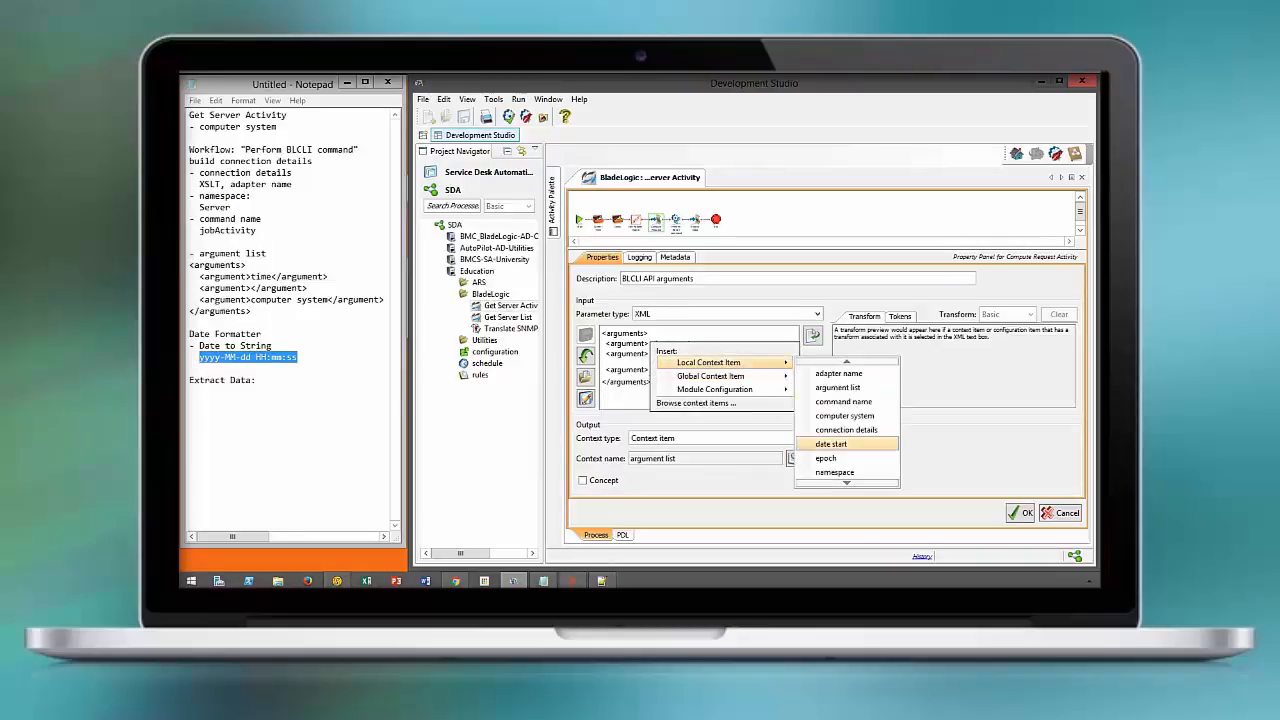
click(848, 444)
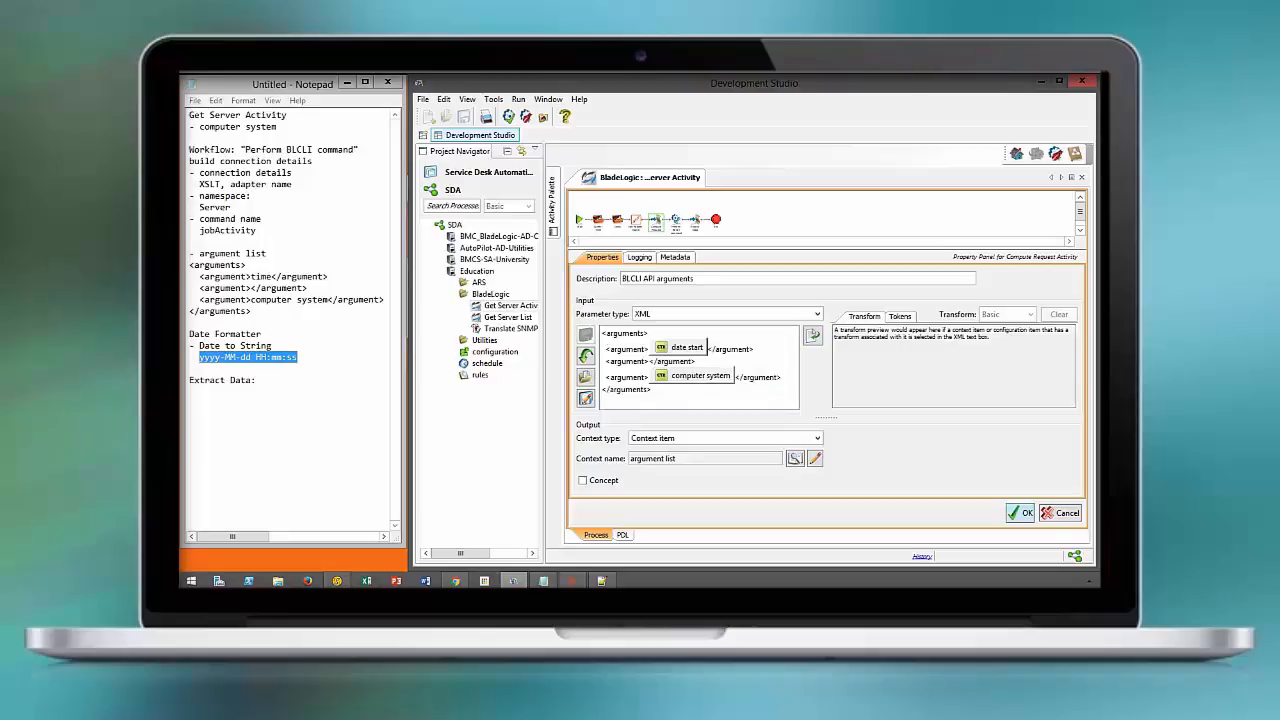
click(1020, 513)
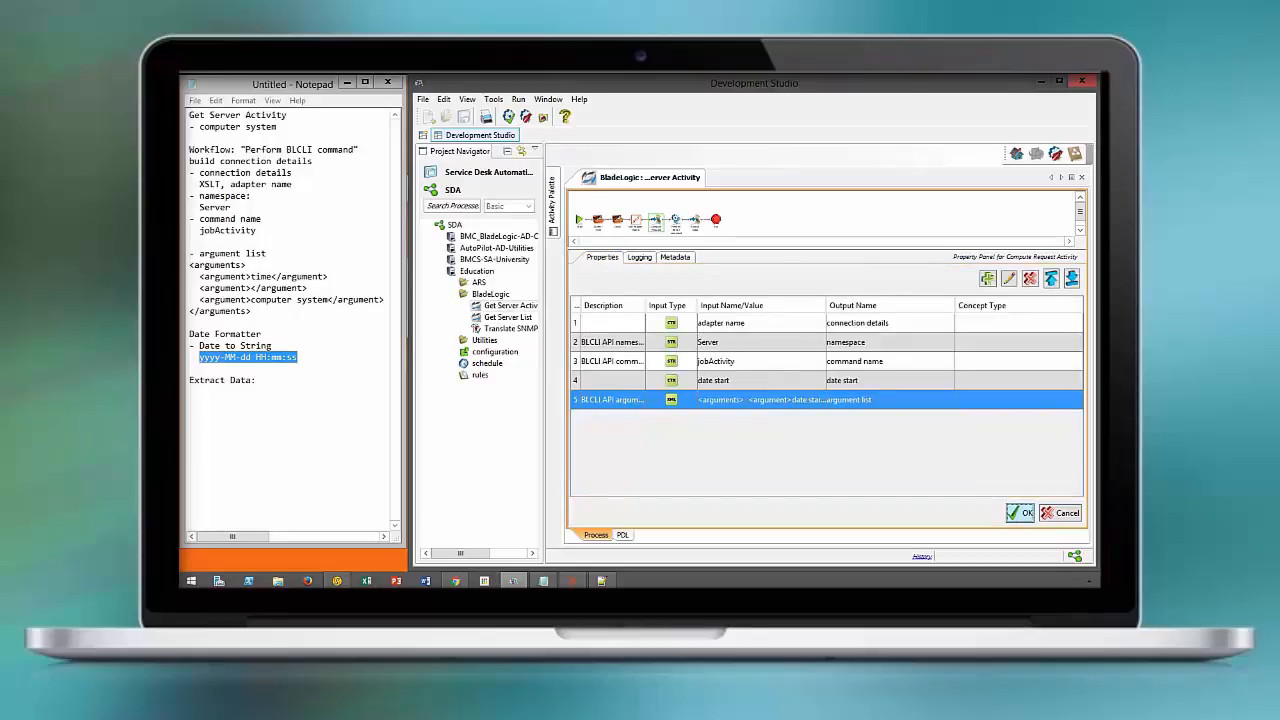
Apply and save the Compute Request changes, and clear the existing transform on Extract Data's result parameter
click(1020, 513)
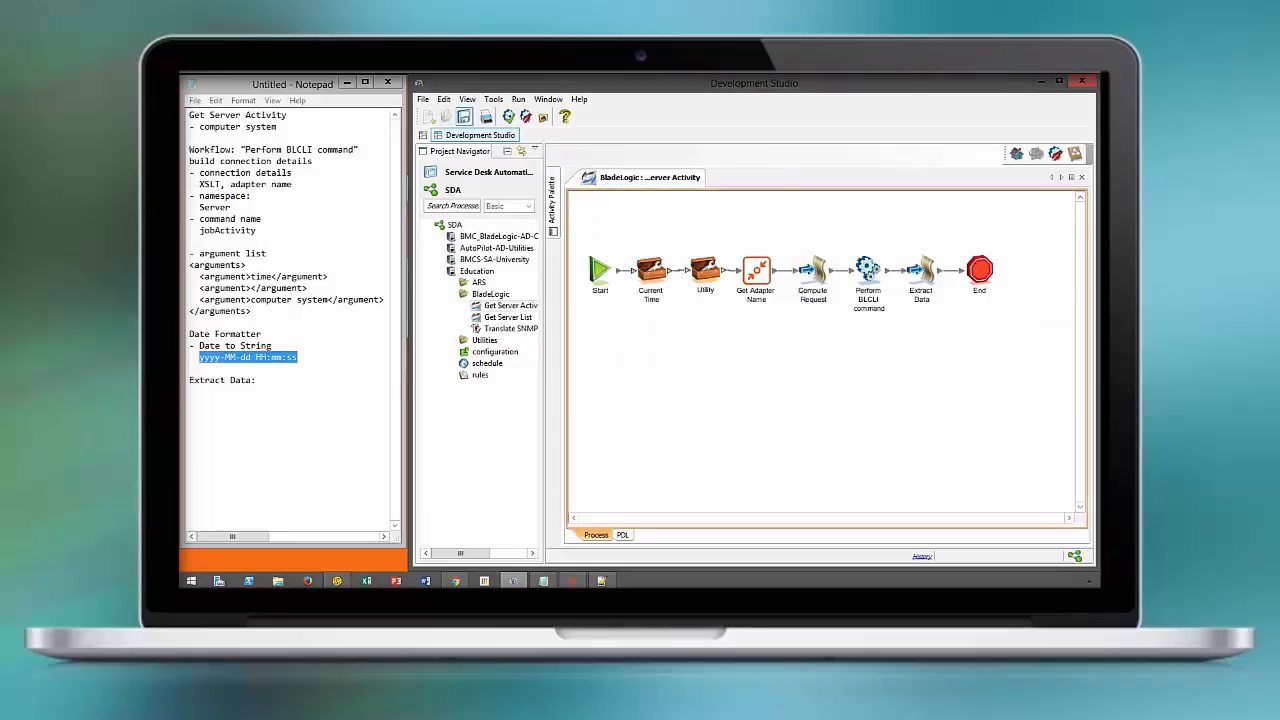
click(464, 117)
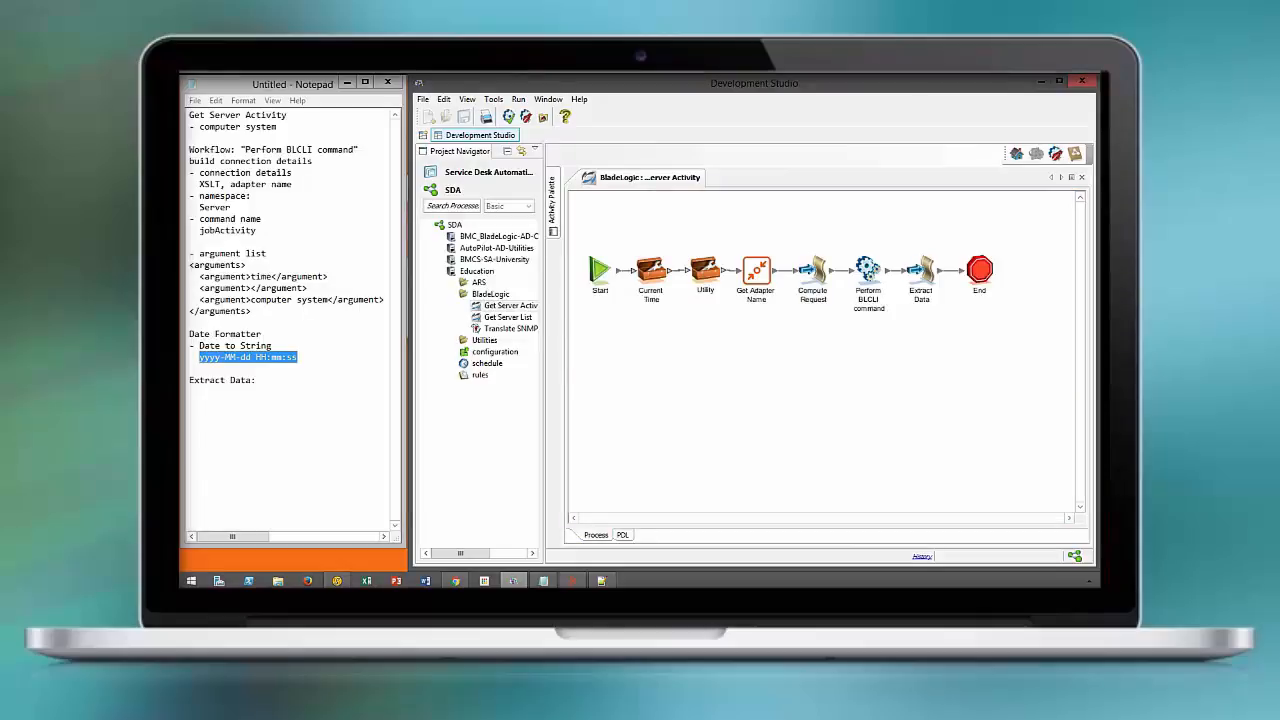
double_click(921, 271)
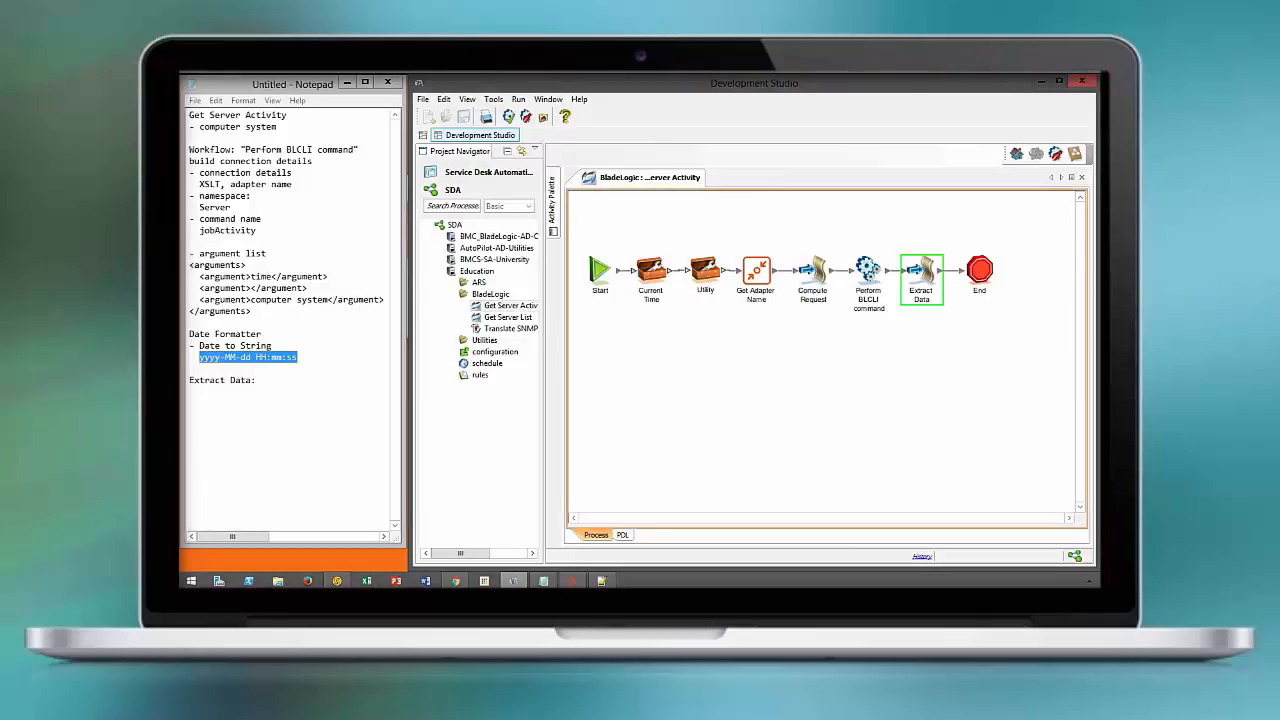
double_click(868, 323)
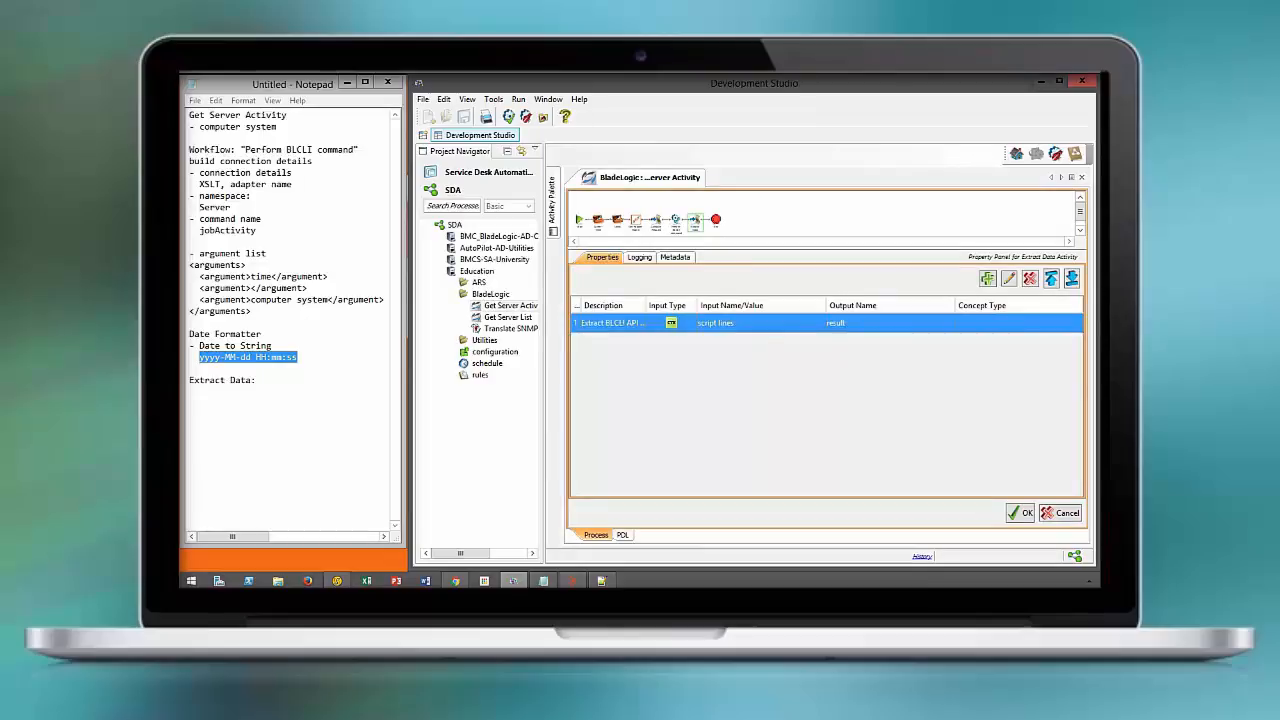
click(1059, 314)
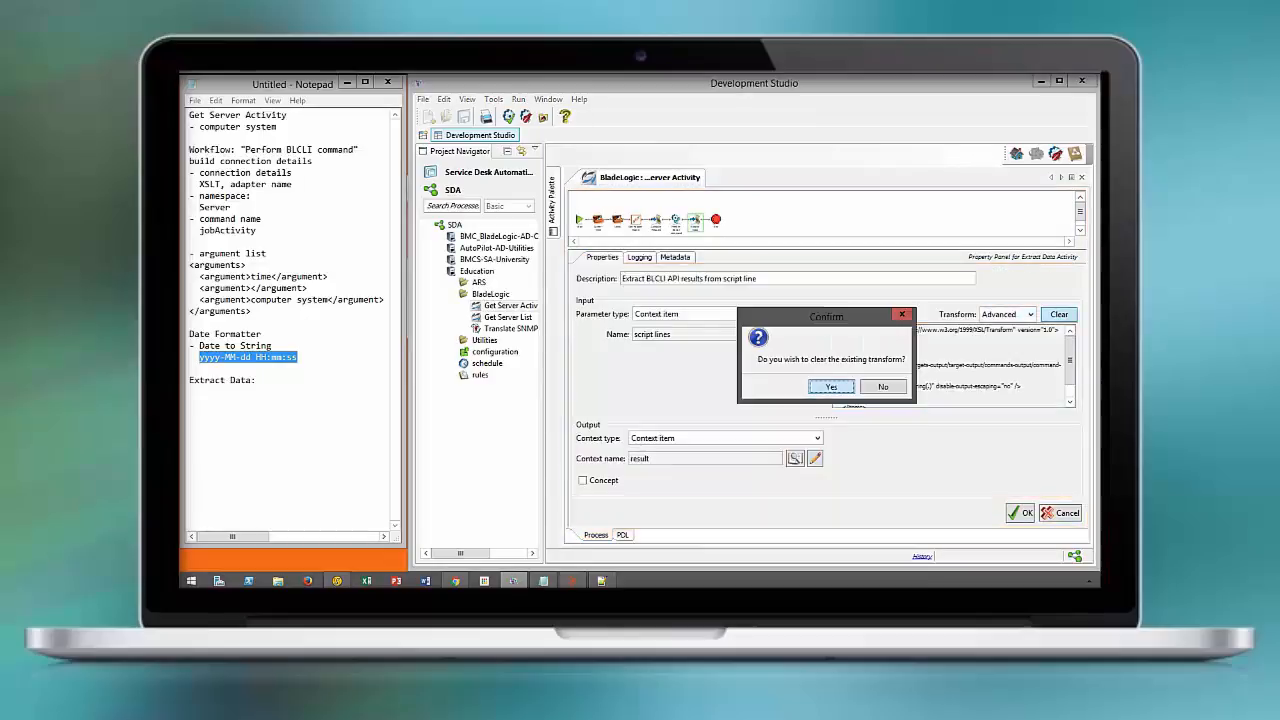
click(831, 387)
Set up an advanced XSLT transformation with the Job List - RAW sample source and the BSA template that outputs jobs XML
click(1007, 314)
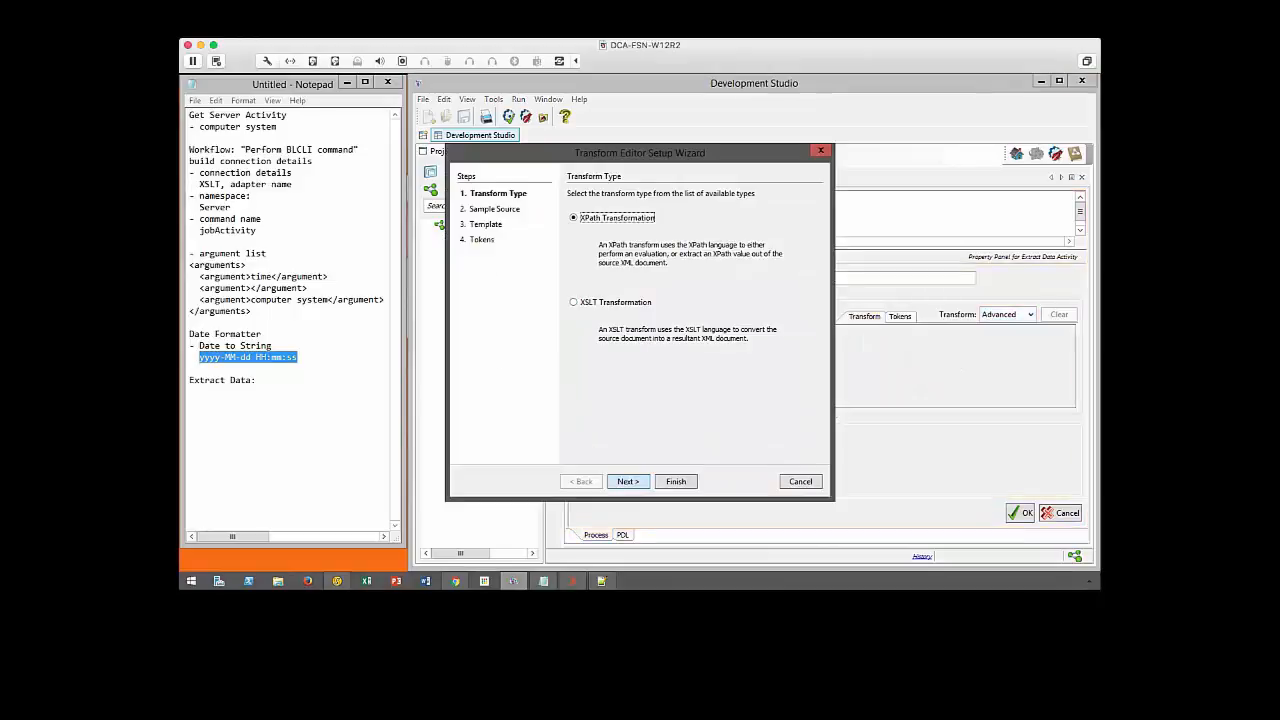
click(573, 302)
click(628, 482)
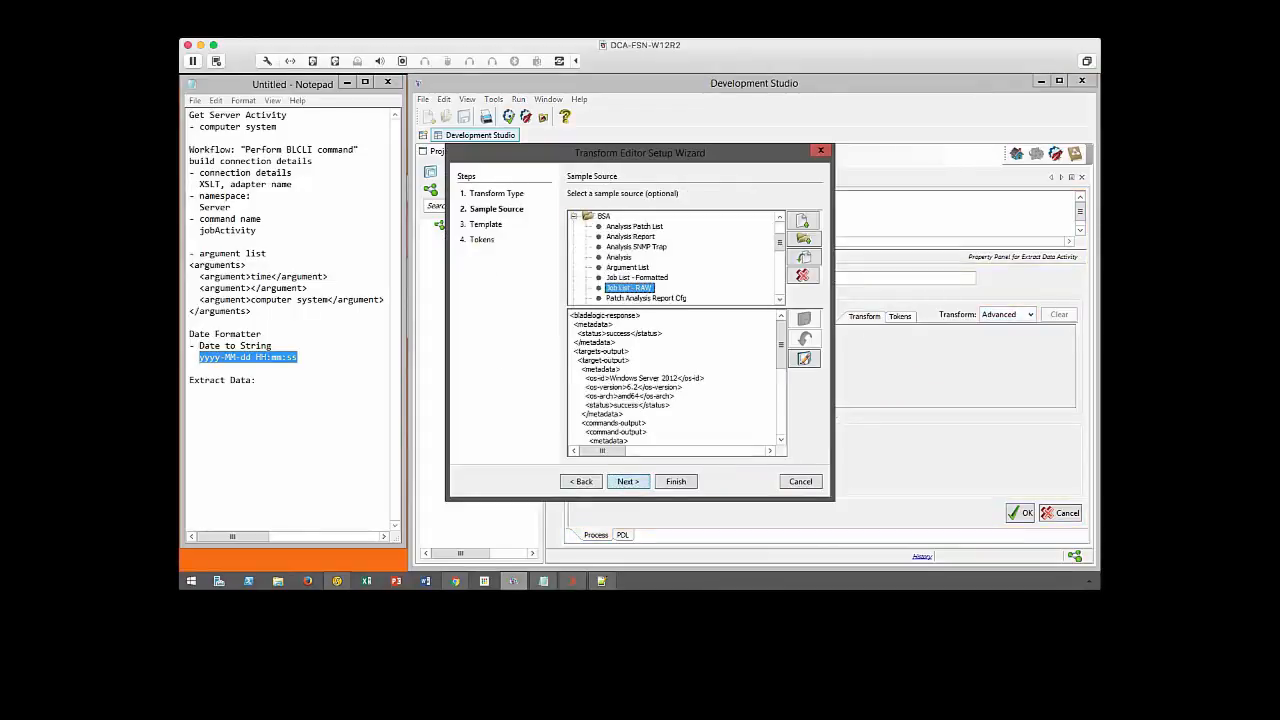
click(628, 482)
click(574, 288)
click(645, 301)
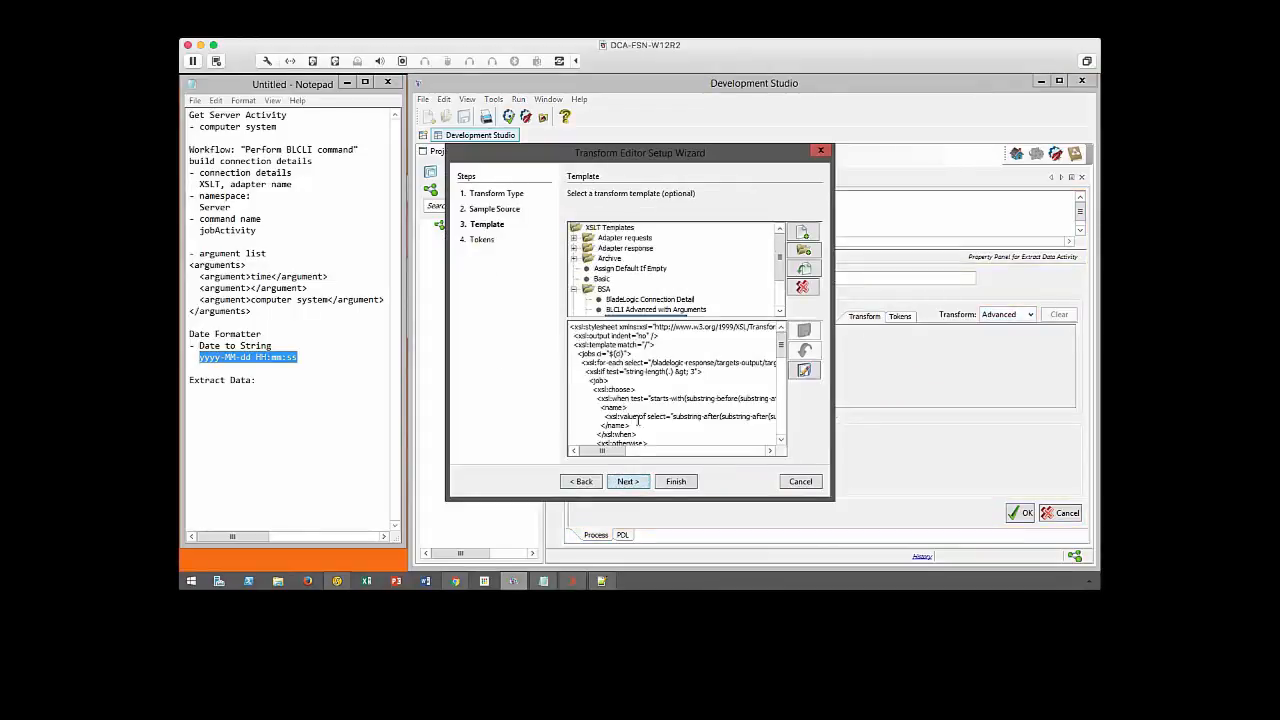
click(628, 482)
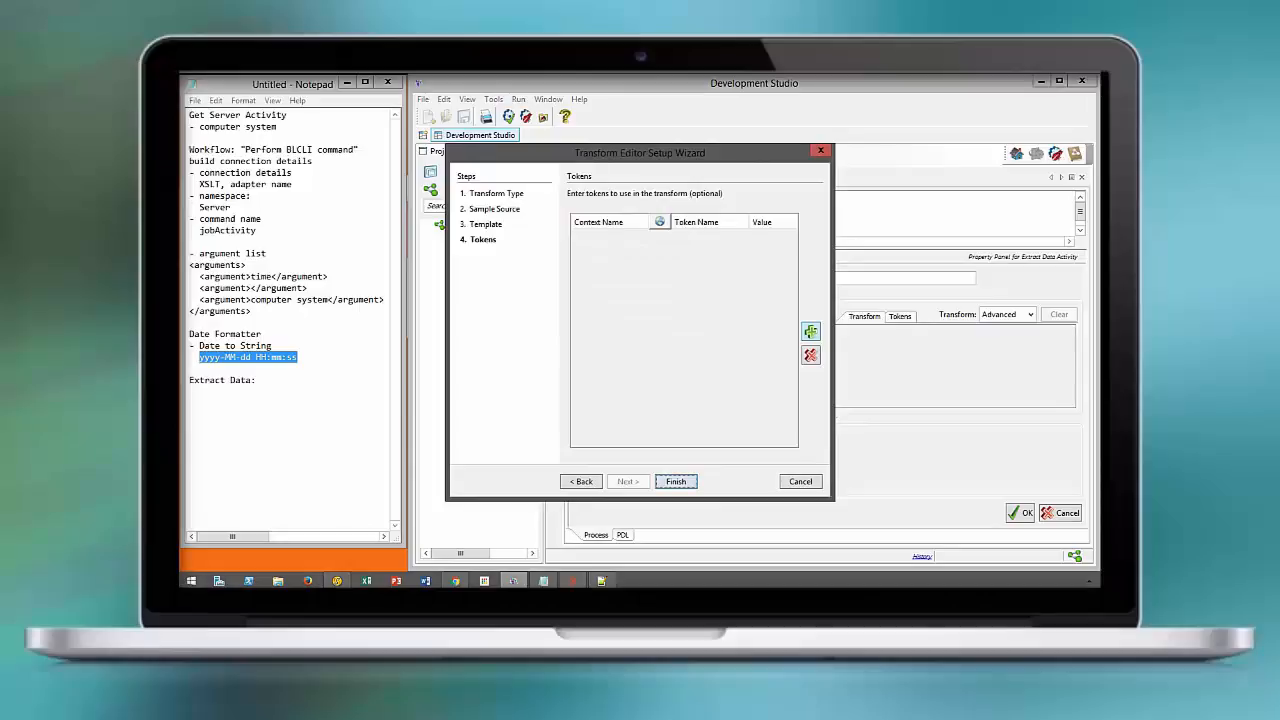
Add a token to the transform for the local context item computer system, name it "computer system", and finish the setup wizard
click(811, 331)
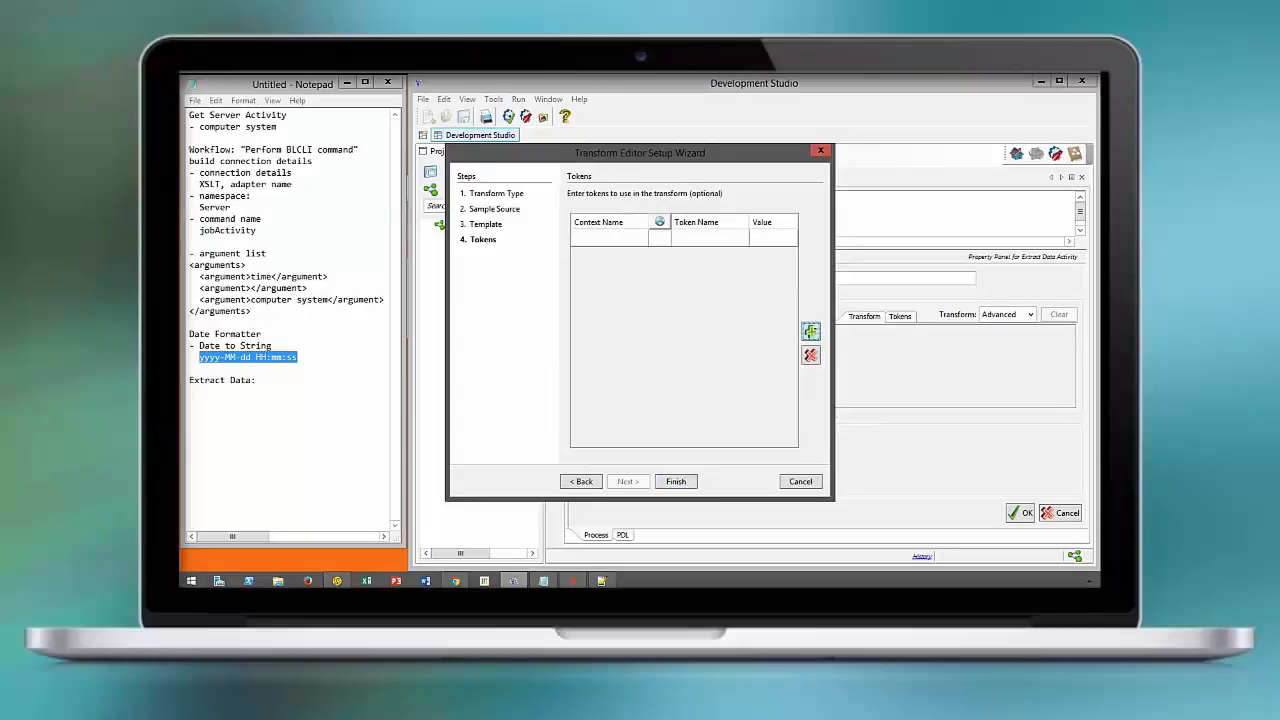
click(611, 238)
click(660, 222)
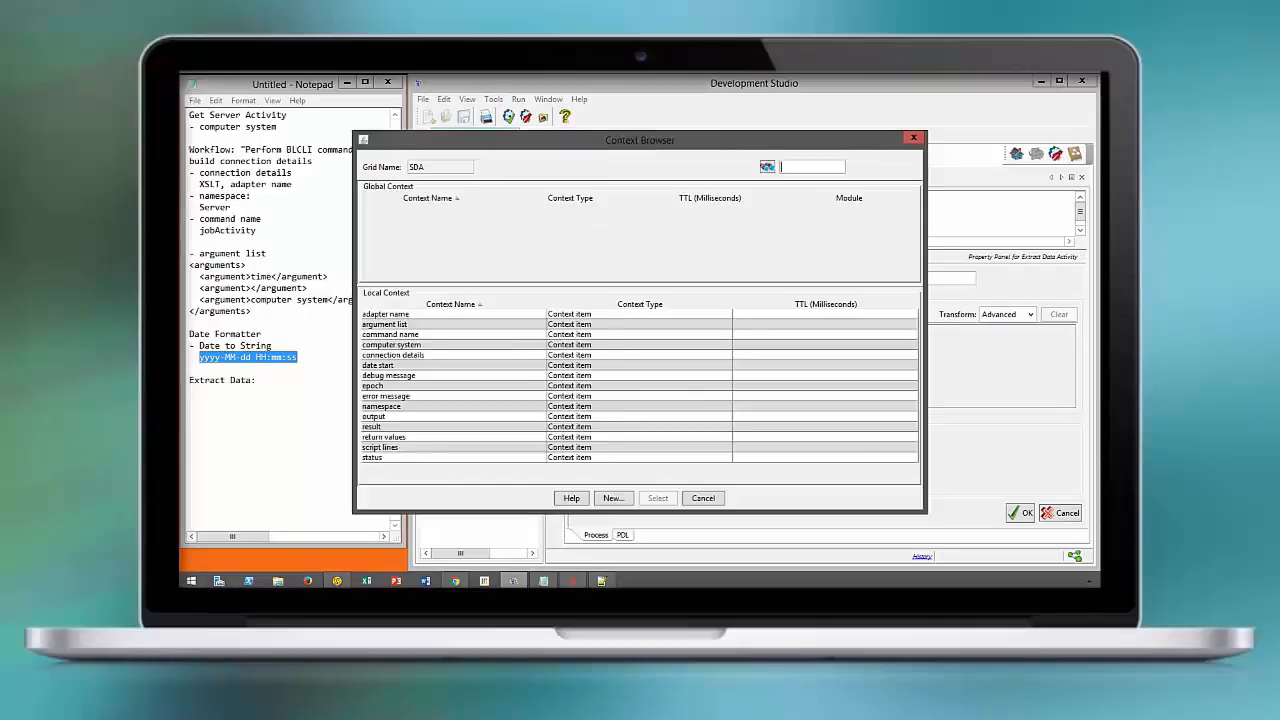
click(392, 345)
click(658, 498)
double_click(706, 238)
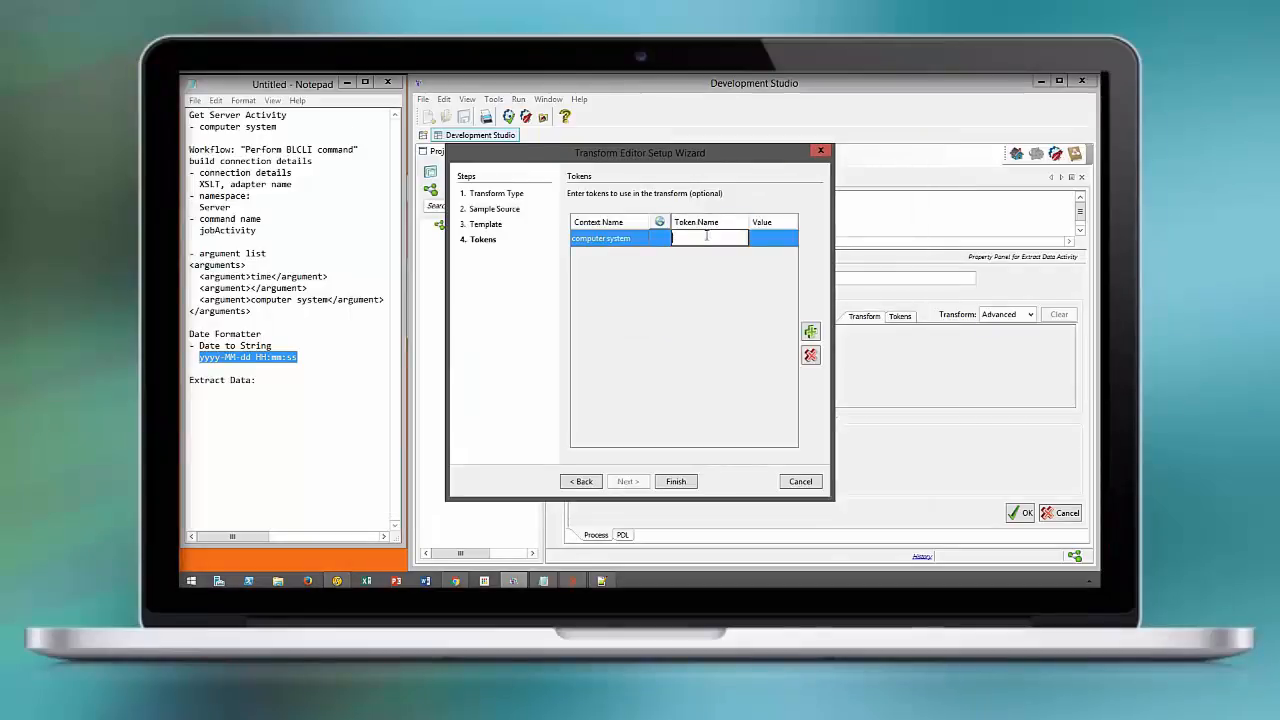
text(computersyst)
text(em)
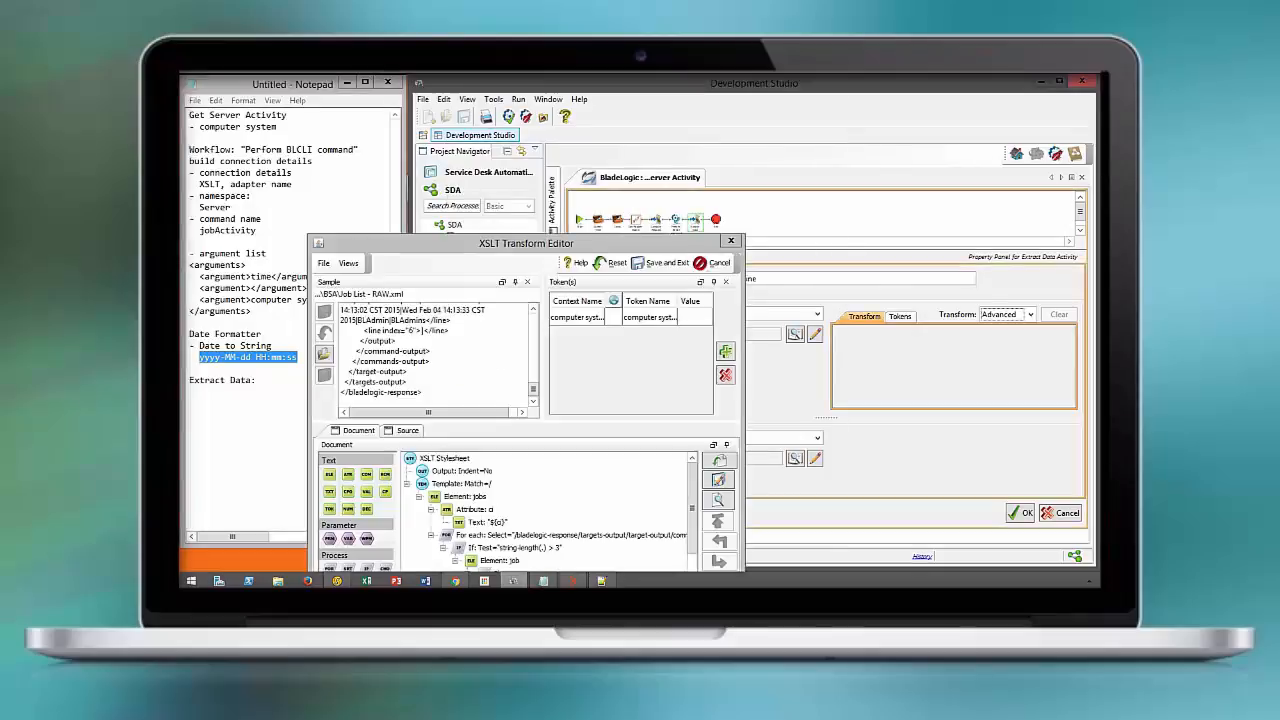
Replace the text of the jobs element's ci attribute with the computer system token and apply the change
drag(547, 243, 518, 94)
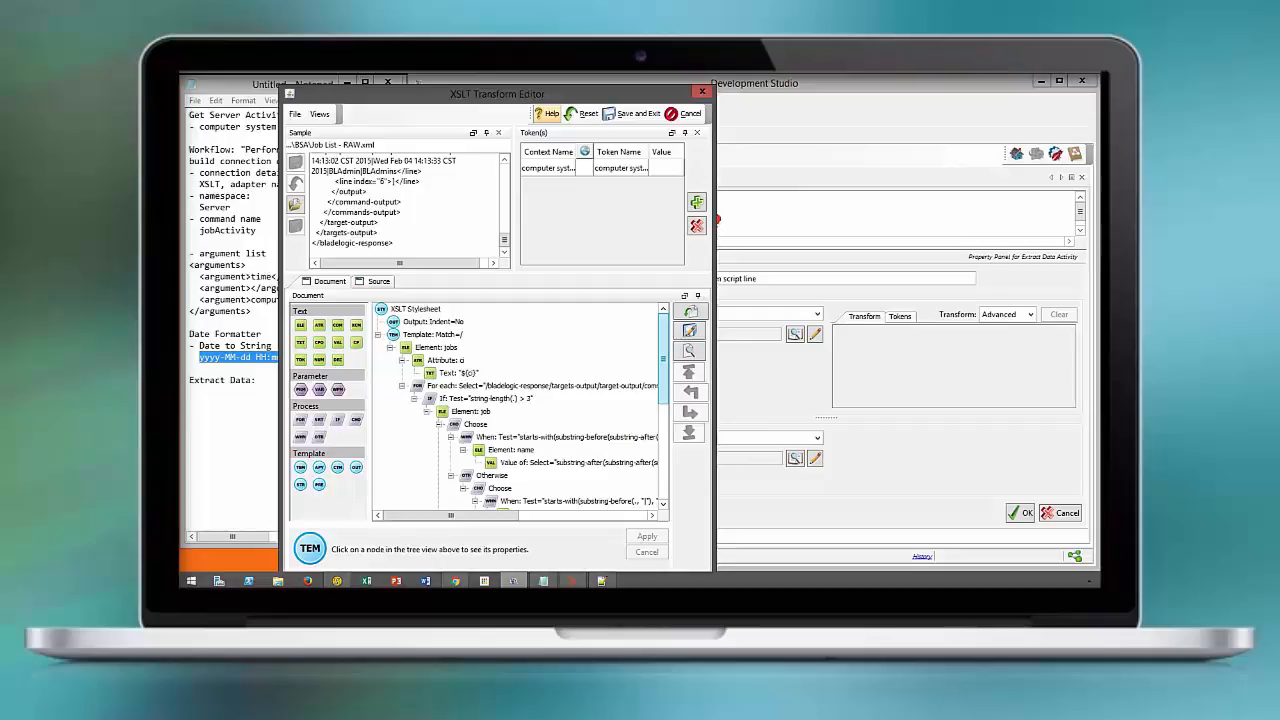
click(459, 373)
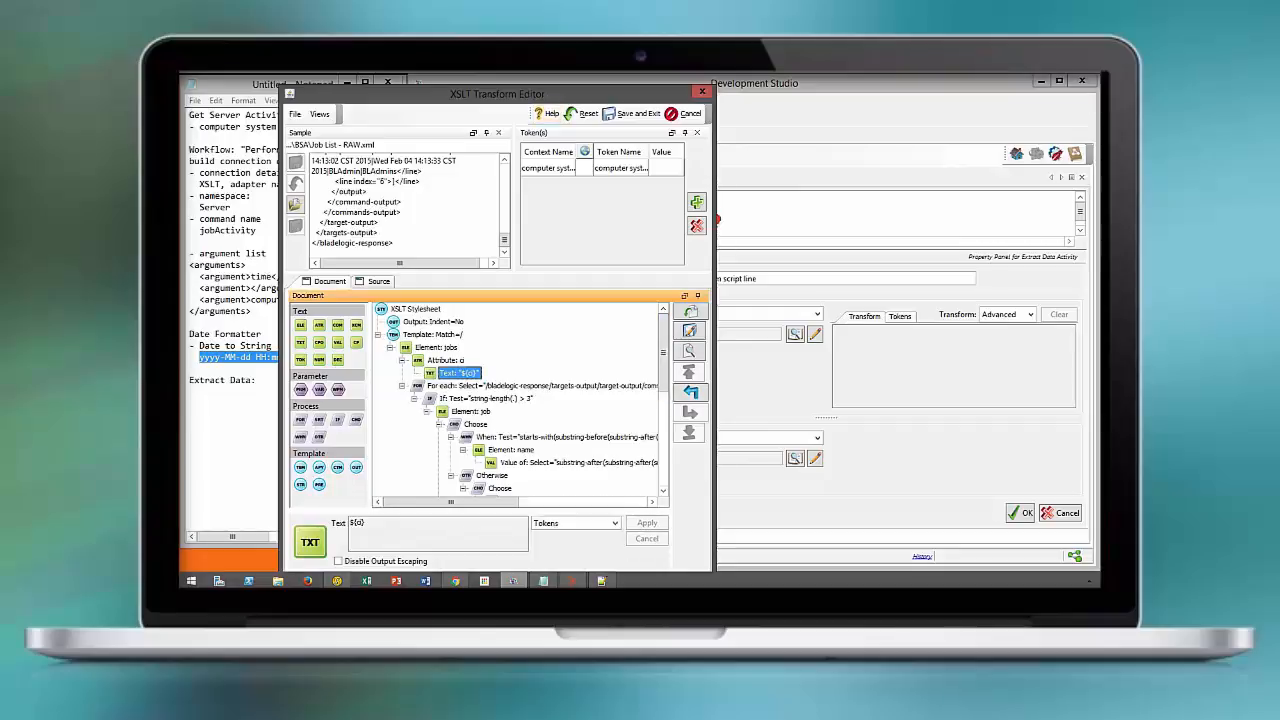
double_click(356, 522)
key(BackSpace)
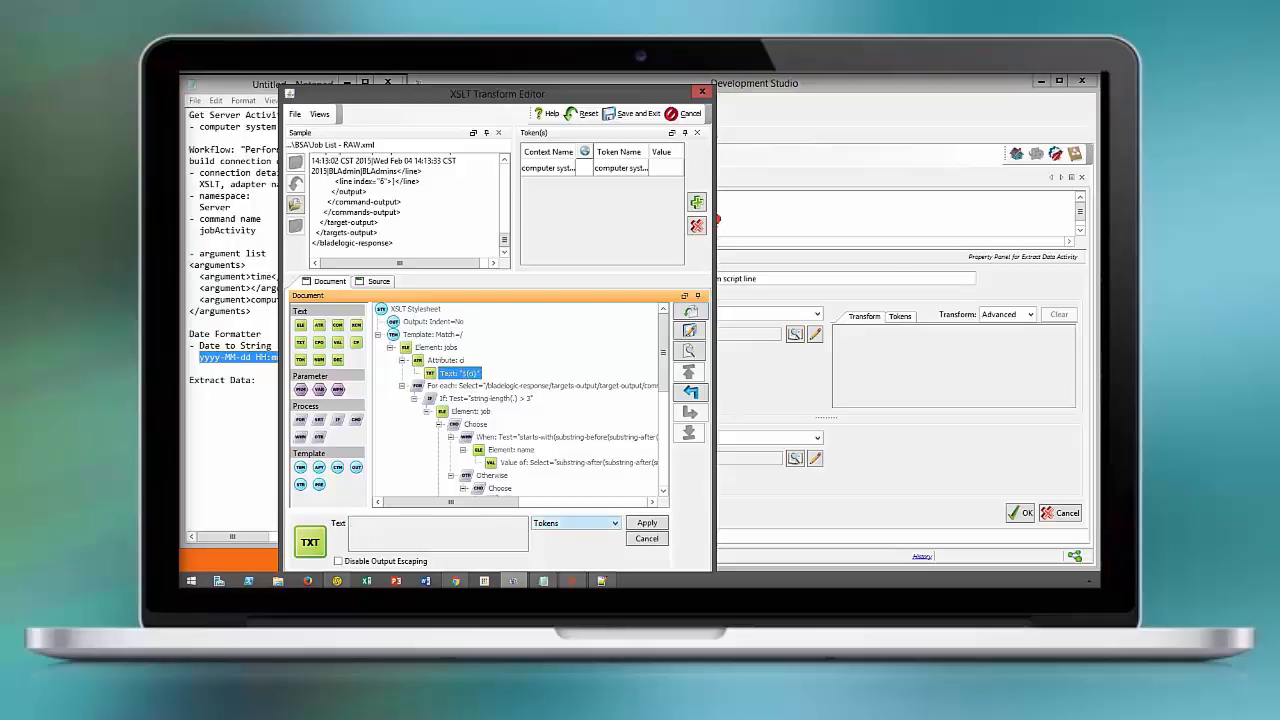
click(576, 523)
click(562, 548)
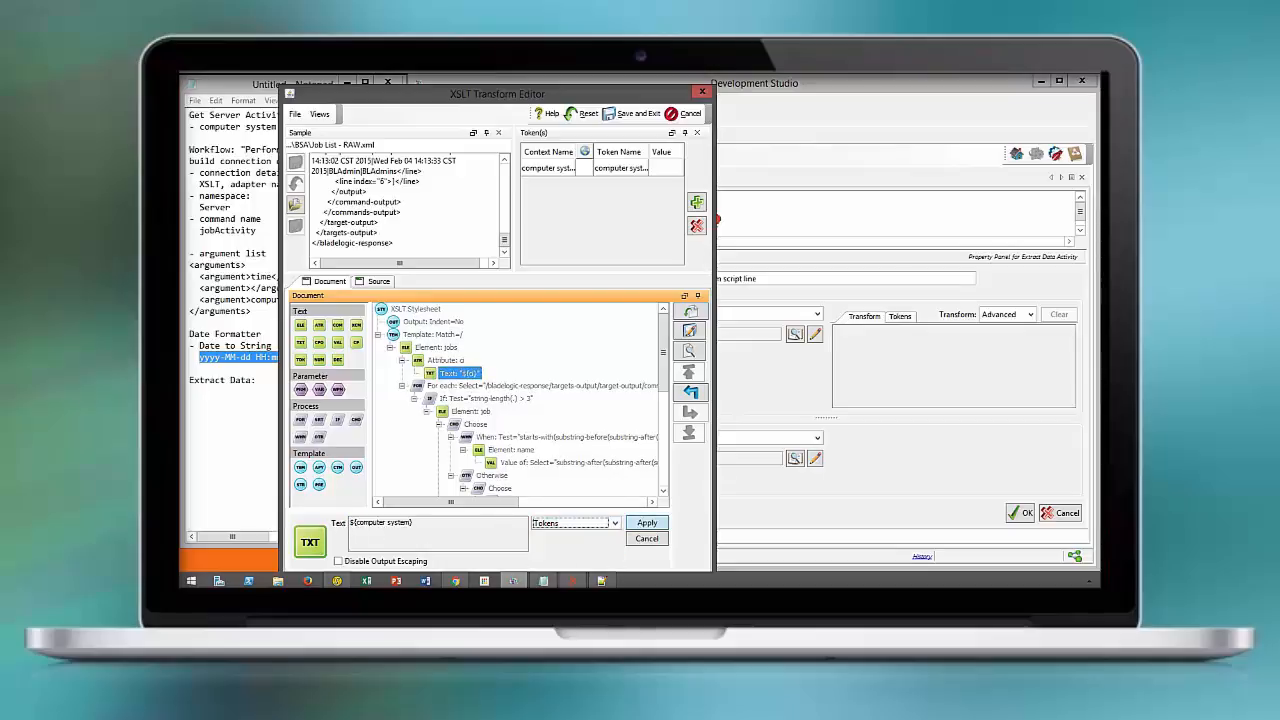
click(647, 523)
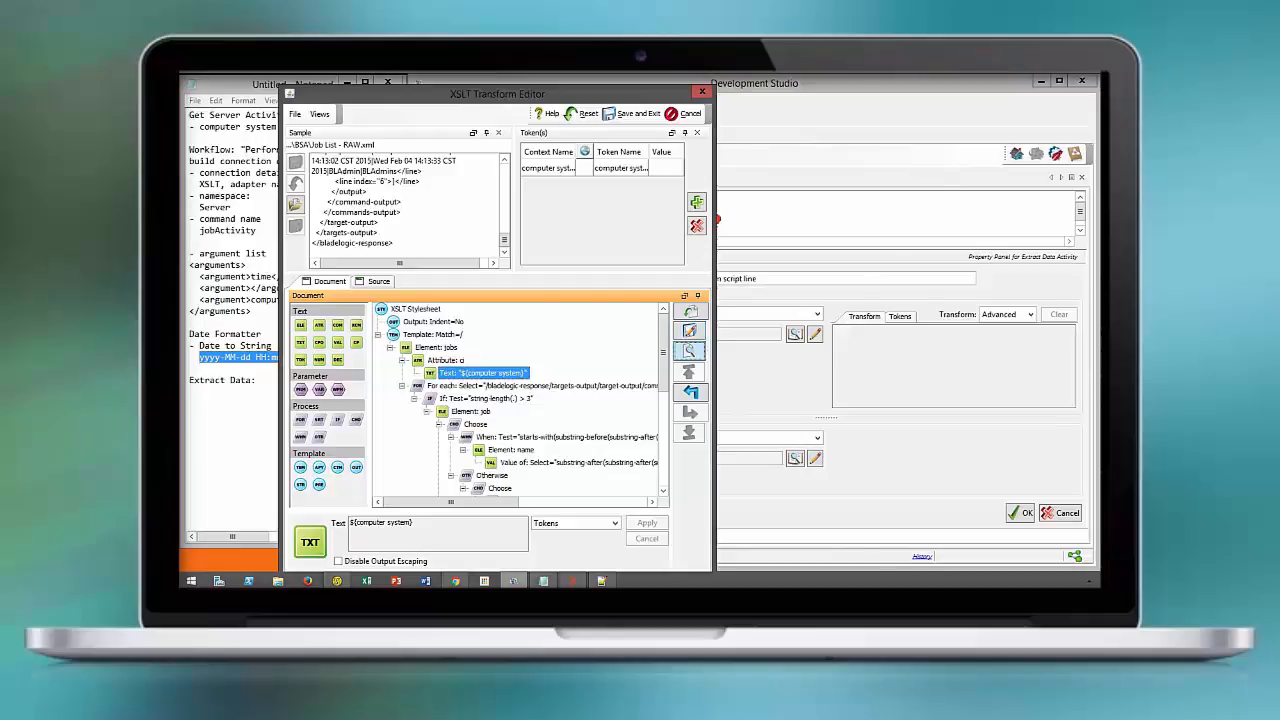
Preview the transform output with the computer system token's value set to server.domain.local
click(688, 350)
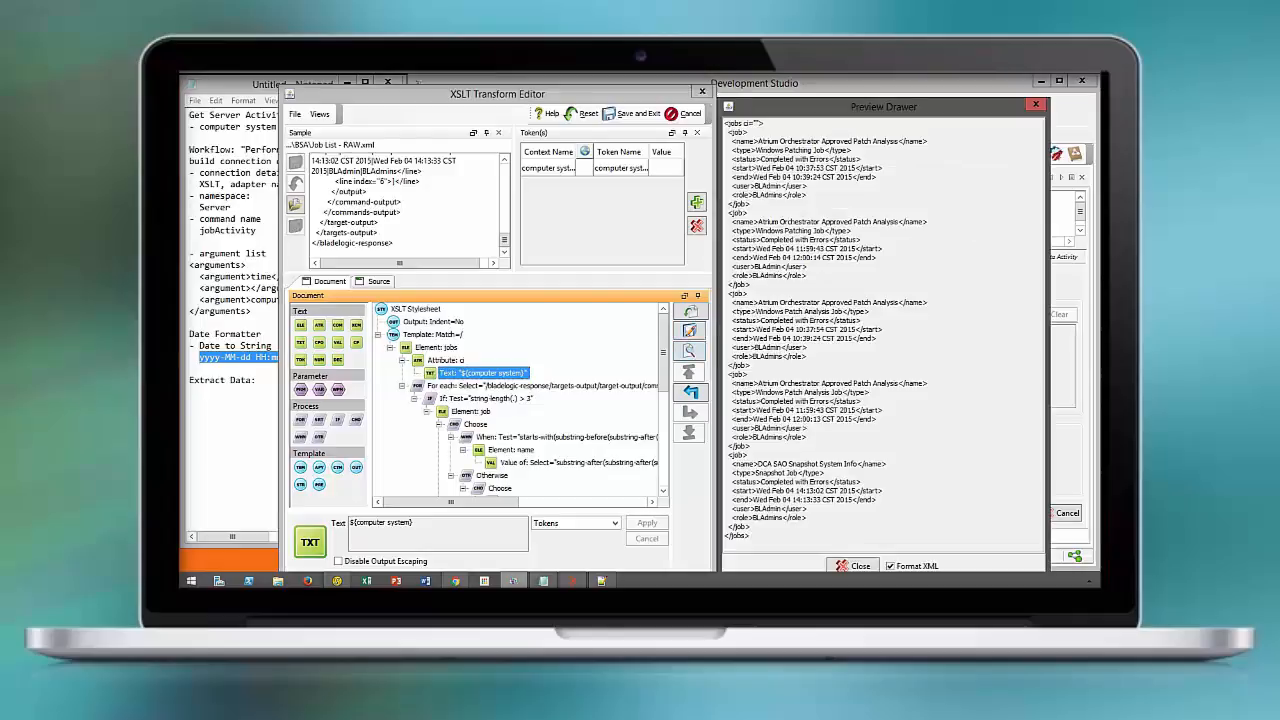
click(664, 169)
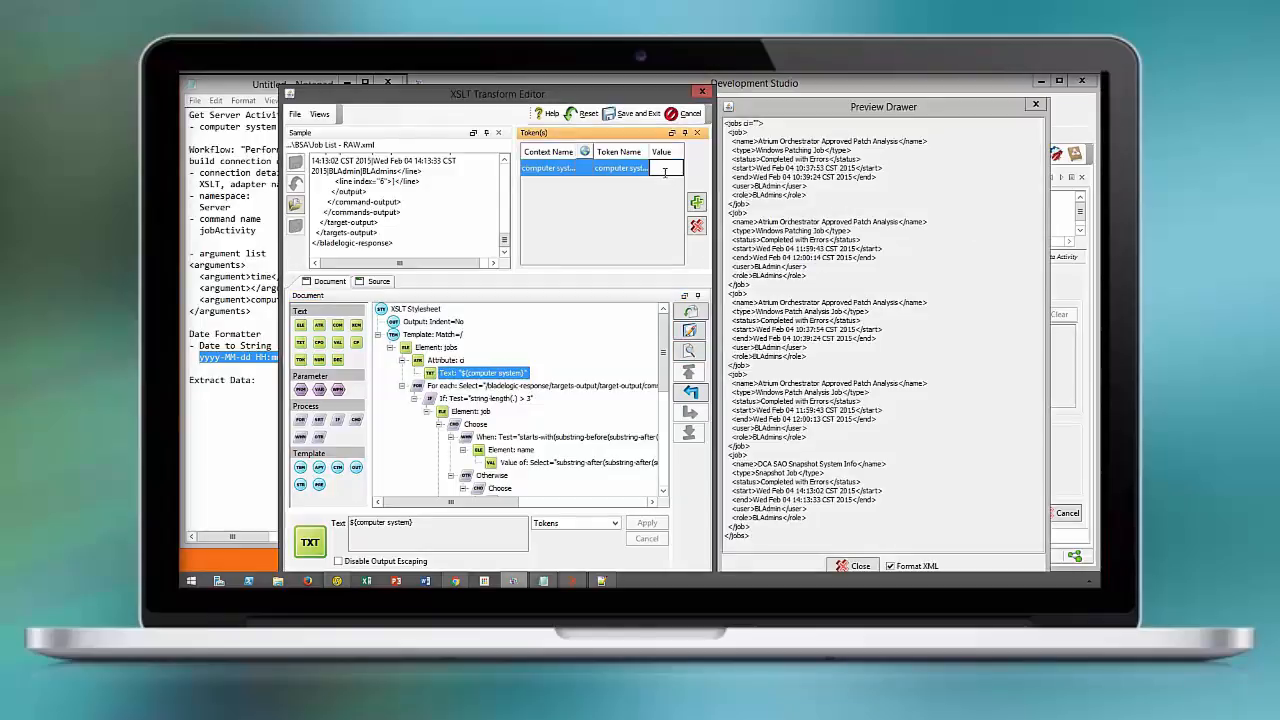
text(server.d...domain.com)
key(Return)
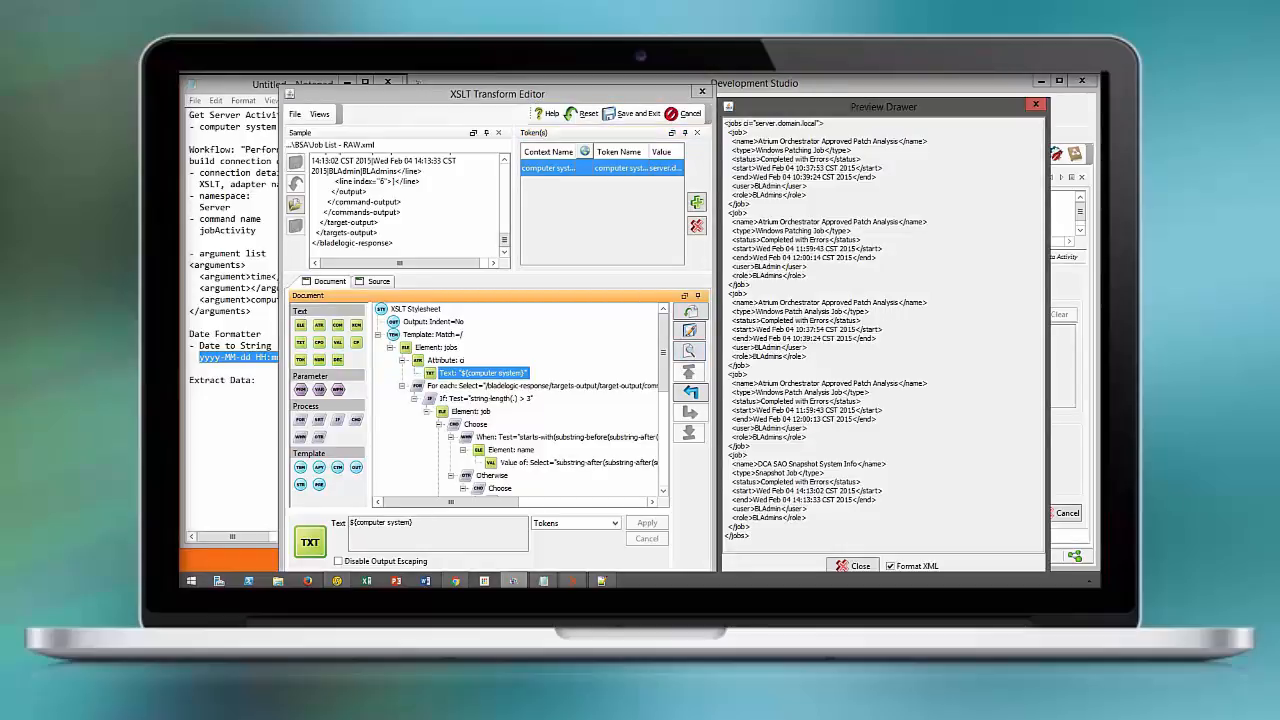
Save the XSLT transform, apply it to the Extract Data activity, and save the workflow
key(ctrl+a)
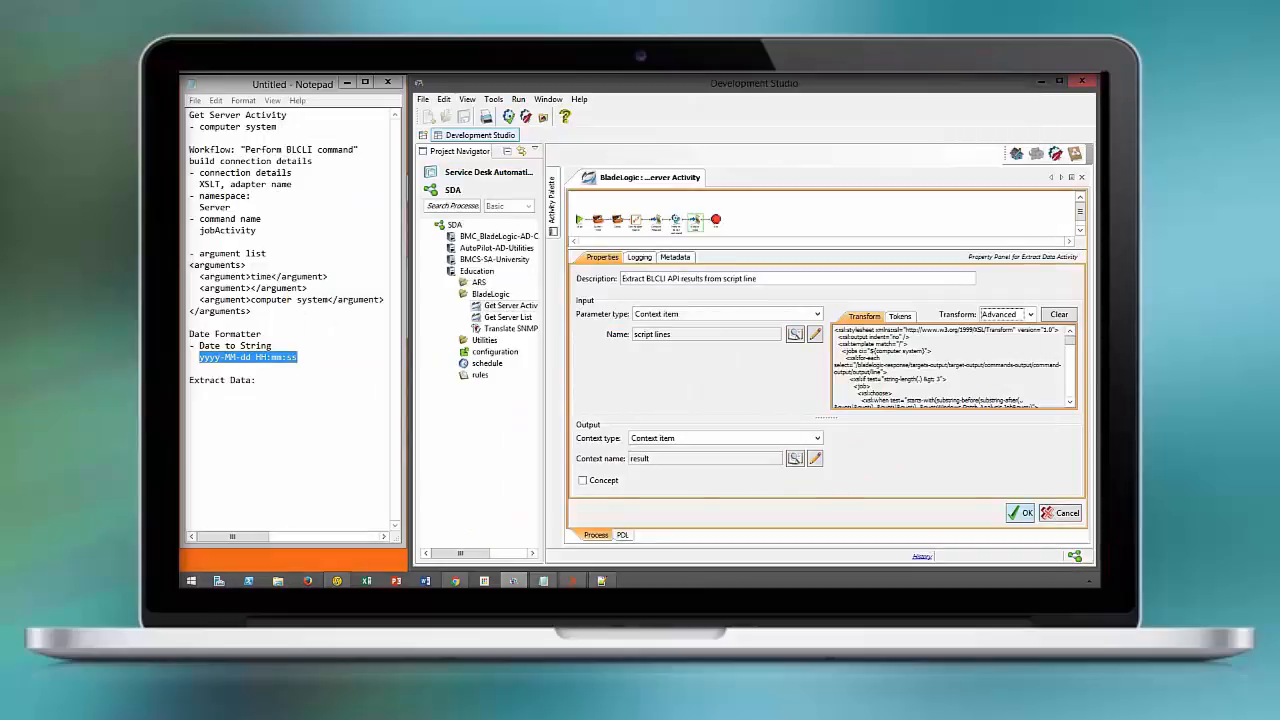
click(1020, 513)
click(1020, 513)
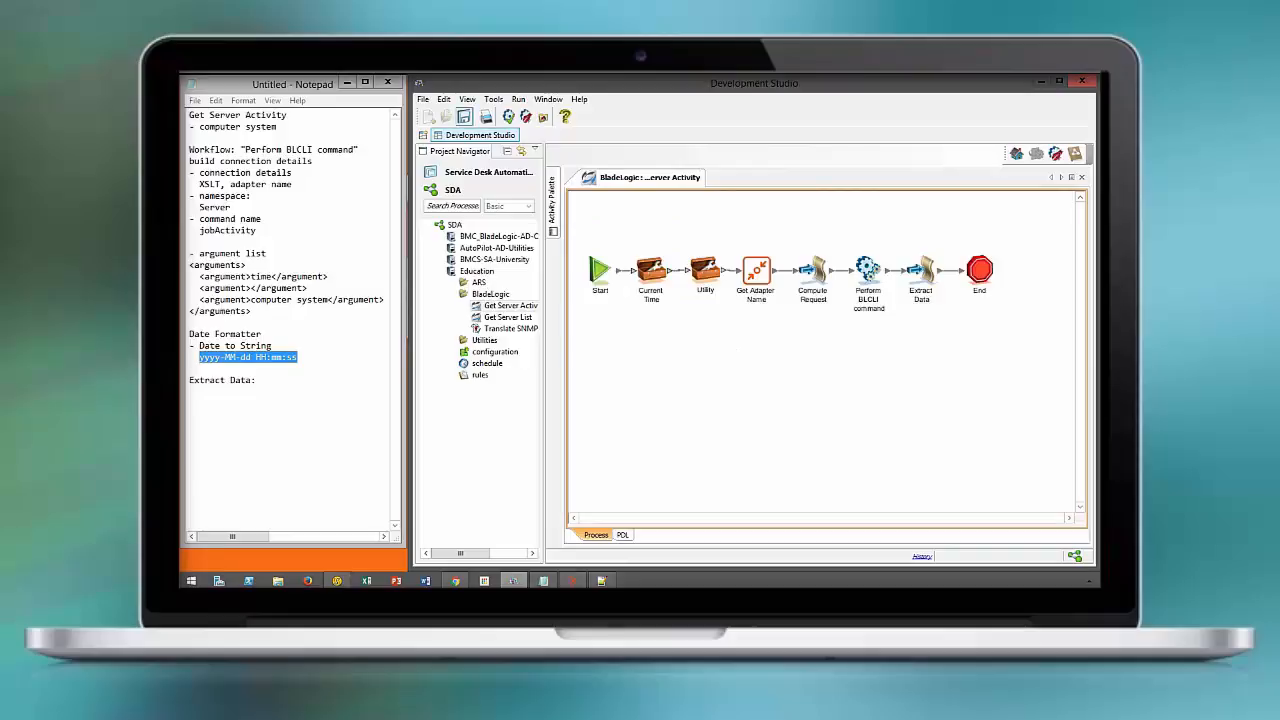
click(464, 117)
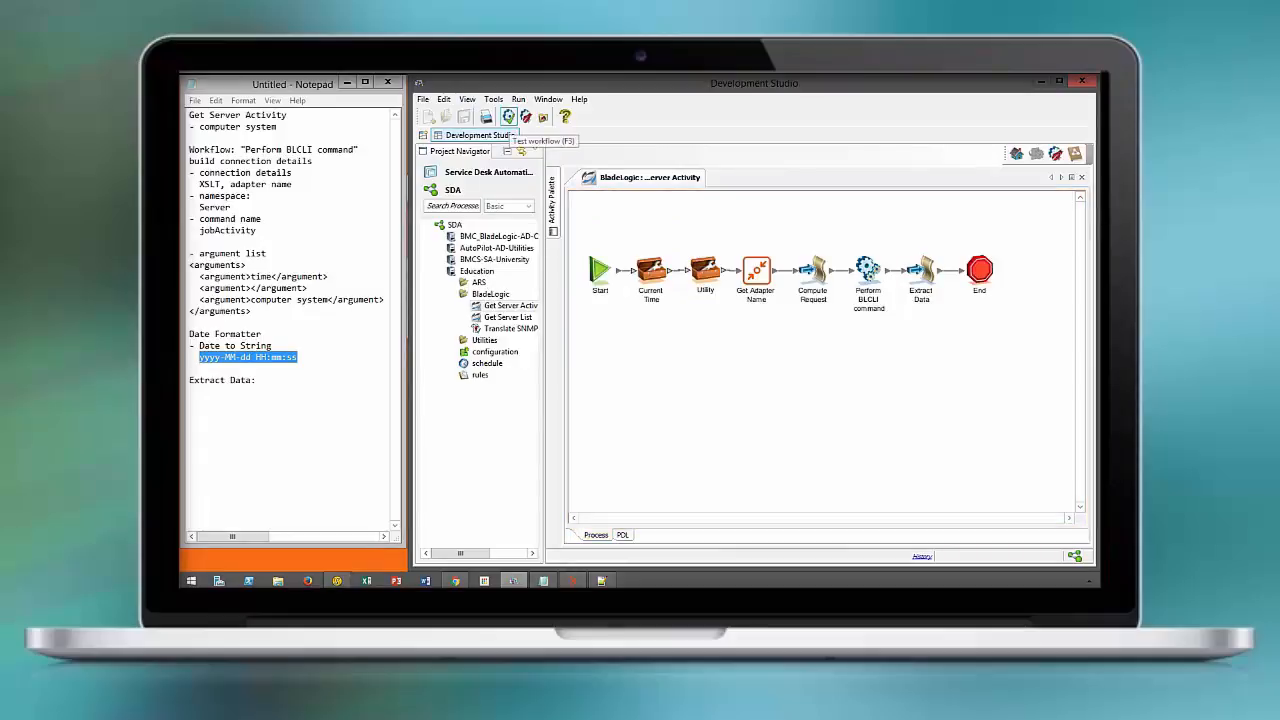
Test the workflow as if triggered by a rule, schedule, or SOAP, with computer system set to dca-hvm-son.shytwr.net
click(508, 117)
click(833, 402)
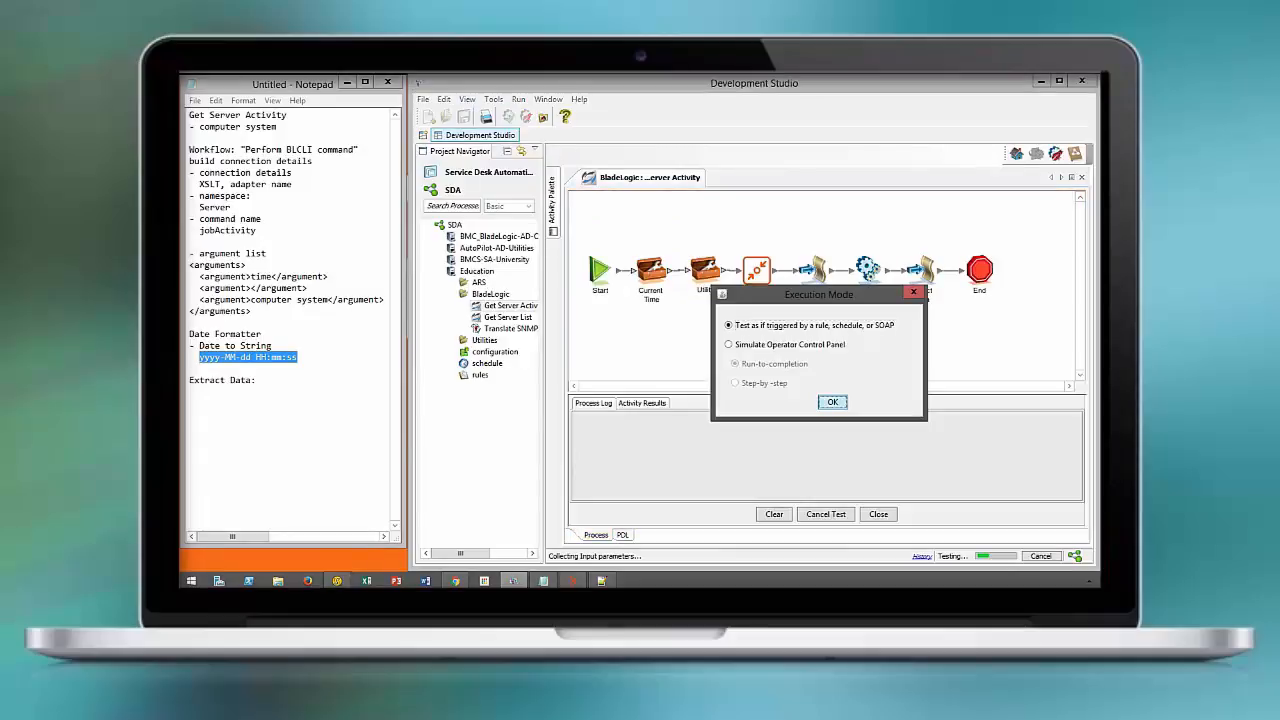
click(836, 285)
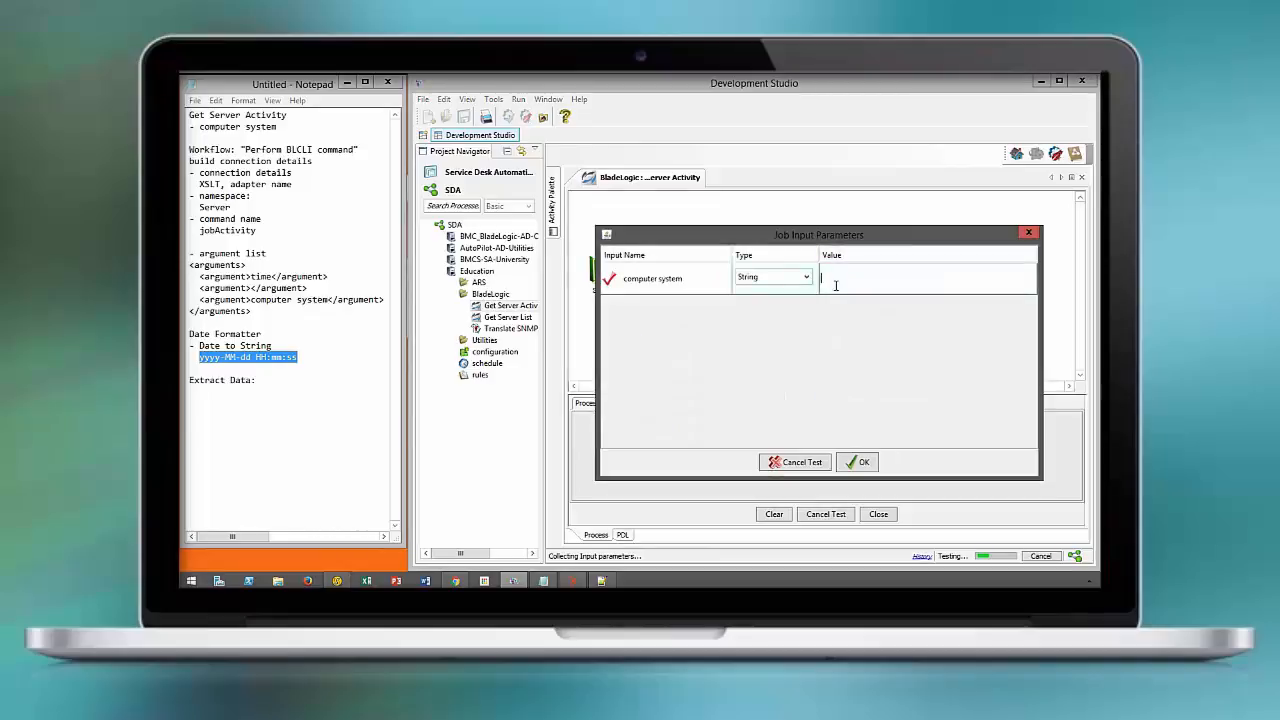
text(dca-hvm-son.shy)
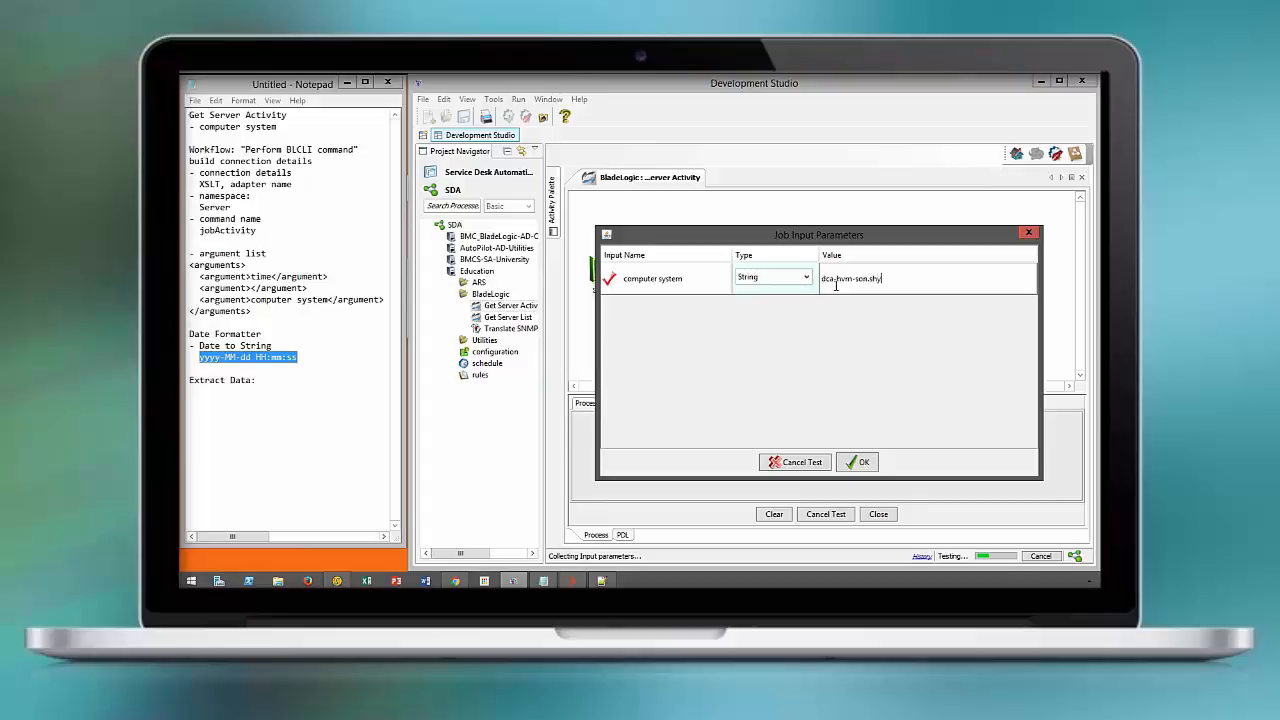
text(twr.net)
key(Return)
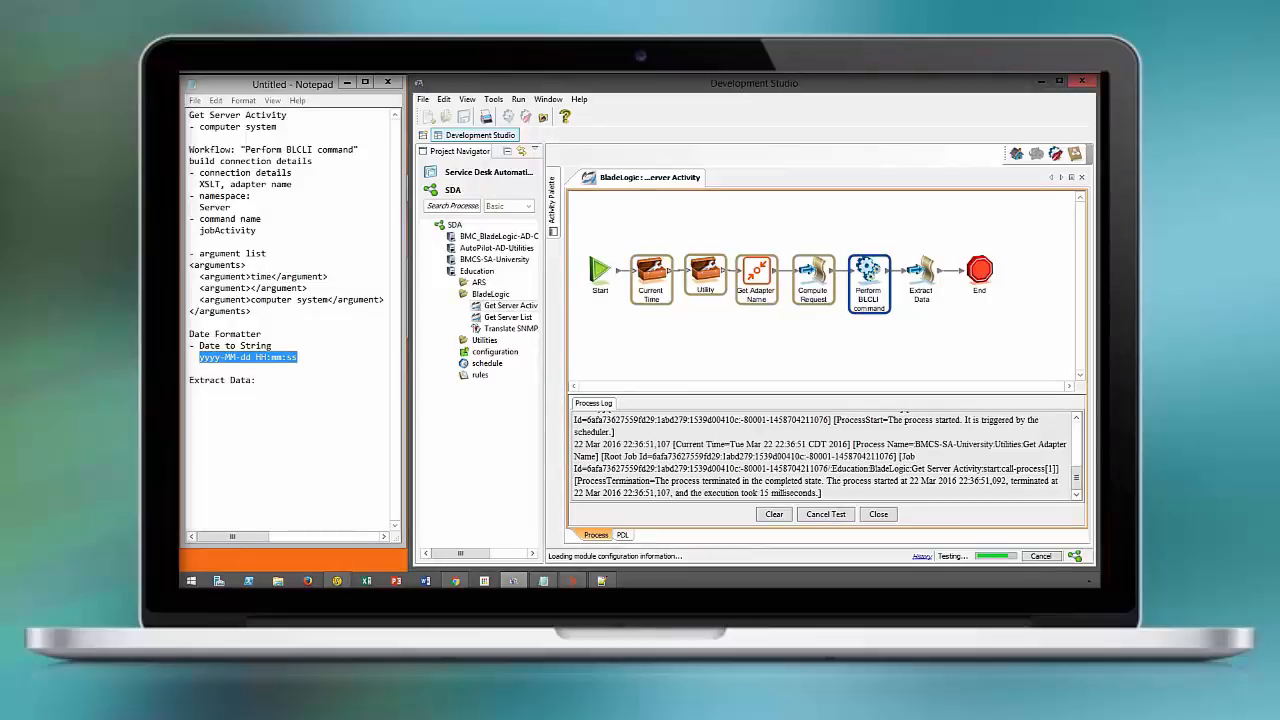
Open the test's result context value and copy its full jobs XML
double_click(880, 447)
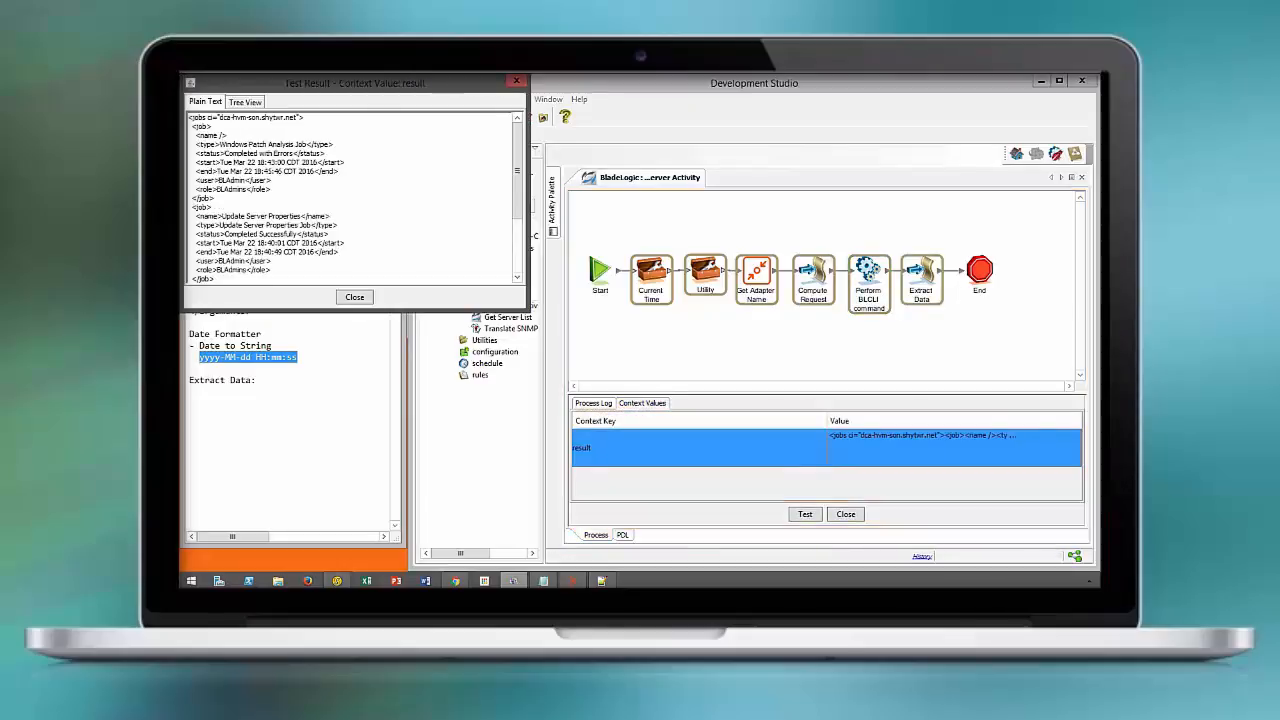
key(ctrl+a)
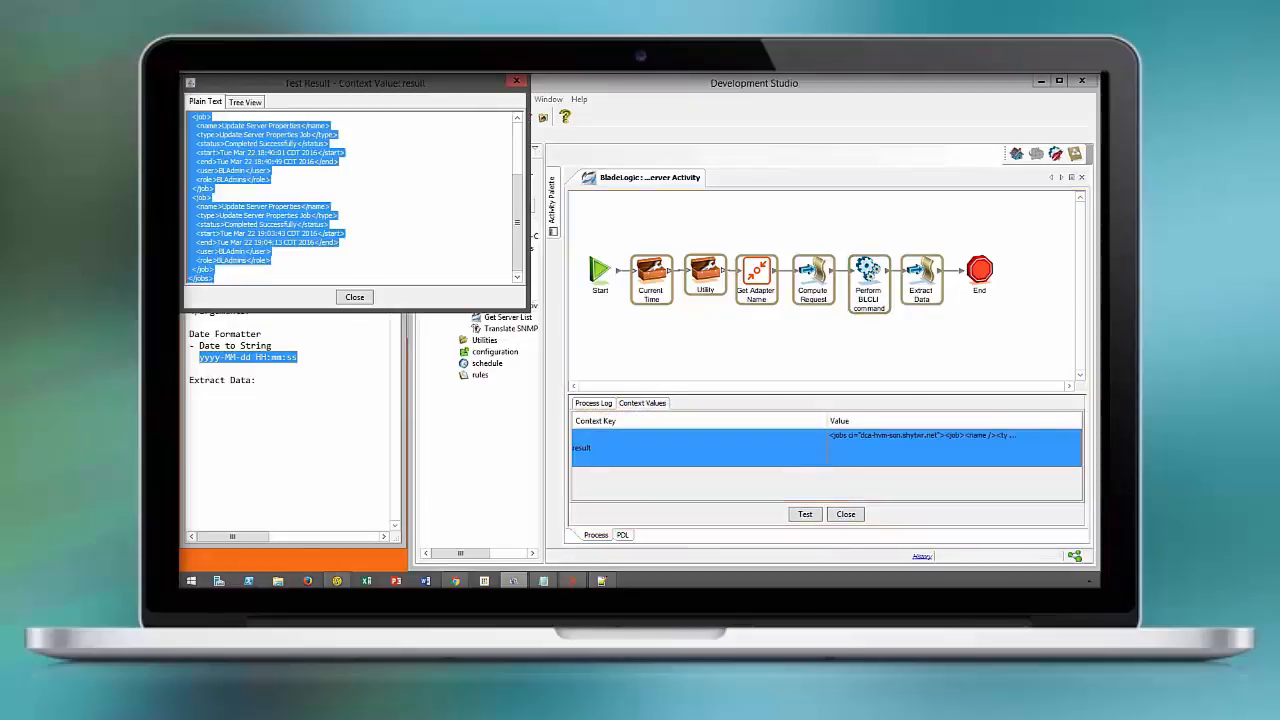
click(354, 297)
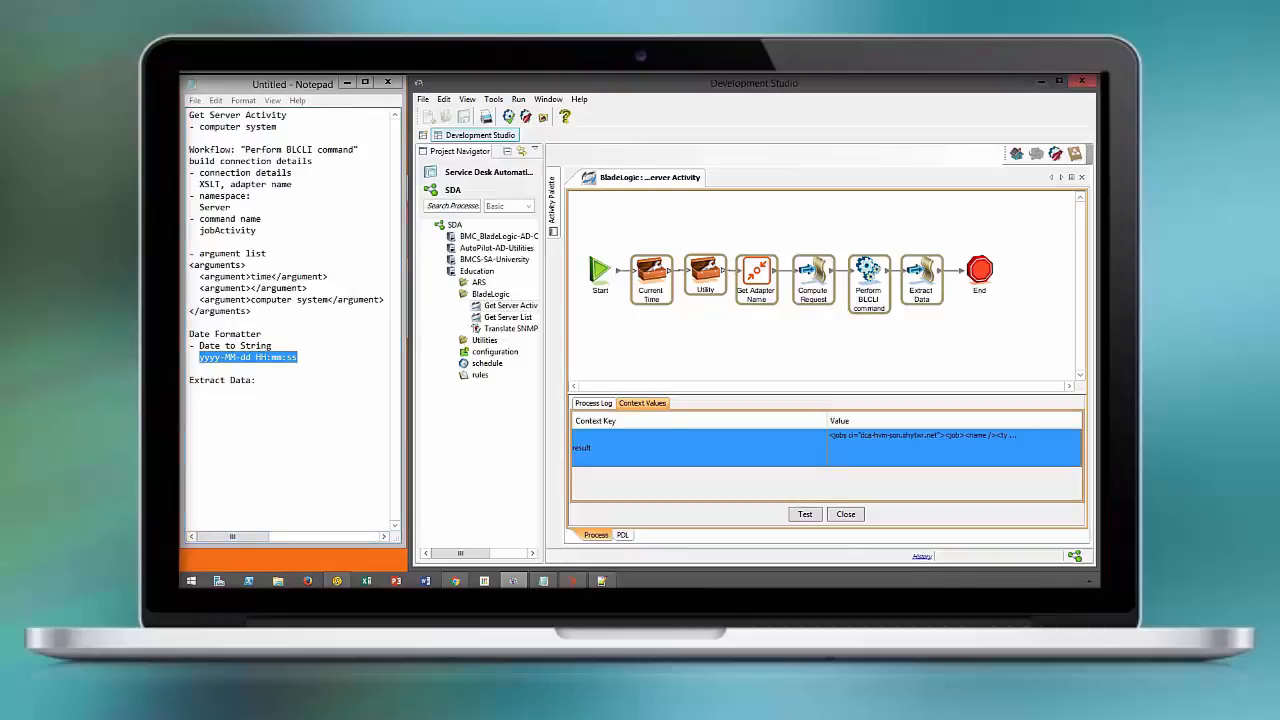
Replace the description of the End activity's result parameter with "Example" and the copied jobs XML, and save the workflow
double_click(980, 270)
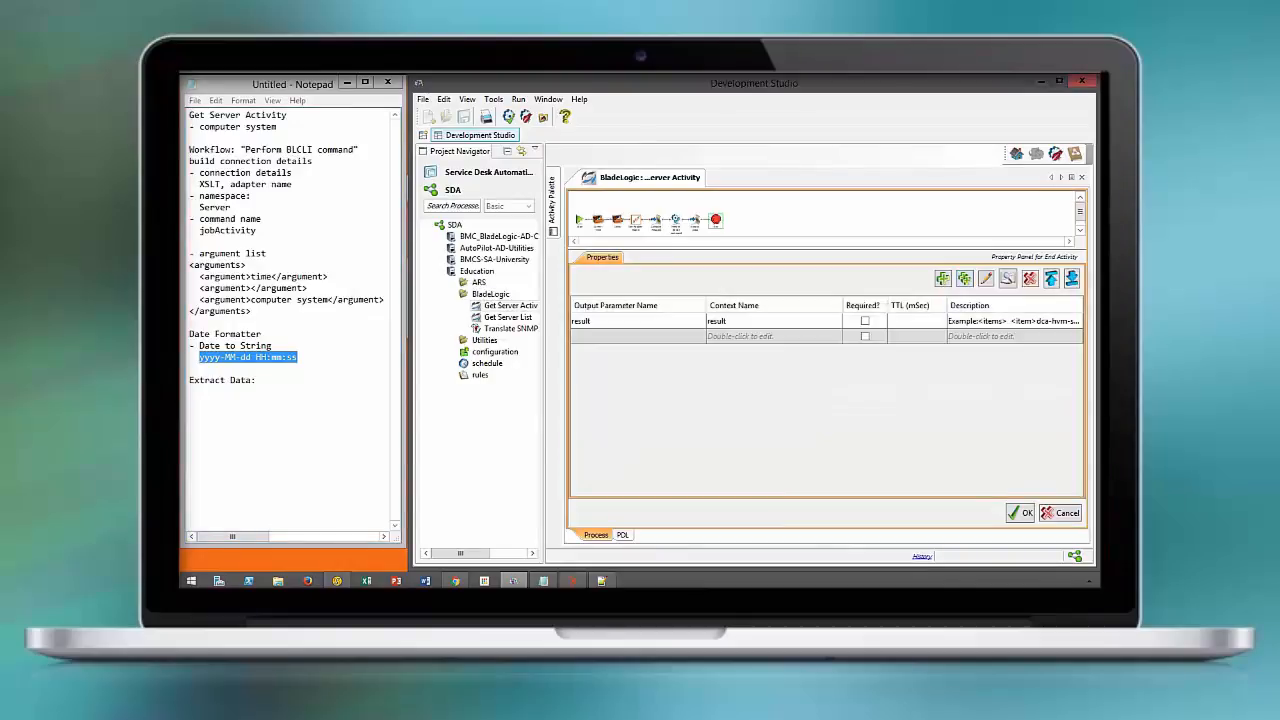
double_click(970, 321)
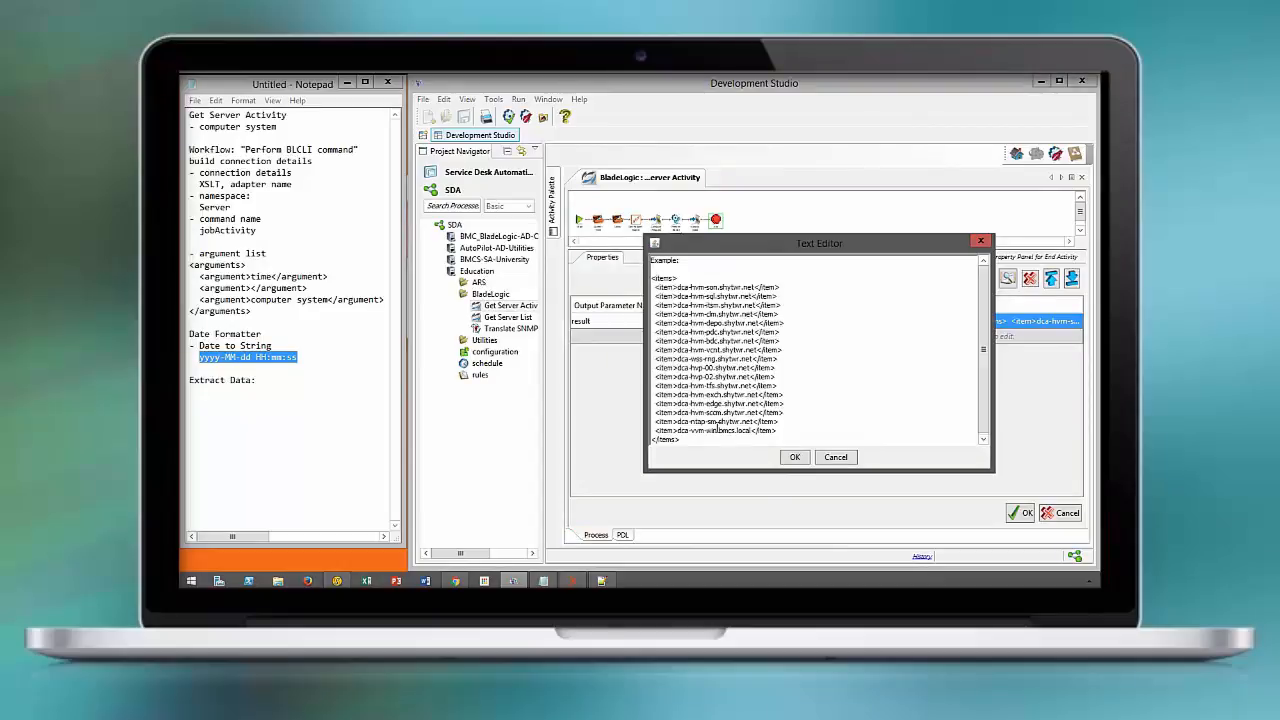
key(ctrl+a)
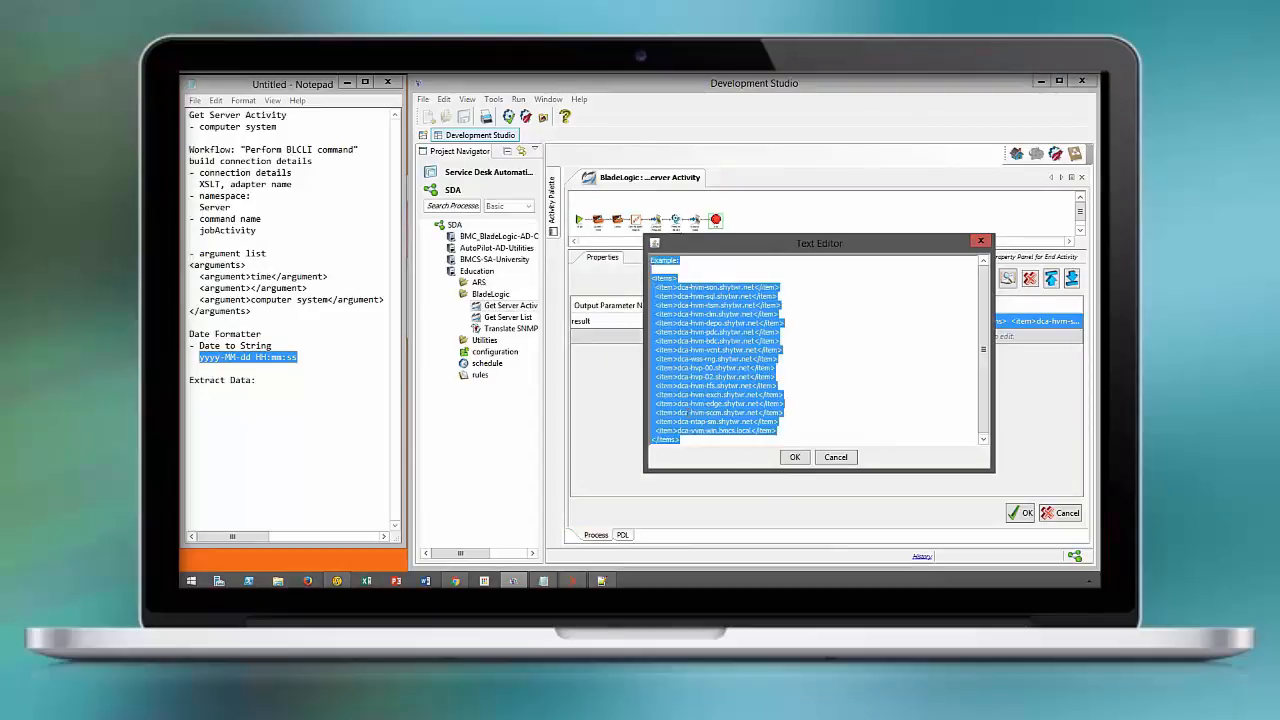
key(BackSpace)
text(Example)
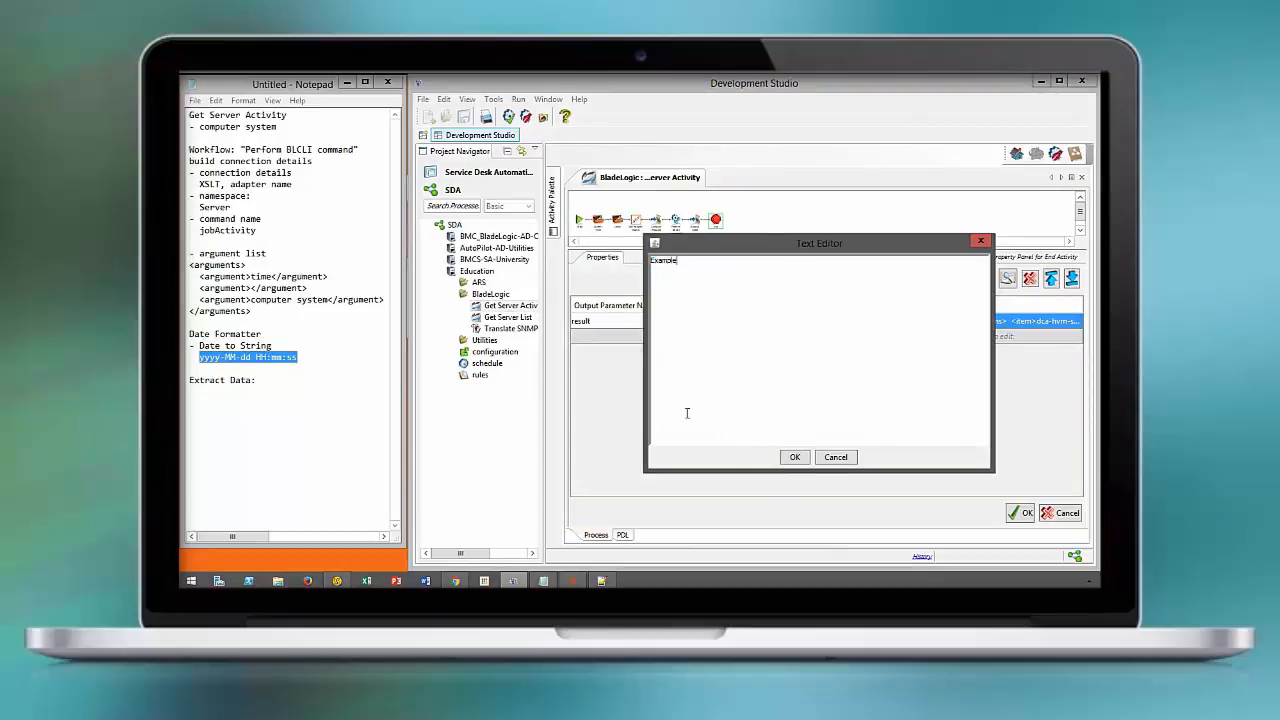
key(ctrl+v)
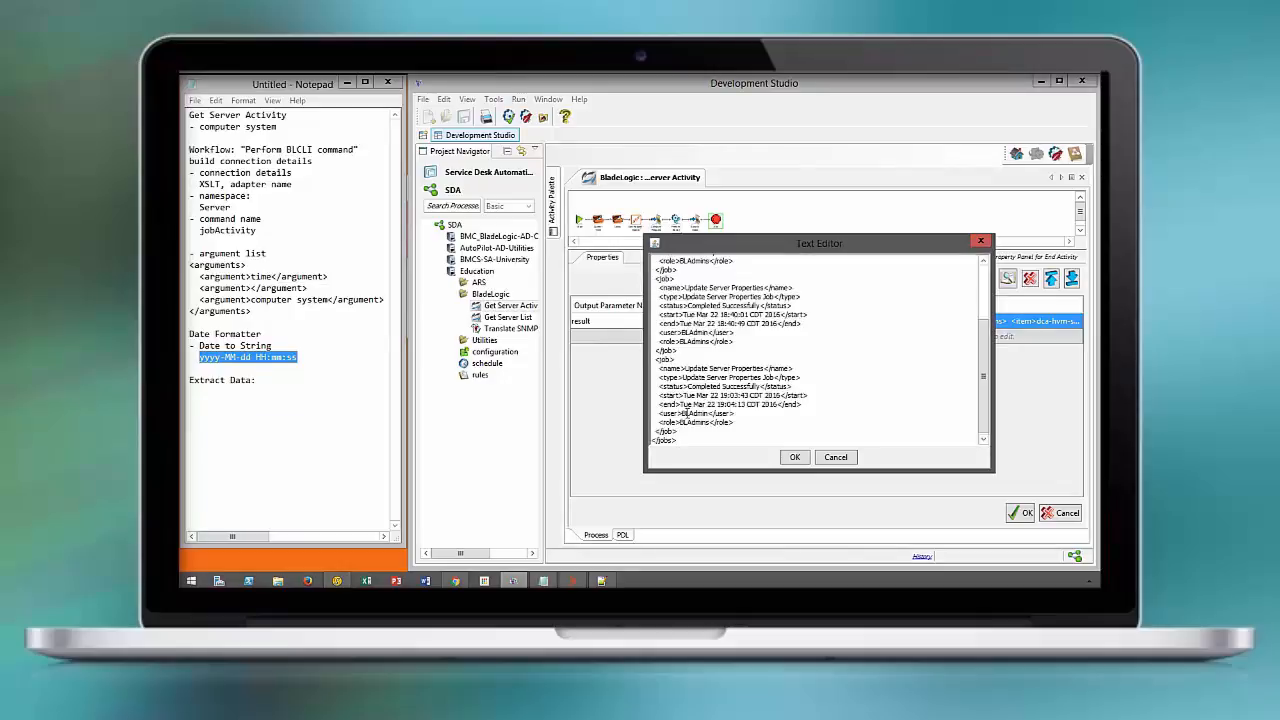
click(795, 457)
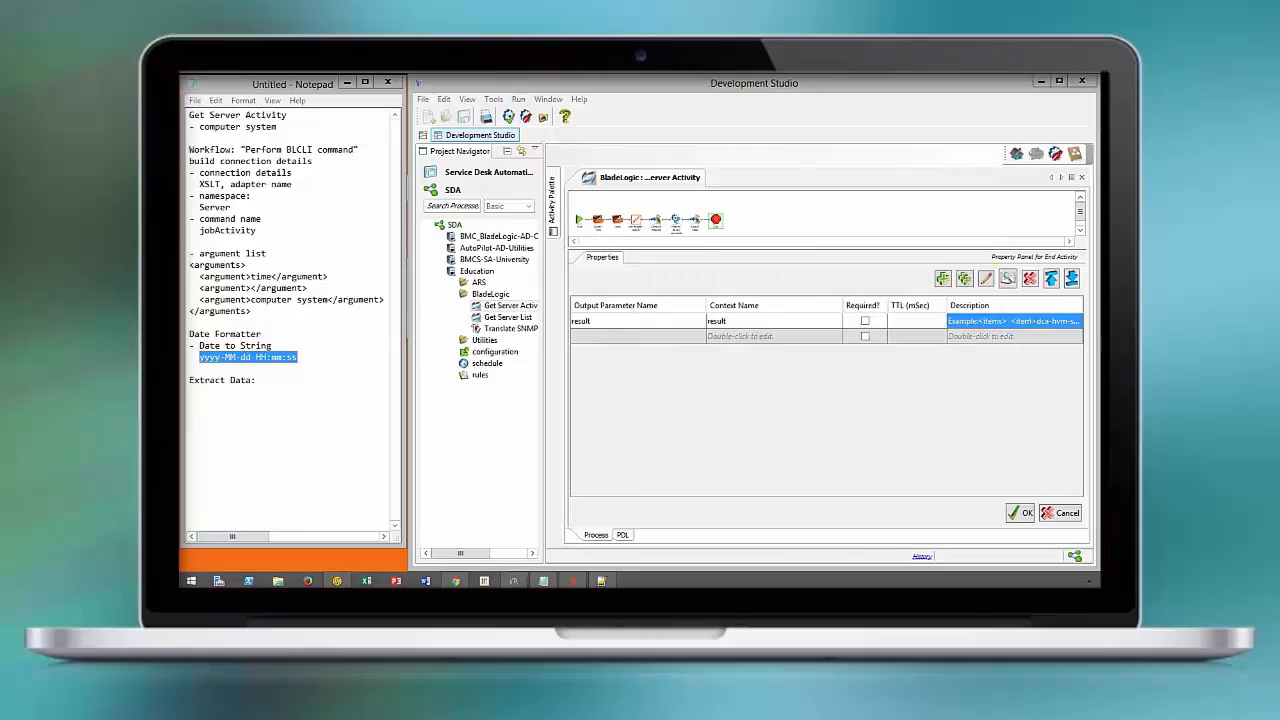
click(1020, 513)
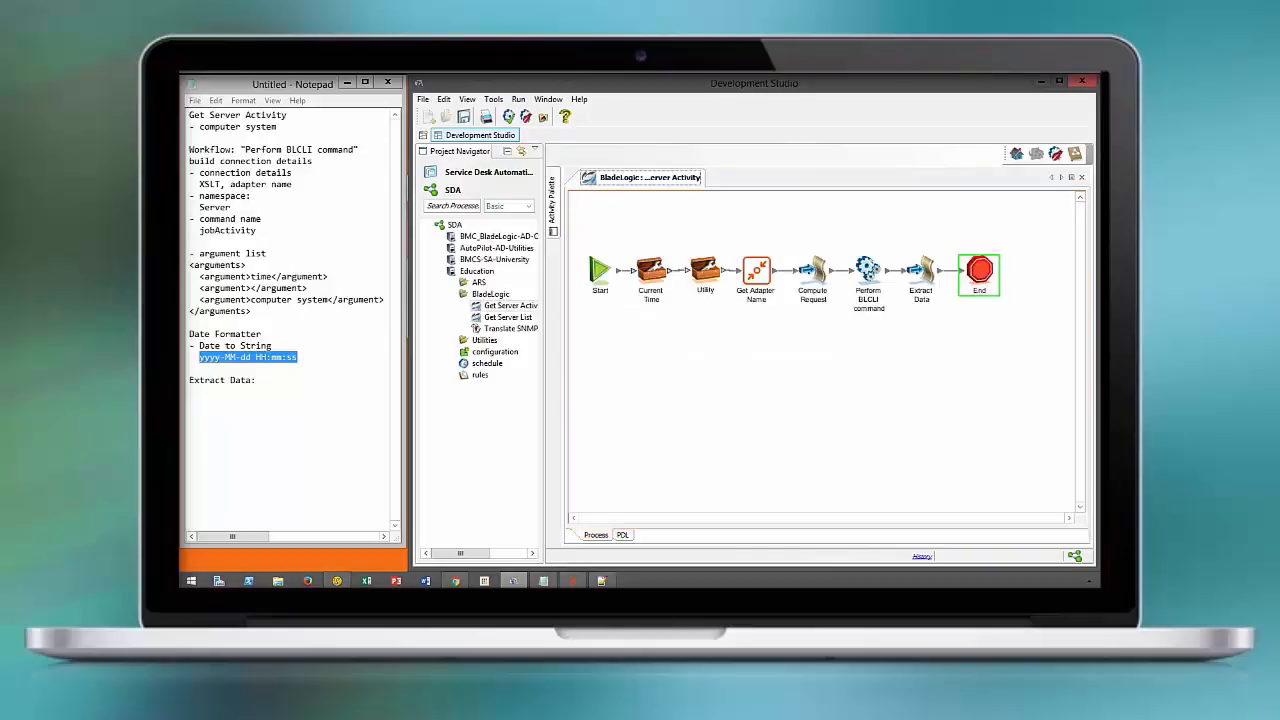
click(903, 400)
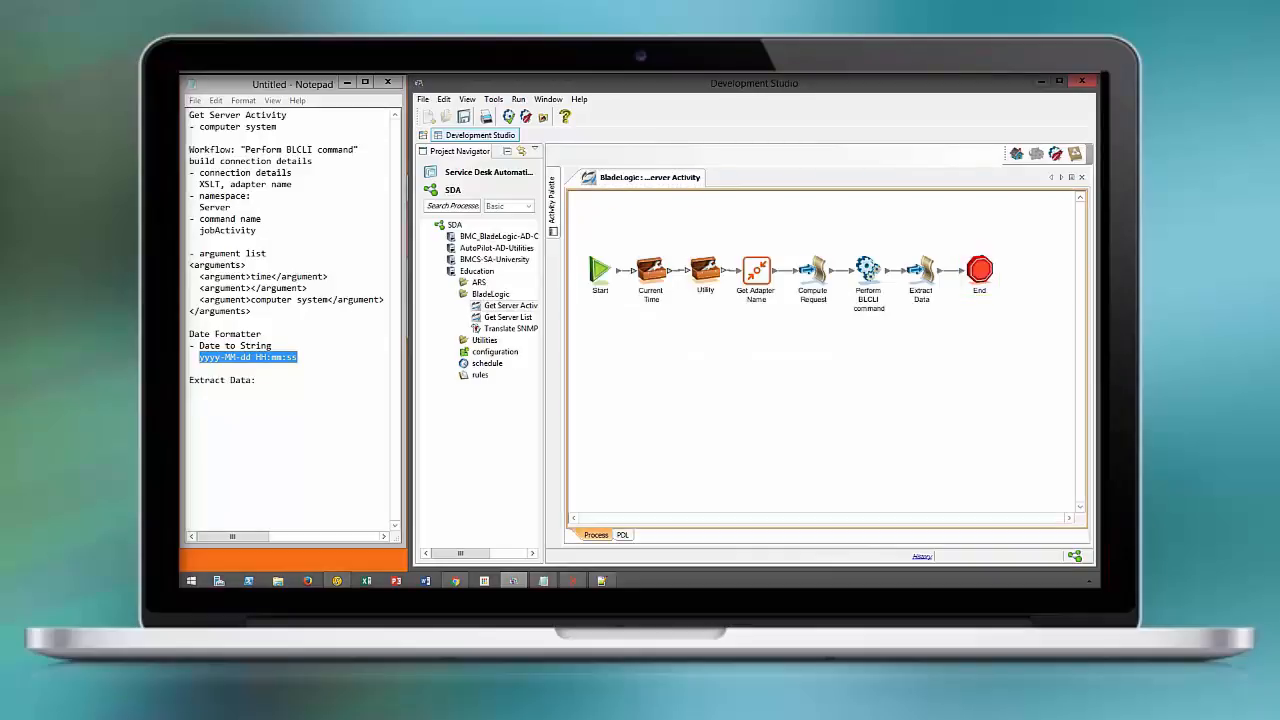
key(ctrl+s)
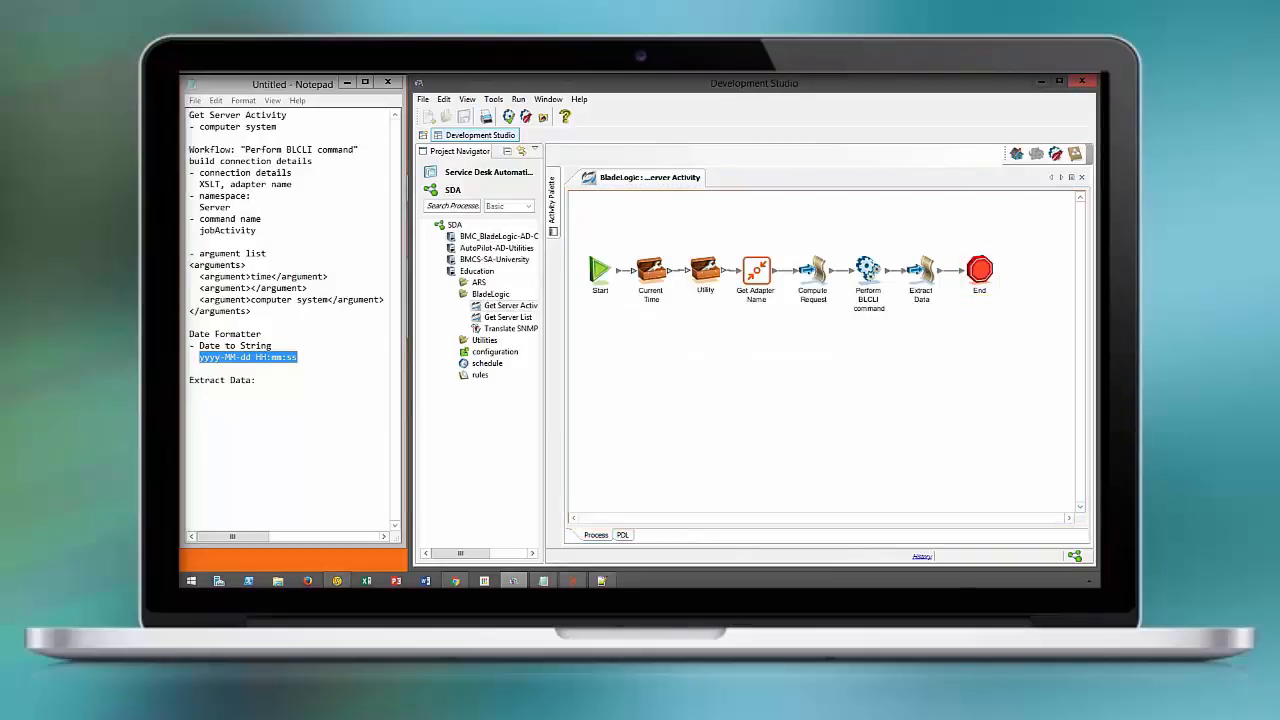